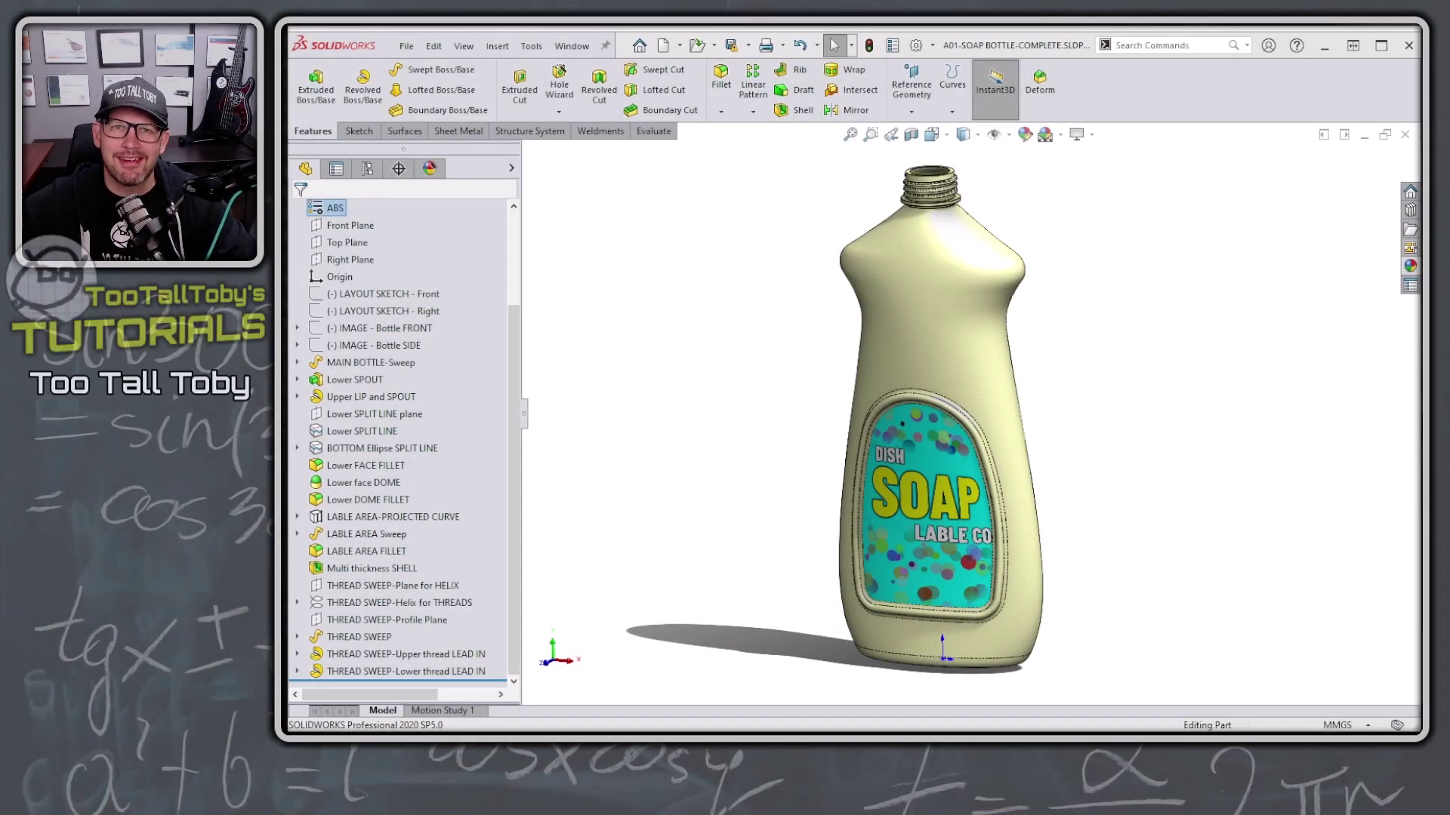
Examine the bottle neck's thread, its upper lead-in and the overall bottle shape
{"action": "scroll", "coordinate": [1004, 201], "scroll_direction": "down", "scroll_amount": 10}
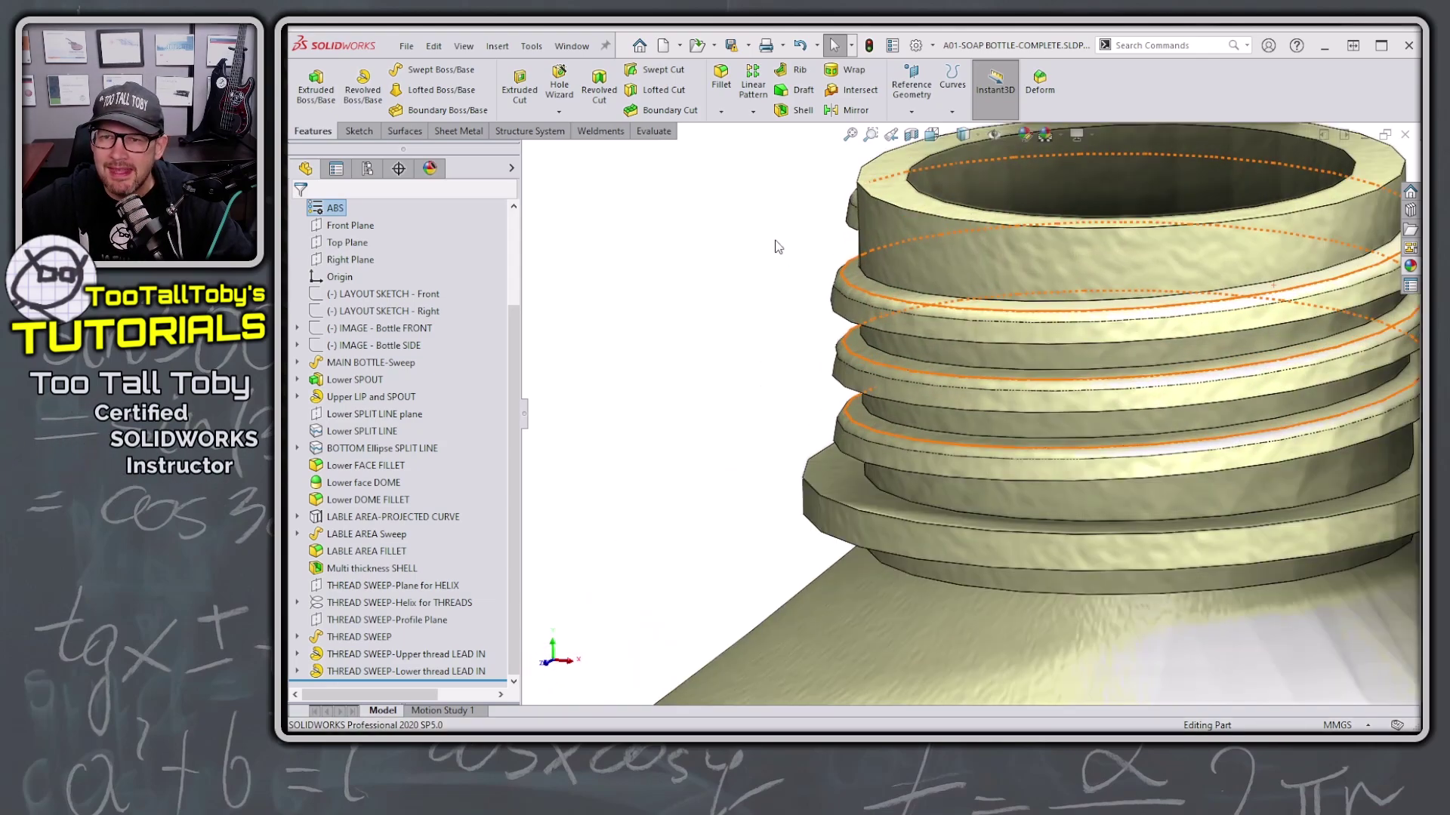
{"action": "middle_click_drag", "start_coordinate": [778, 247], "coordinate": [912, 289]}
{"action": "scroll", "coordinate": [904, 290], "scroll_direction": "up", "scroll_amount": 1}
{"action": "left_click", "coordinate": [890, 273]}
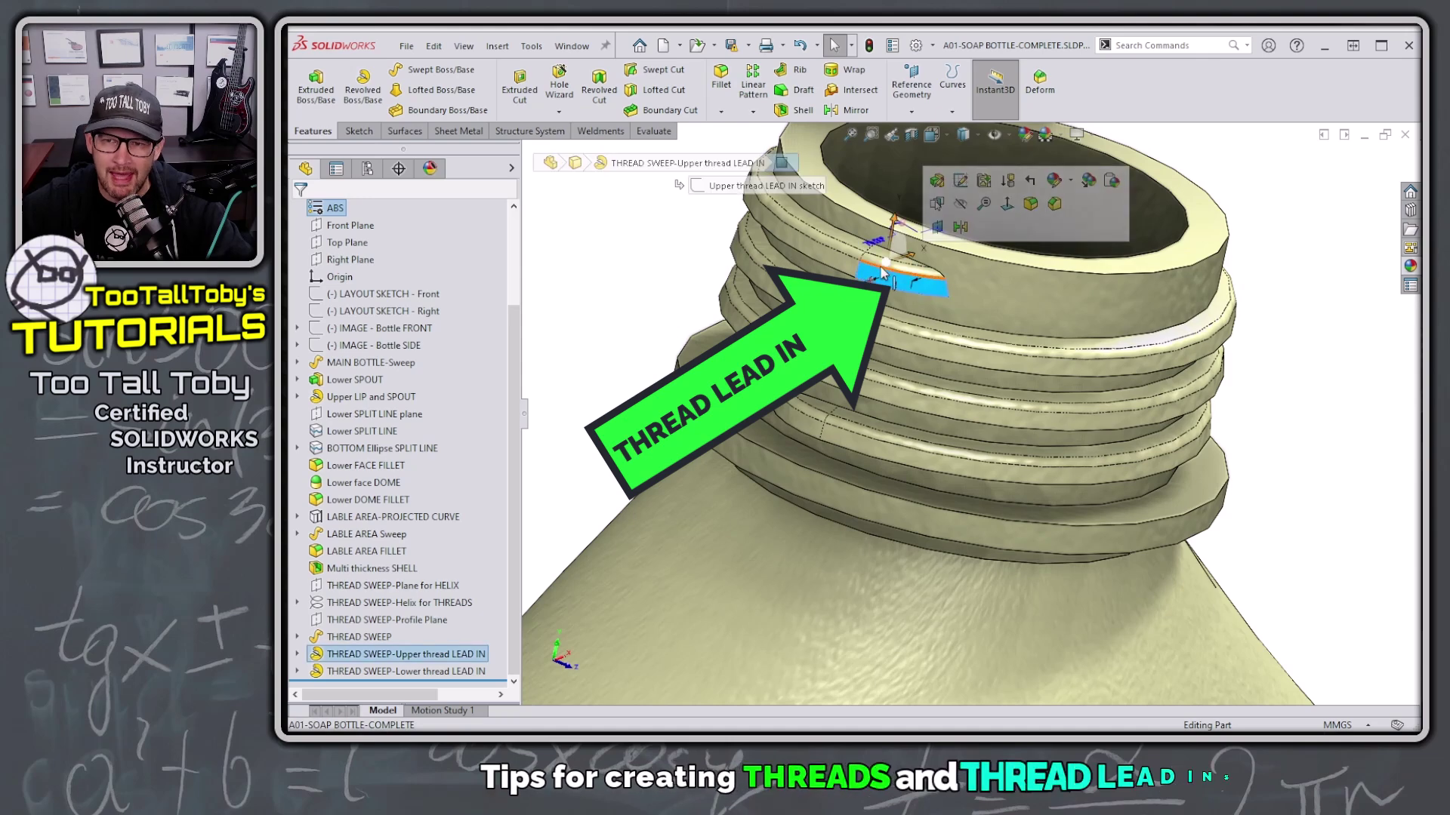
{"action": "scroll", "coordinate": [1057, 568], "scroll_direction": "up", "scroll_amount": 10}
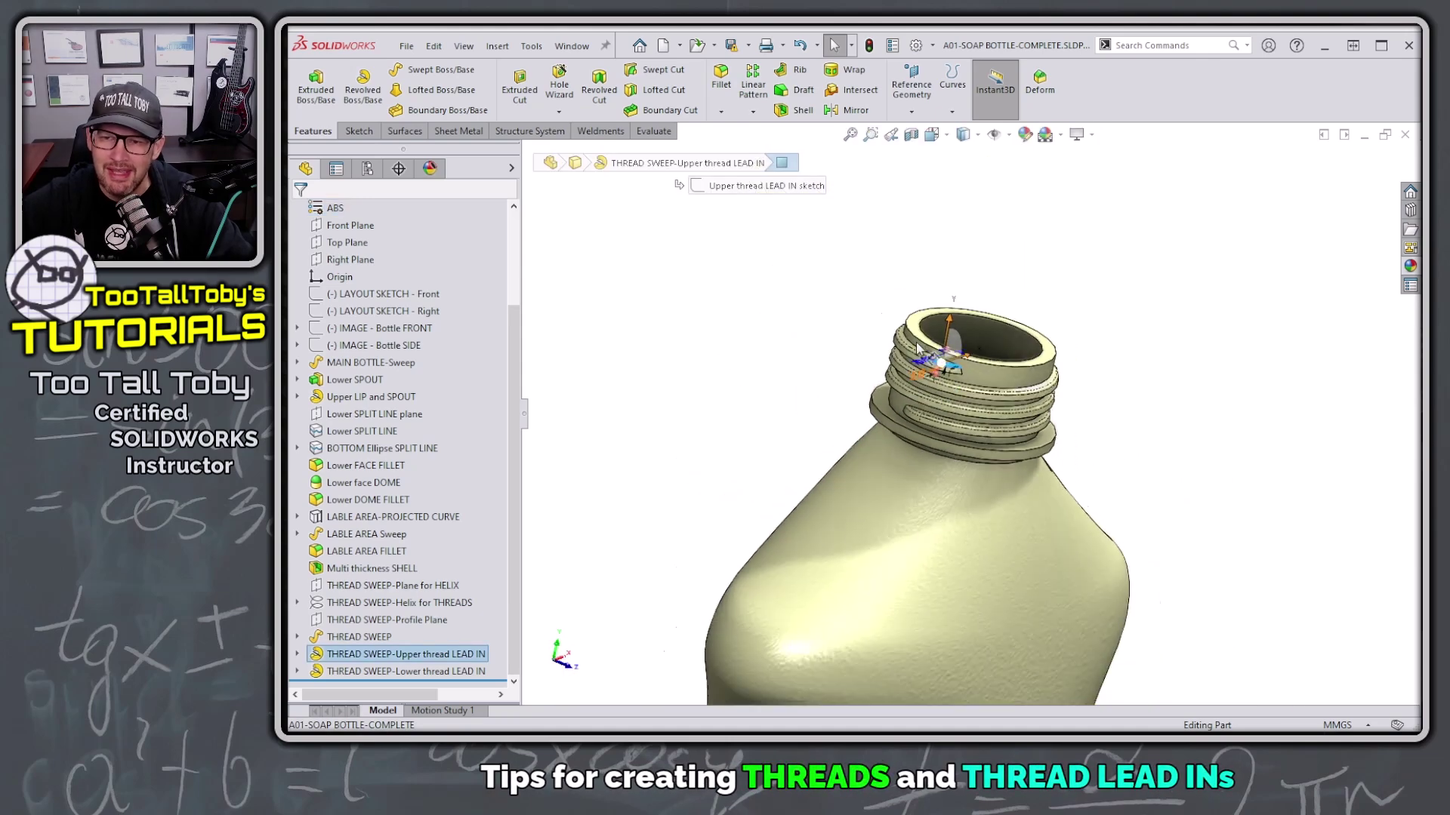
{"action": "scroll", "coordinate": [1057, 568], "scroll_direction": "up", "scroll_amount": 2}
{"action": "middle_click_drag", "start_coordinate": [1012, 611], "coordinate": [995, 530], "text": "ctrl"}
{"action": "left_click", "coordinate": [1051, 457]}
{"action": "scroll", "coordinate": [985, 551], "scroll_direction": "up", "scroll_amount": 2}
{"action": "middle_click_drag", "start_coordinate": [978, 594], "coordinate": [815, 518], "text": "ctrl"}
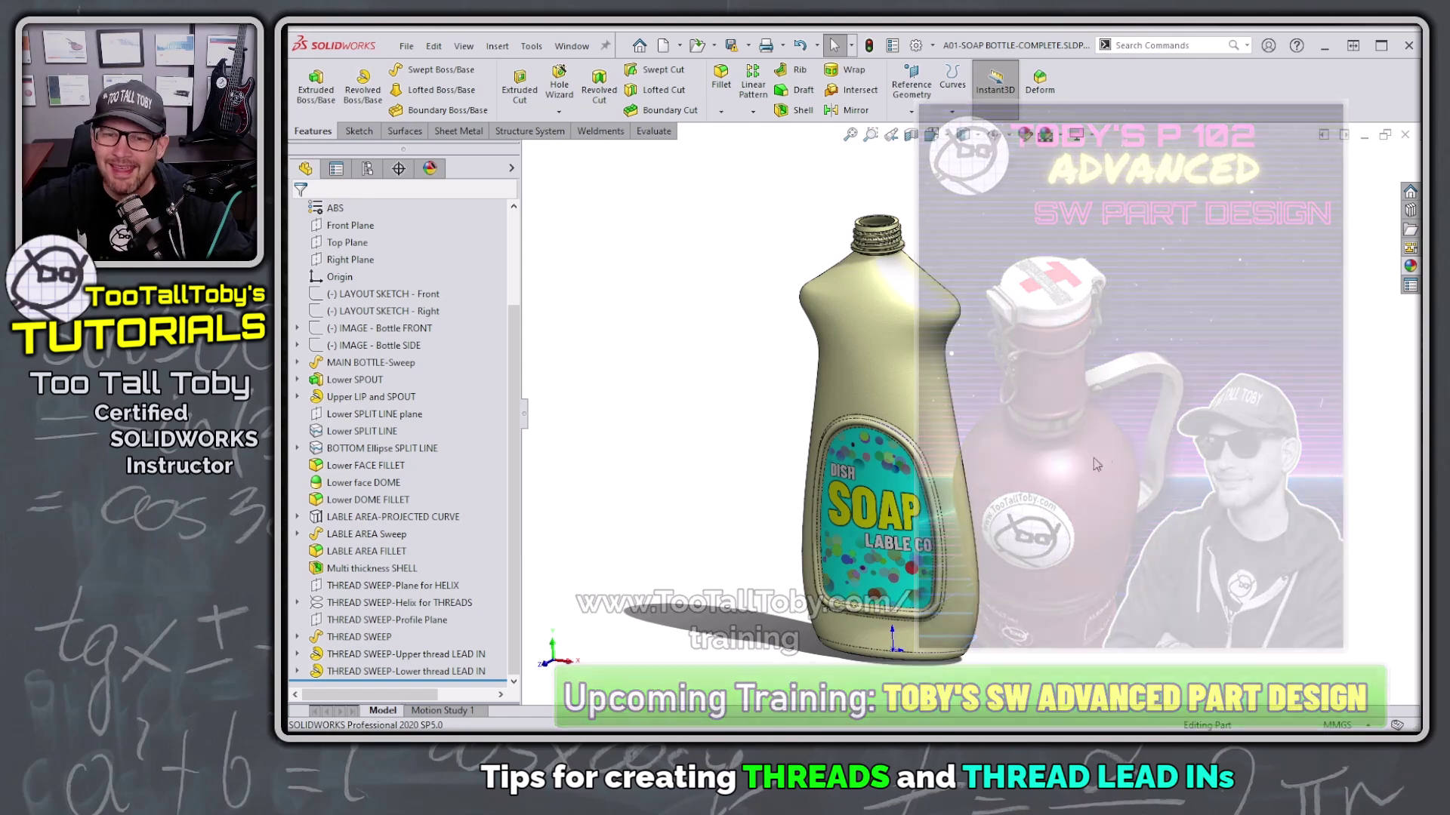
{"action": "scroll", "coordinate": [900, 312], "scroll_direction": "down", "scroll_amount": 5}
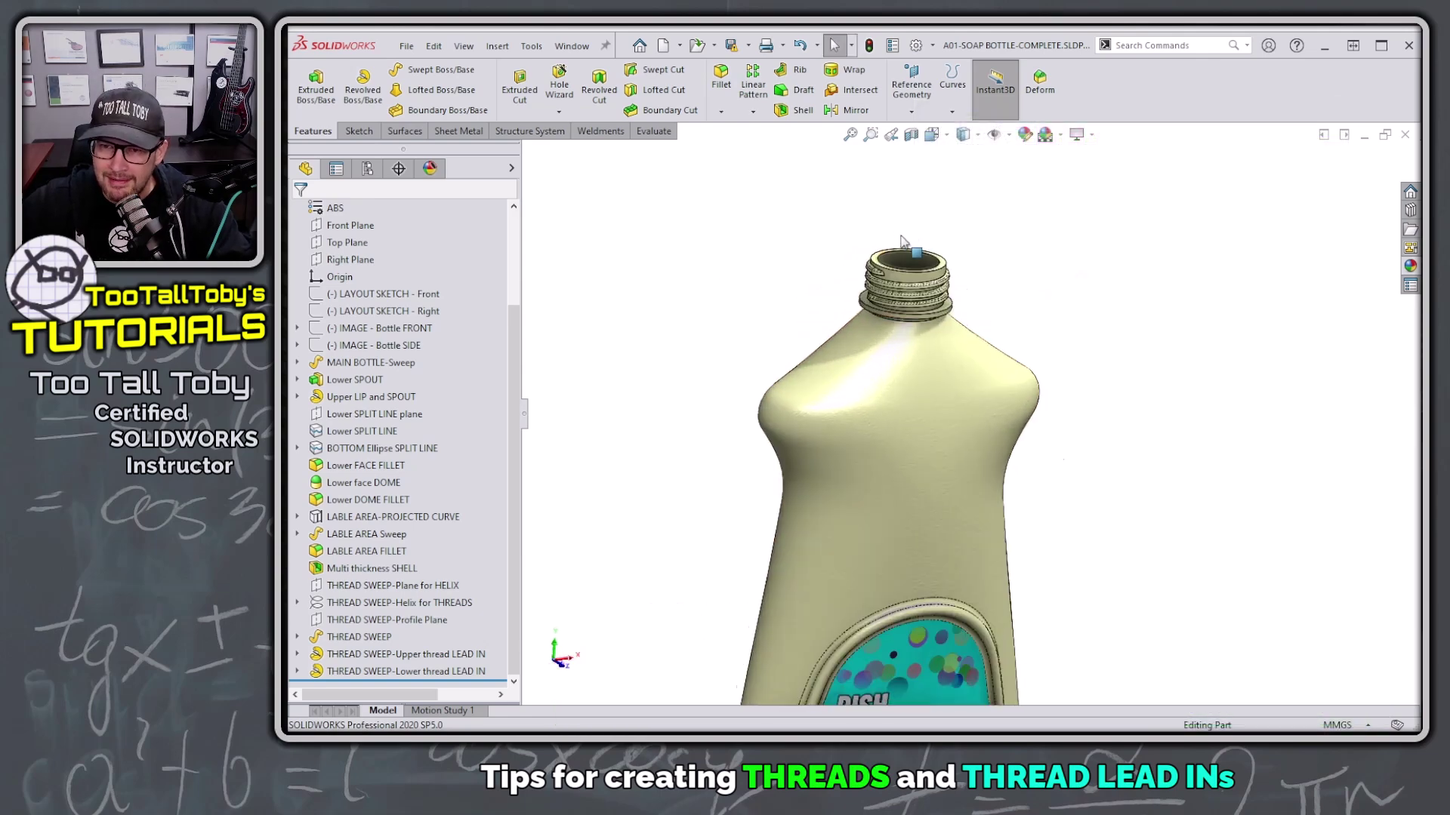
{"action": "scroll", "coordinate": [899, 325], "scroll_direction": "down", "scroll_amount": 3}
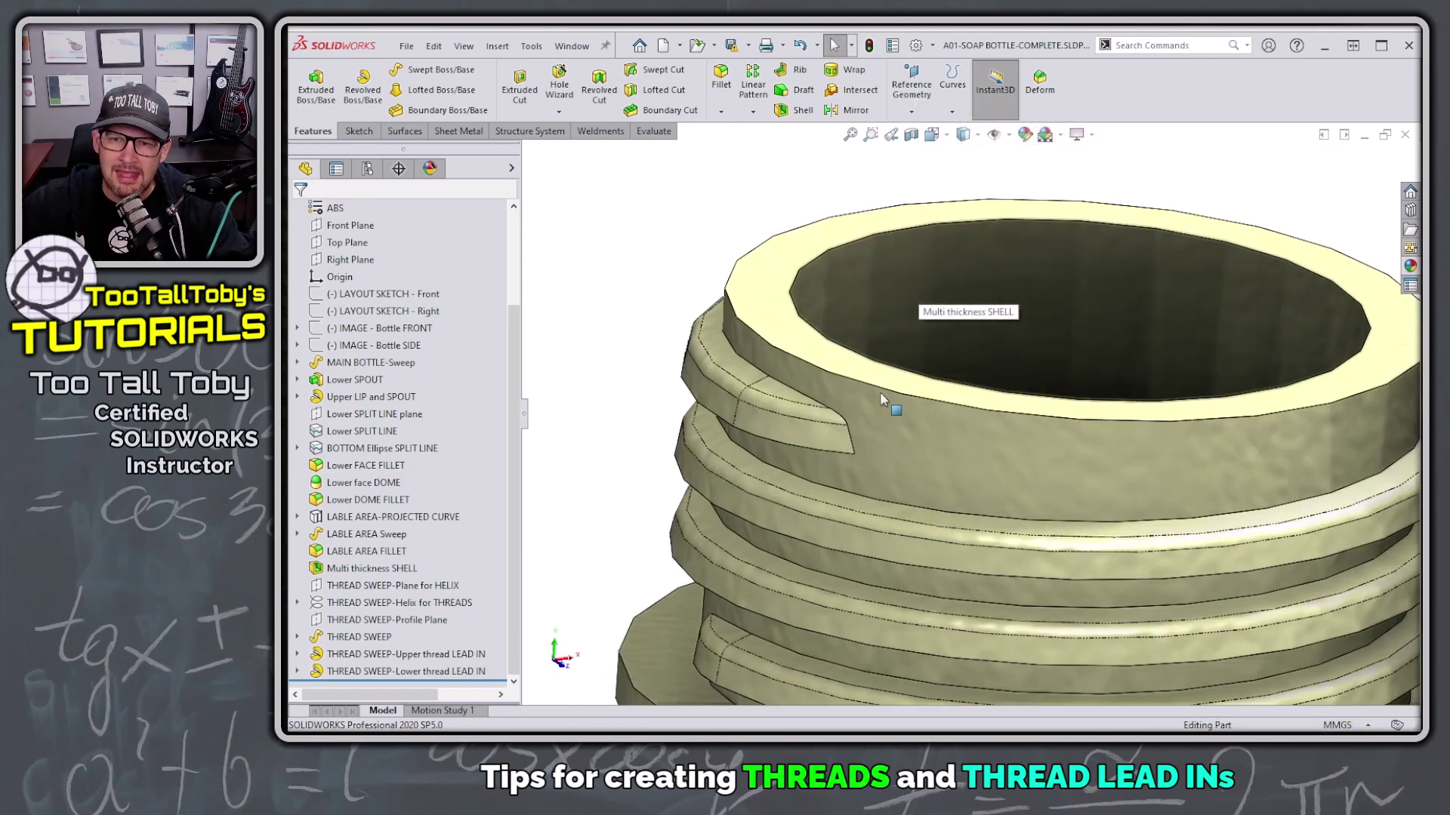
{"action": "left_click", "coordinate": [765, 397]}
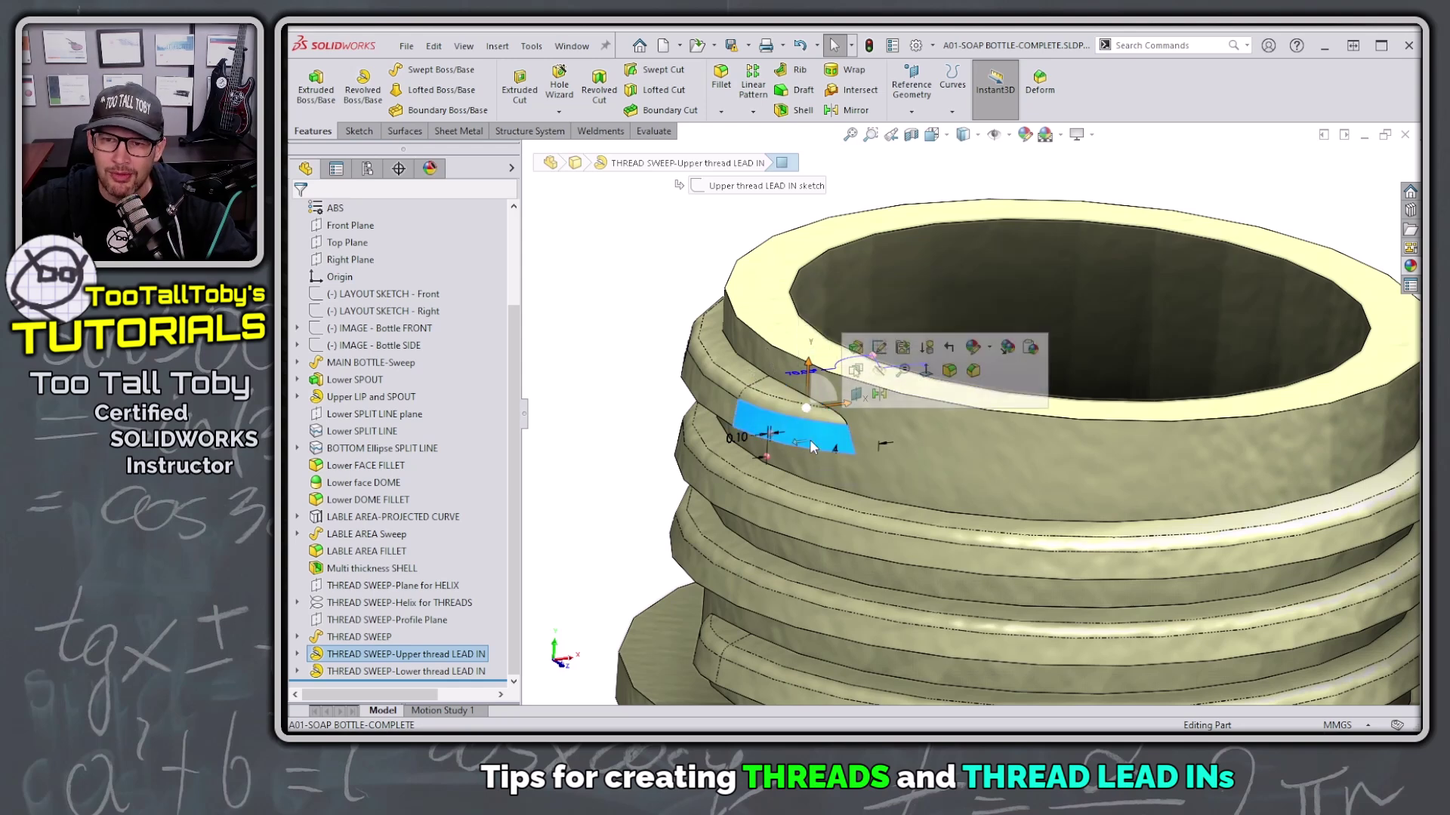
{"action": "left_click", "coordinate": [665, 291]}
Roll the model back to just after THREAD SWEEP and open the THREAD SWEEP-Profile Sketch for editing
{"action": "left_click_drag", "start_coordinate": [471, 682], "coordinate": [464, 645]}
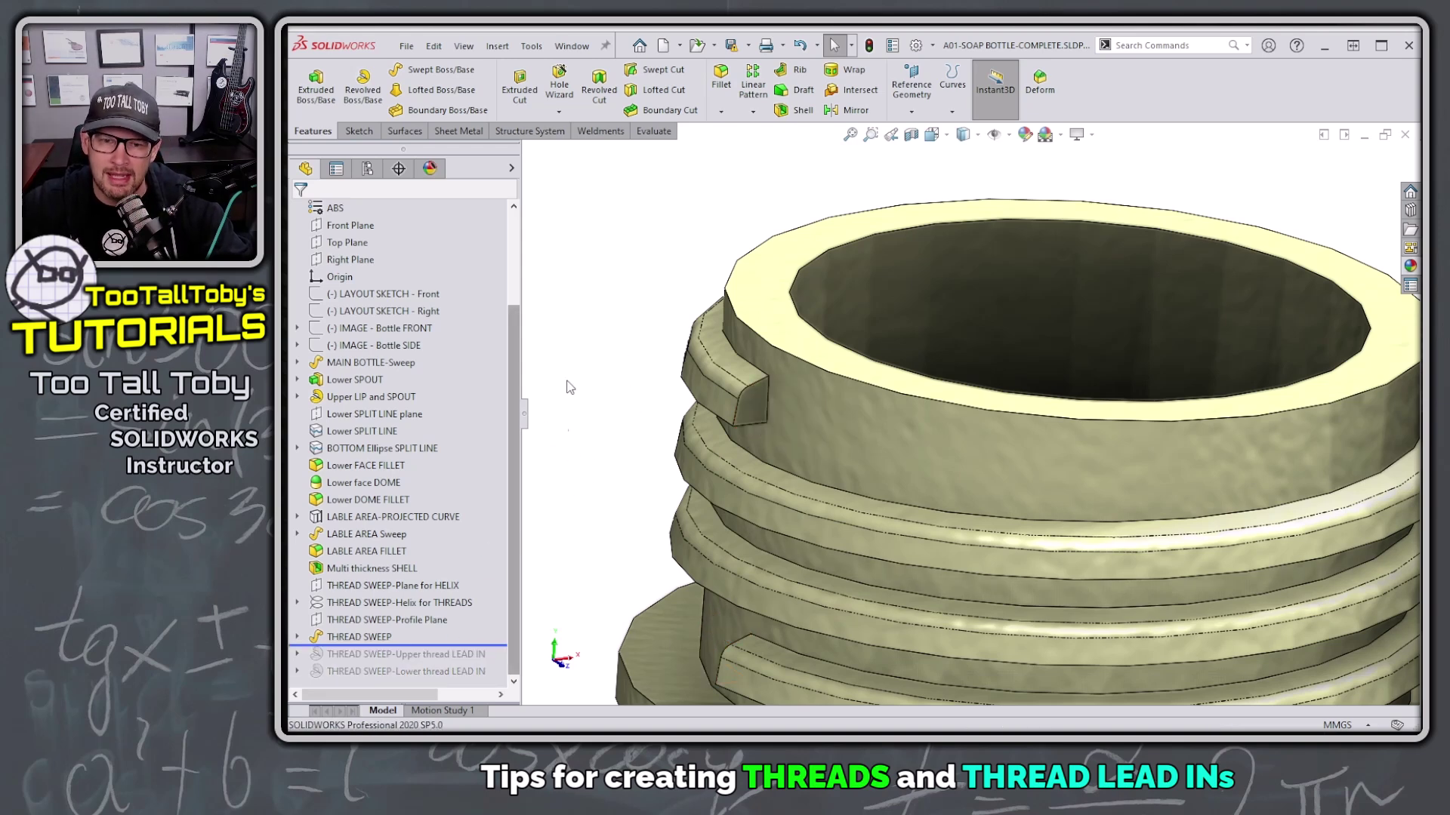
{"action": "left_click", "coordinate": [297, 636]}
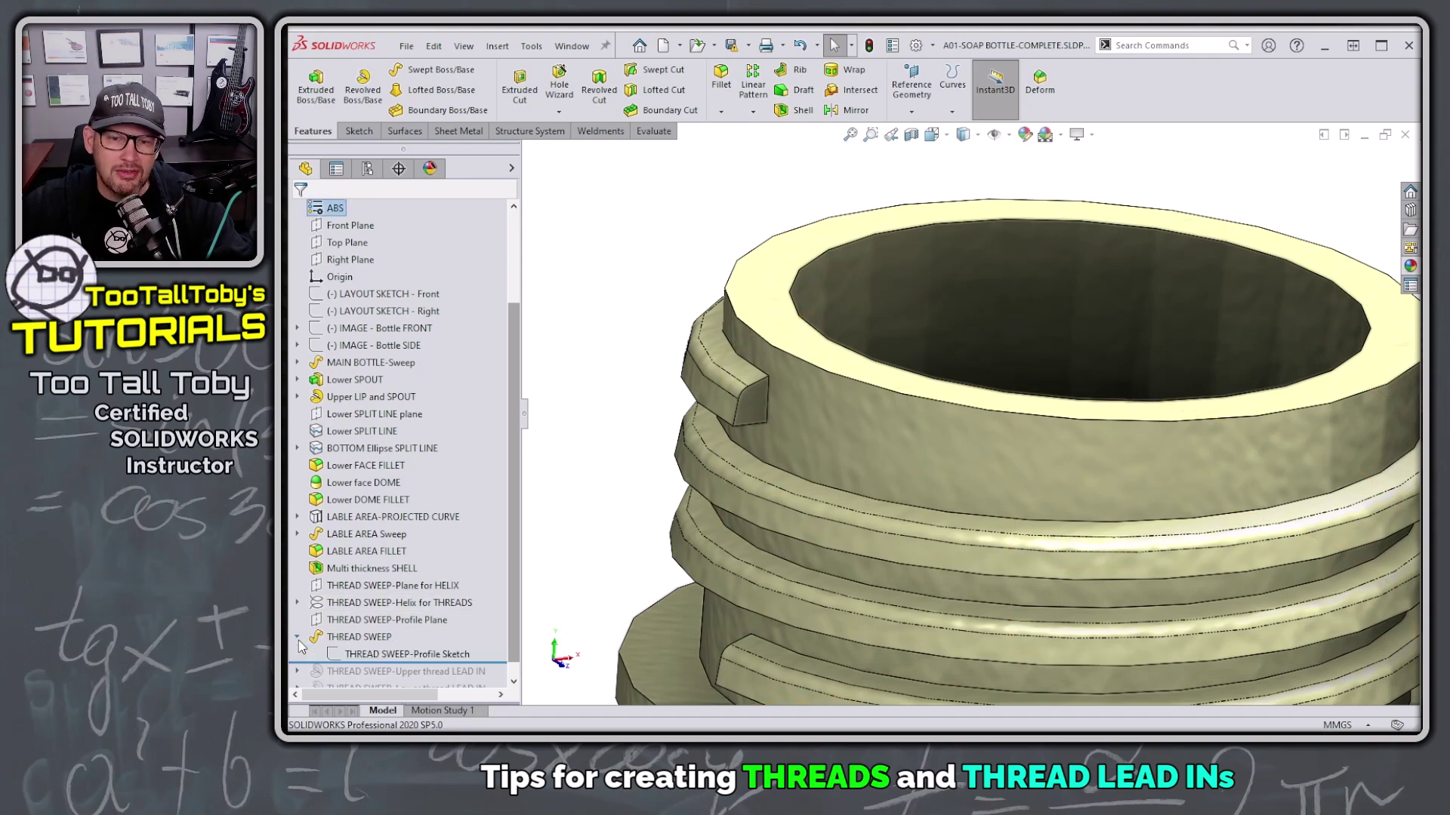
{"action": "left_click", "coordinate": [424, 660]}
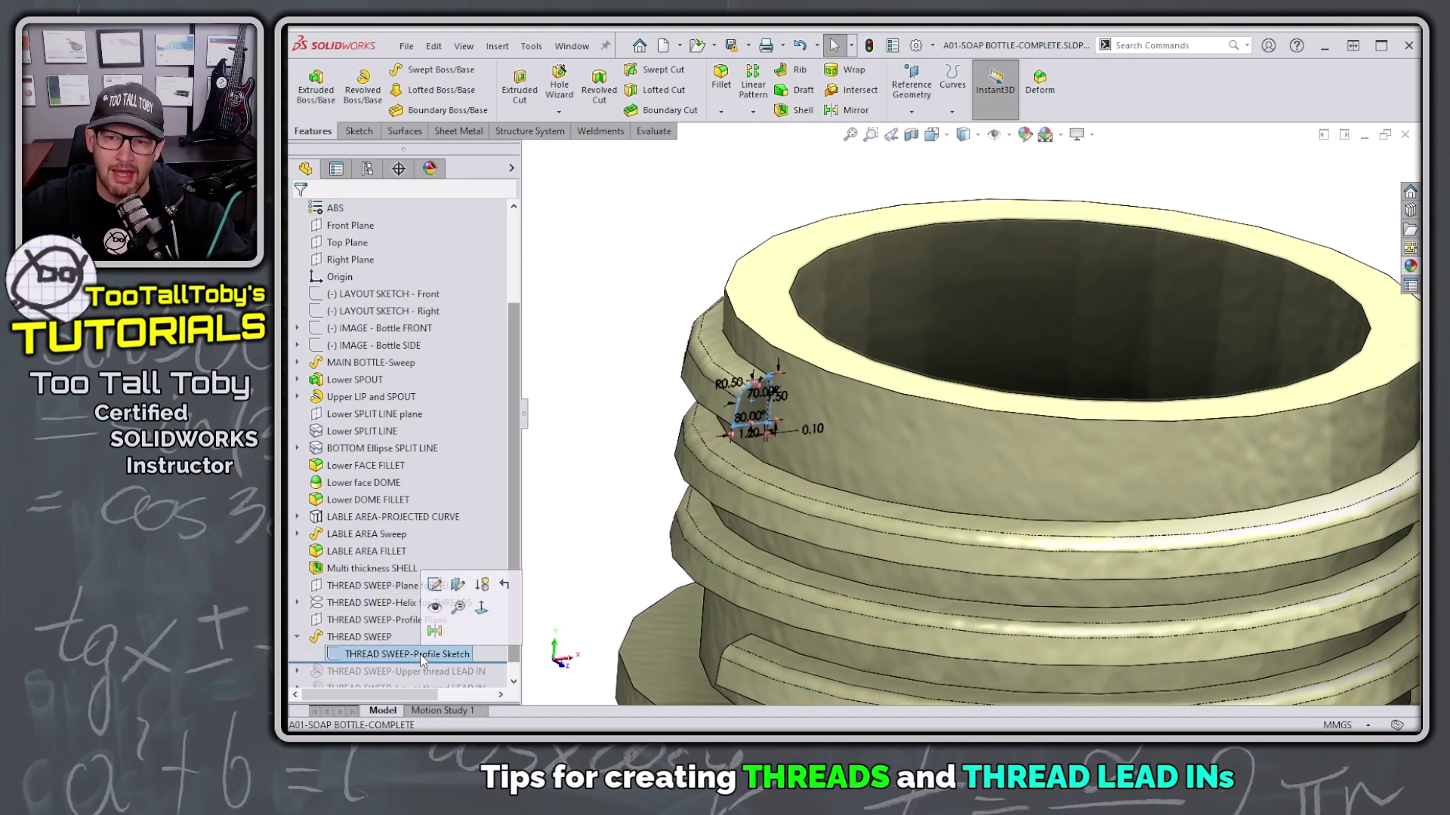
{"action": "left_click", "coordinate": [436, 586]}
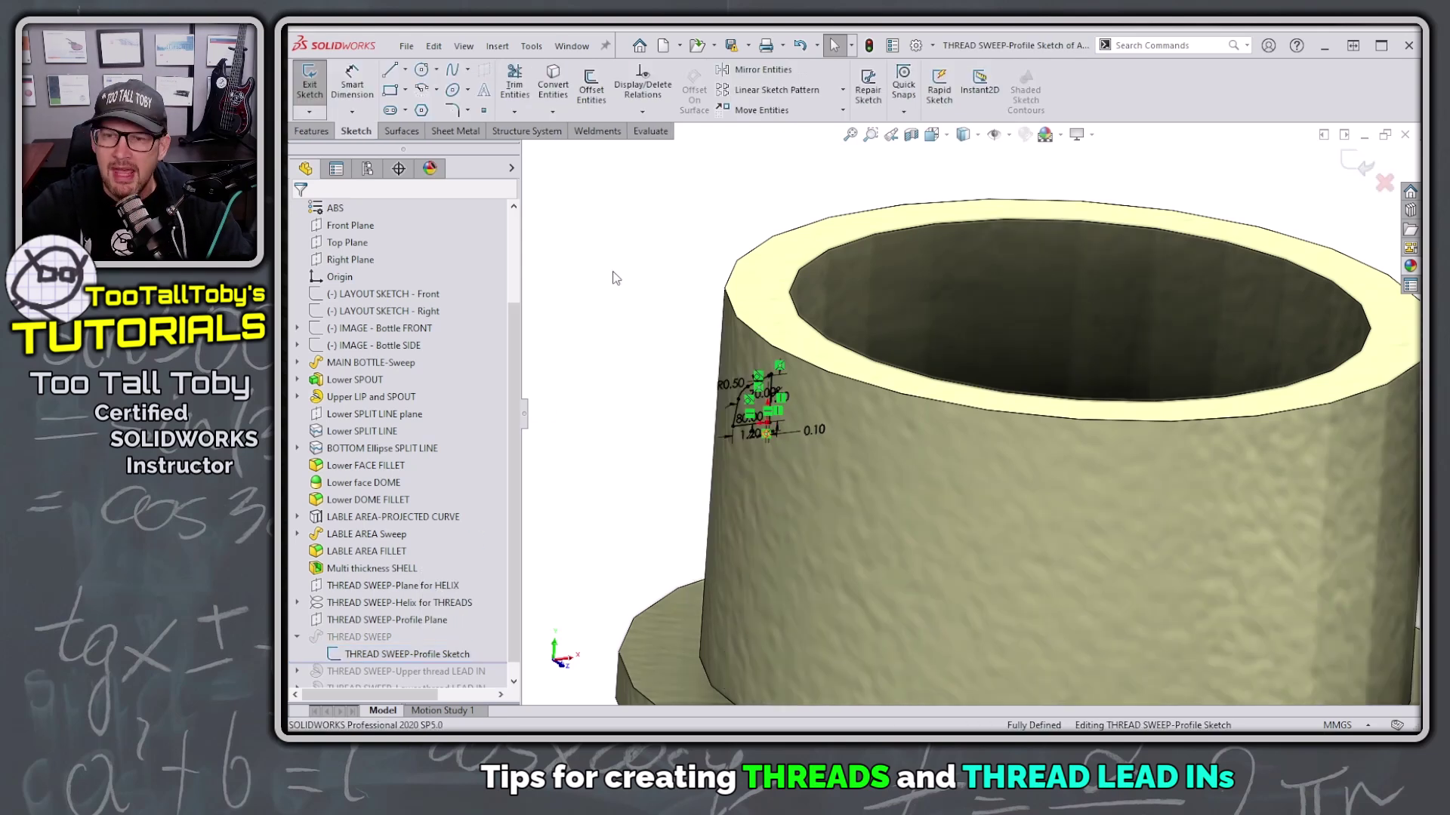
Delete the entire existing thread profile from the sketch, including its dimensions and relations
{"action": "key", "text": "ctrl+8"}
{"action": "key", "text": "ctrl+8"}
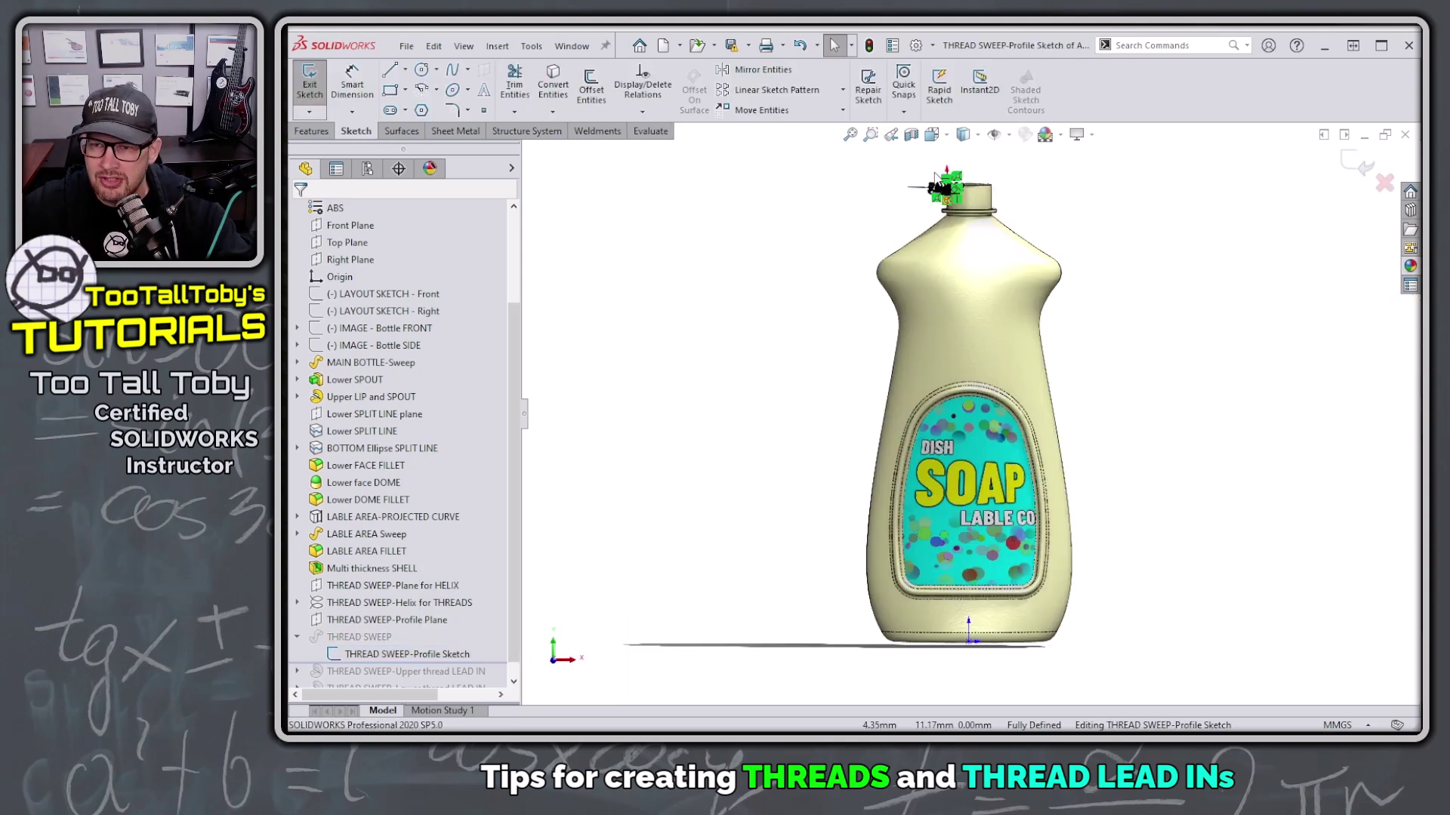
{"action": "scroll", "coordinate": [937, 177], "scroll_direction": "down", "scroll_amount": 10}
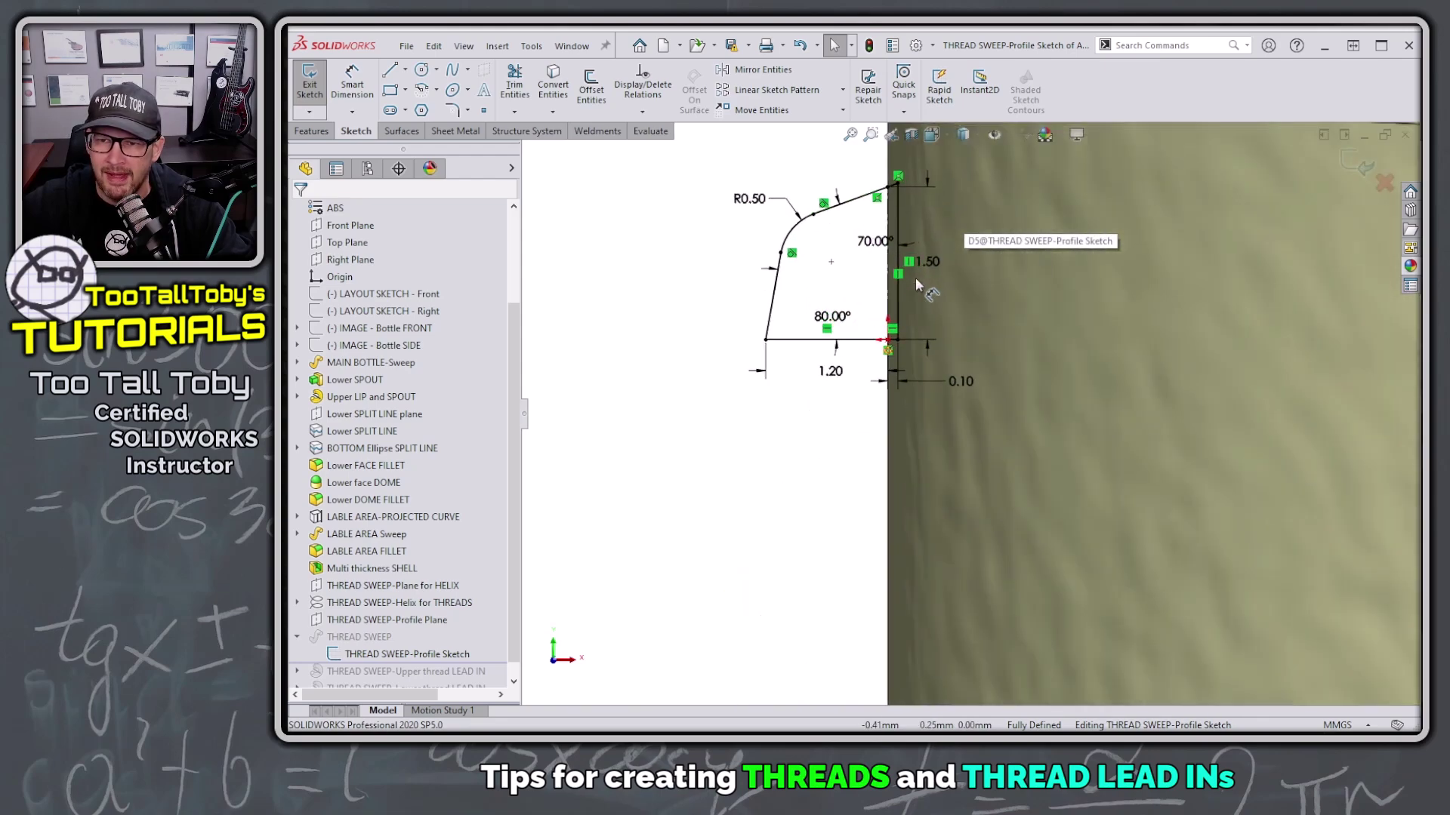
{"action": "scroll", "coordinate": [917, 284], "scroll_direction": "down", "scroll_amount": 2}
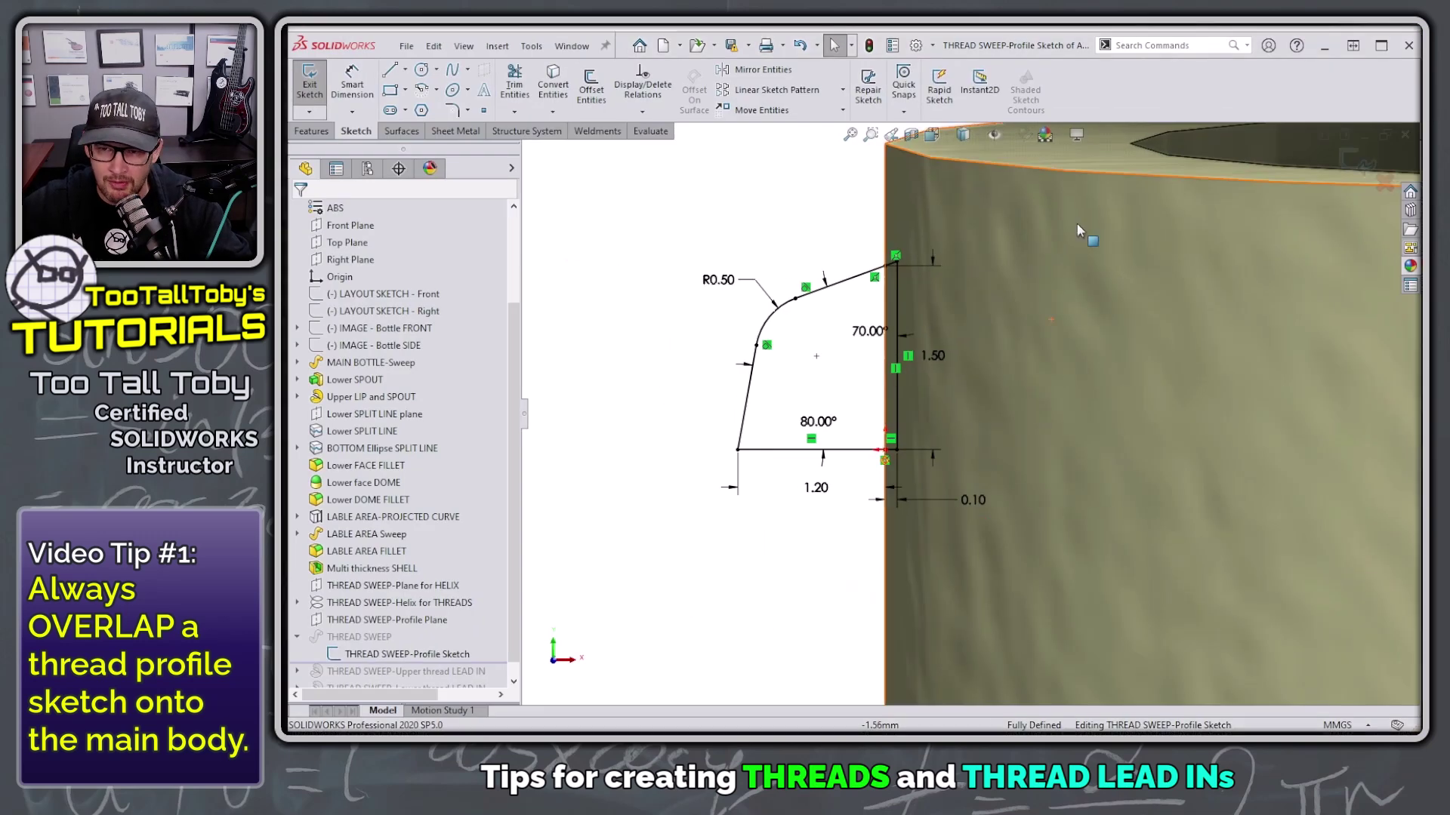
{"action": "mouse_move", "coordinate": [602, 193]}
{"action": "left_mouse_down"}
{"action": "mouse_move", "coordinate": [739, 369]}
{"action": "mouse_move", "coordinate": [1030, 551]}
{"action": "left_mouse_up"}
{"action": "key", "text": "Delete"}
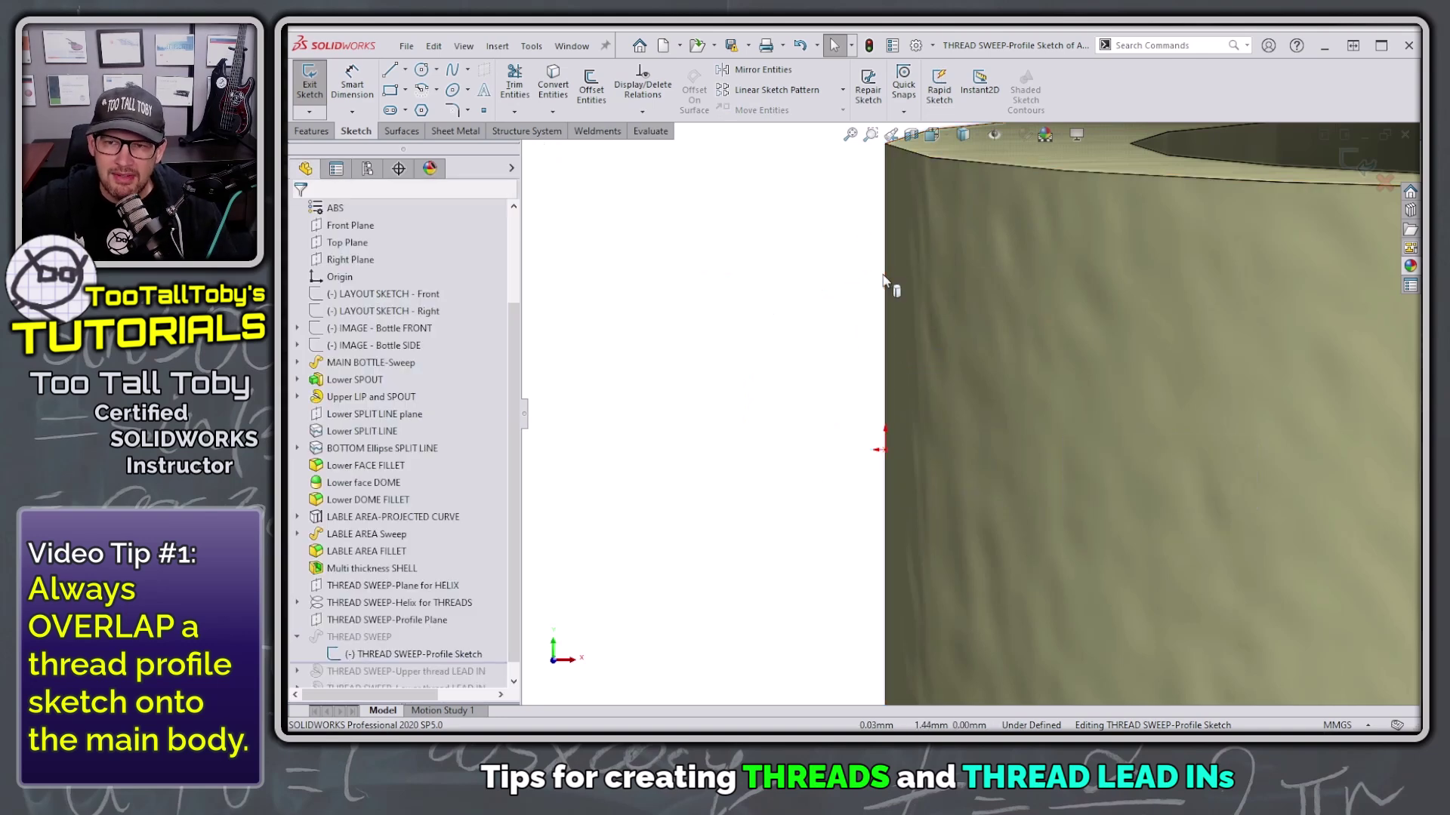
Convert the outer silhouette edge of the bottle neck into a line in the profile sketch
{"action": "scroll", "coordinate": [1003, 456], "scroll_direction": "up", "scroll_amount": 5}
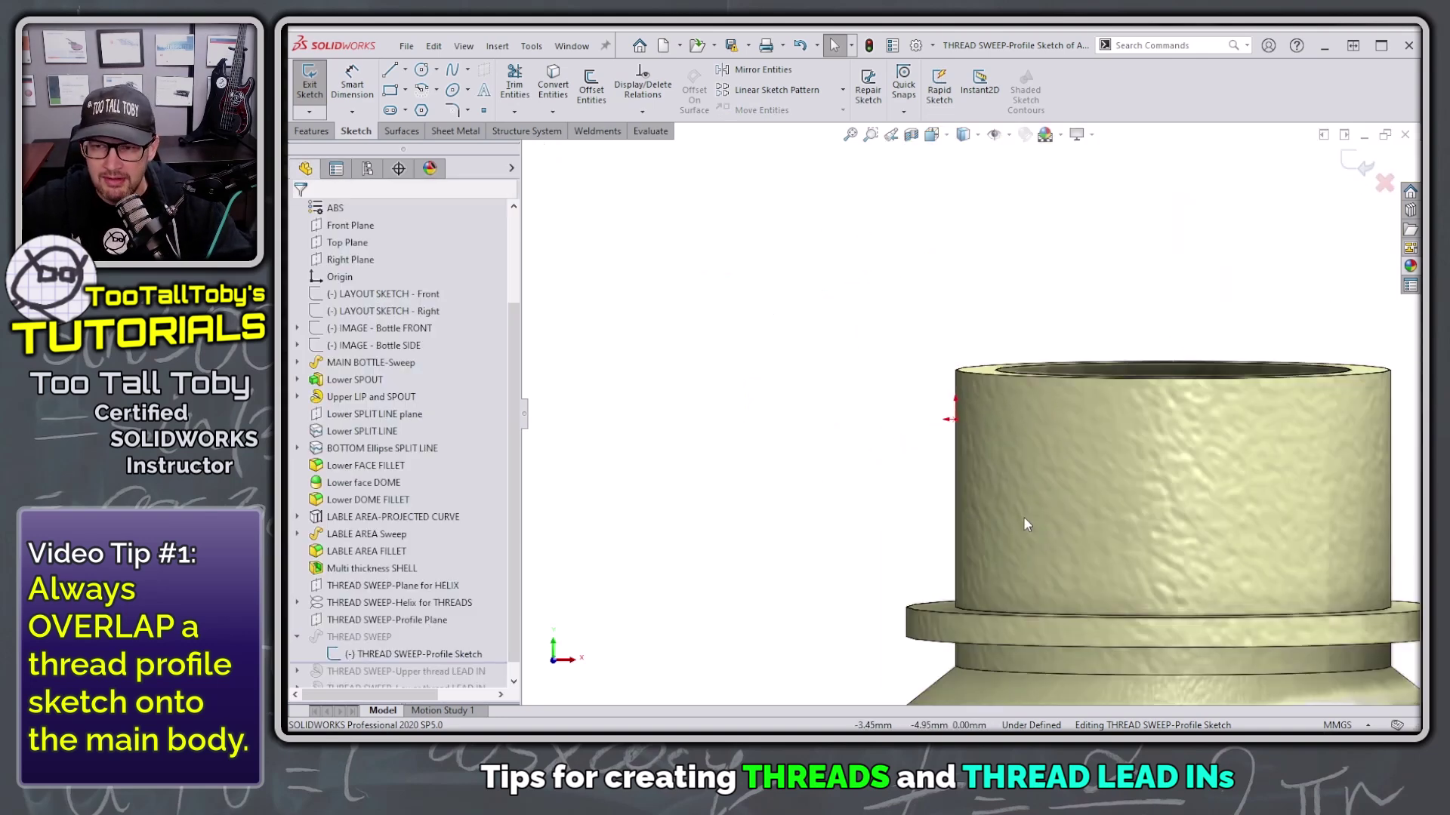
{"action": "middle_click_drag", "start_coordinate": [1022, 516], "coordinate": [989, 434], "text": "ctrl"}
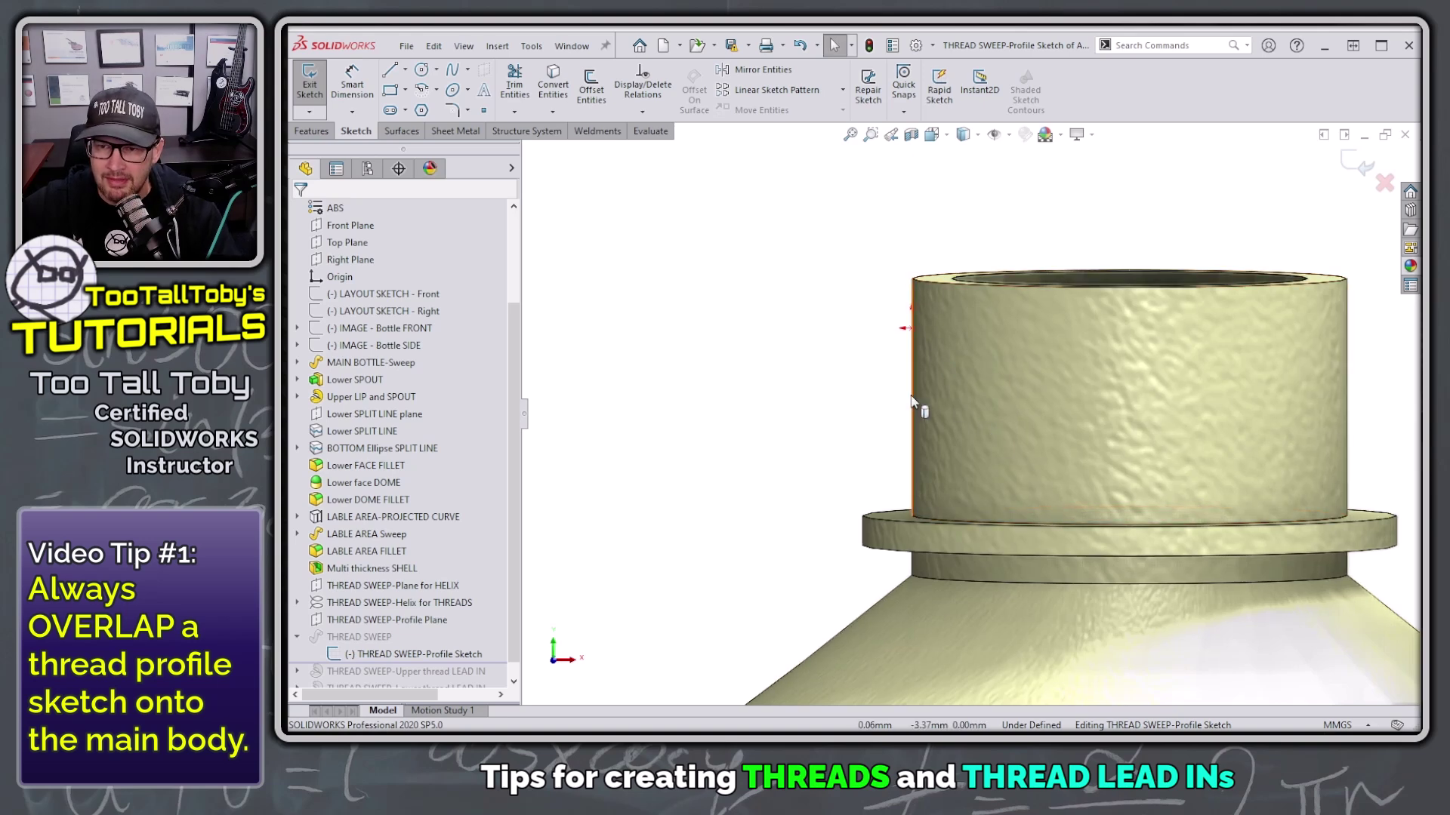
{"action": "left_click", "coordinate": [553, 84]}
{"action": "scroll", "coordinate": [891, 294], "scroll_direction": "down", "scroll_amount": 3}
{"action": "scroll", "coordinate": [936, 343], "scroll_direction": "down", "scroll_amount": 2}
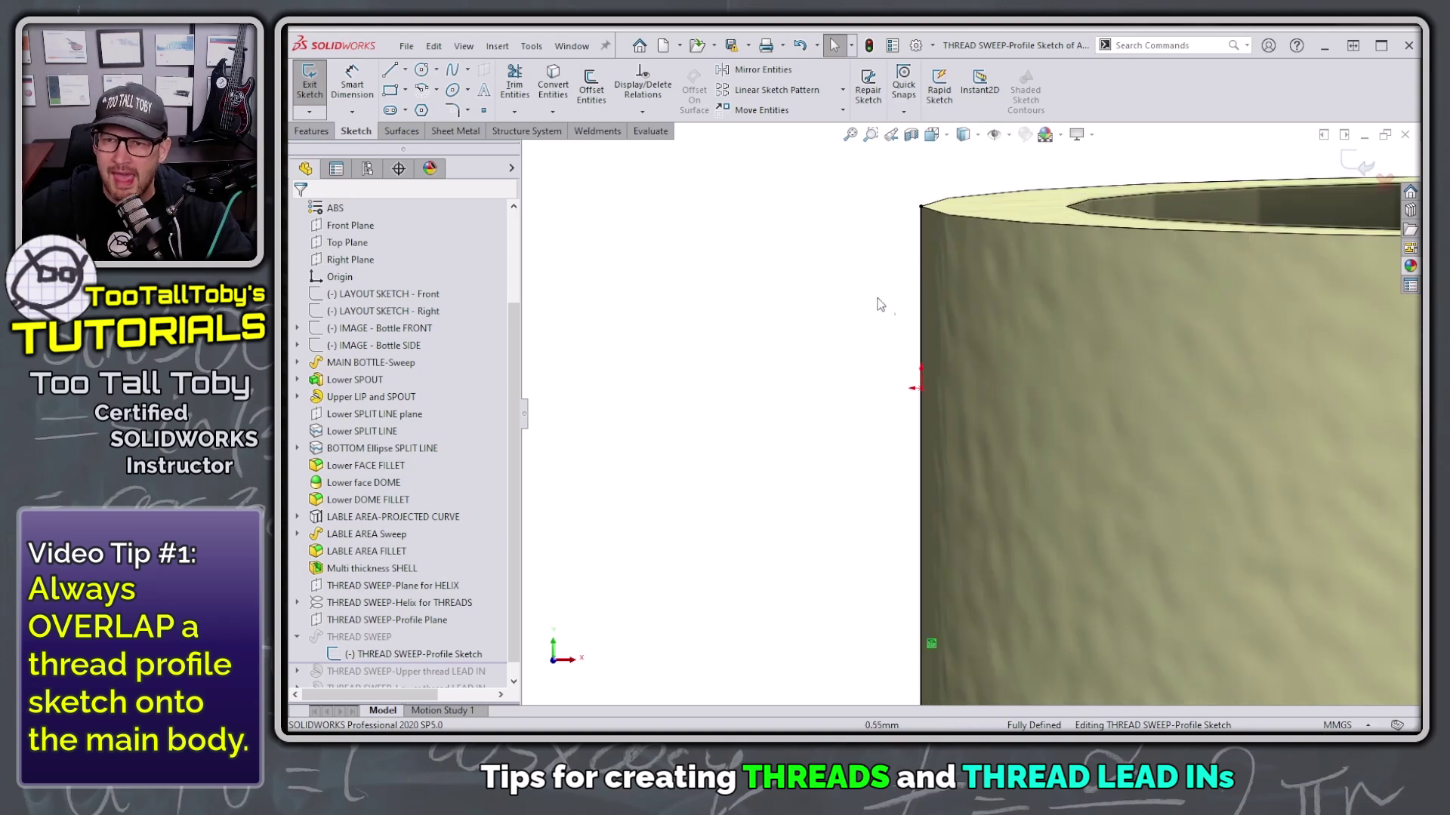
Sketch the thread profile outside the neck edge: sloping top line, tangent arc about 0.56 mm in radius, slanted side about 1.26 mm long and horizontal base
{"action": "key", "text": "s"}
{"action": "left_click", "coordinate": [902, 310]}
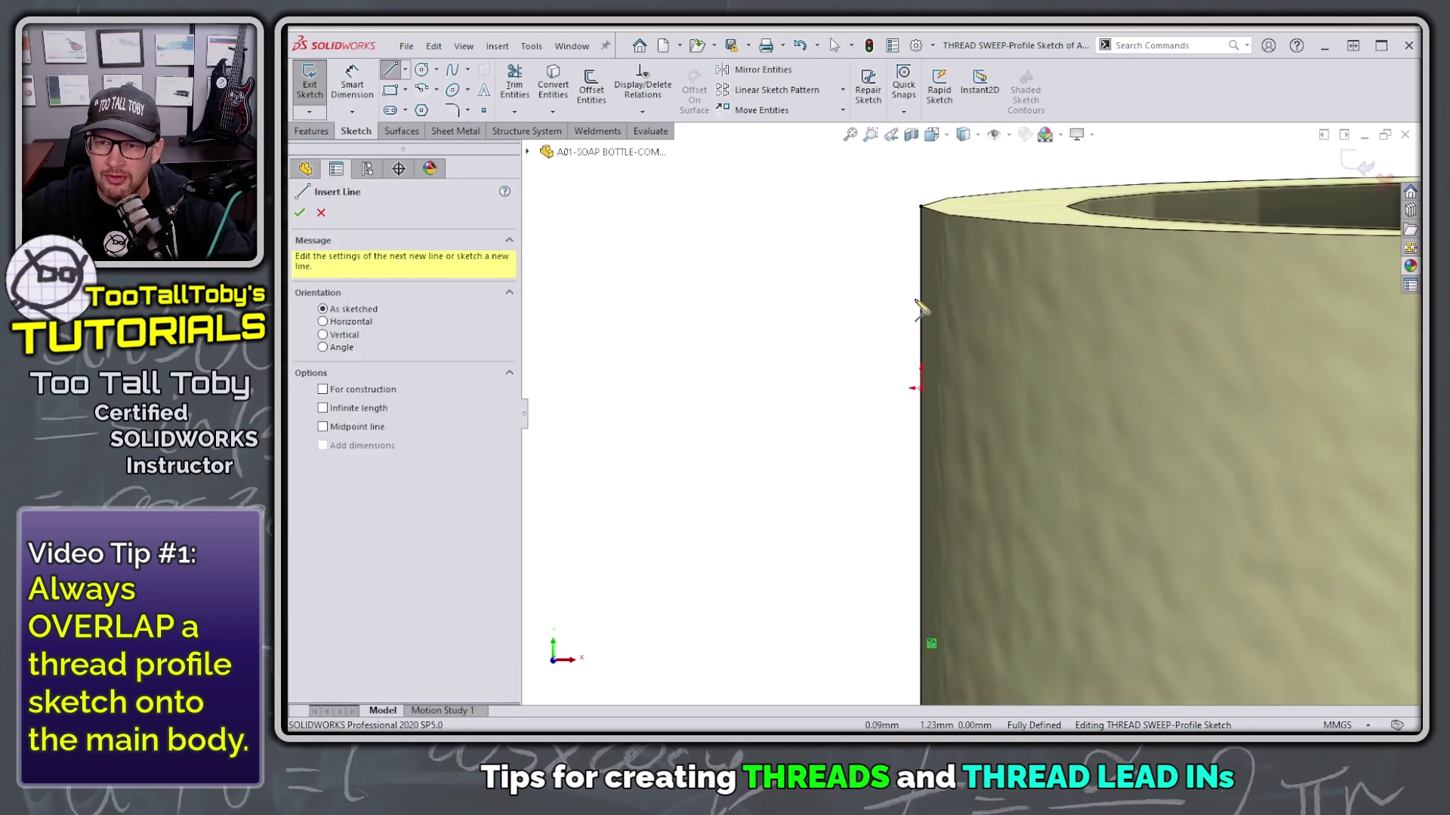
{"action": "left_click", "coordinate": [921, 299]}
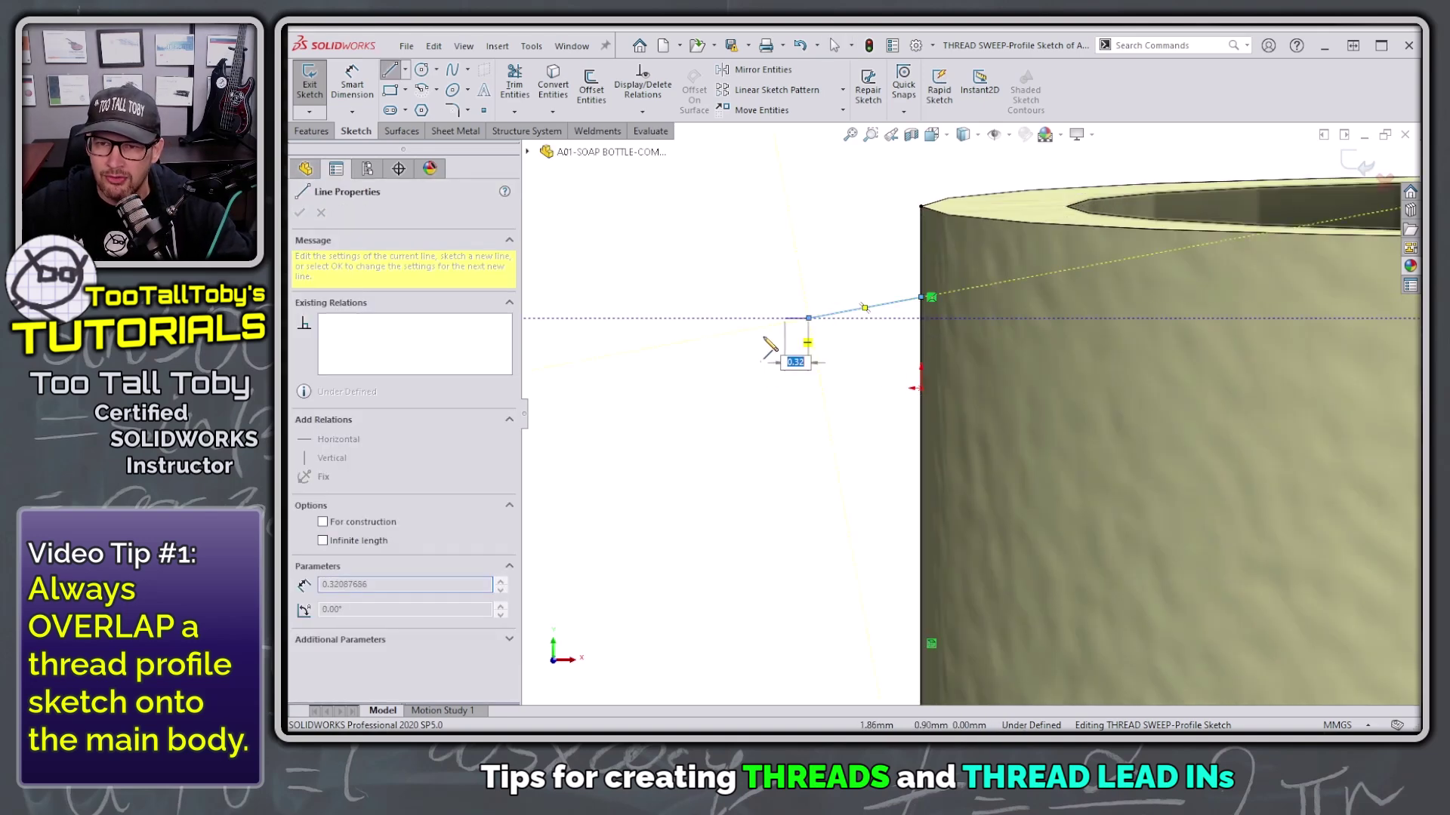
{"action": "left_click", "coordinate": [808, 318]}
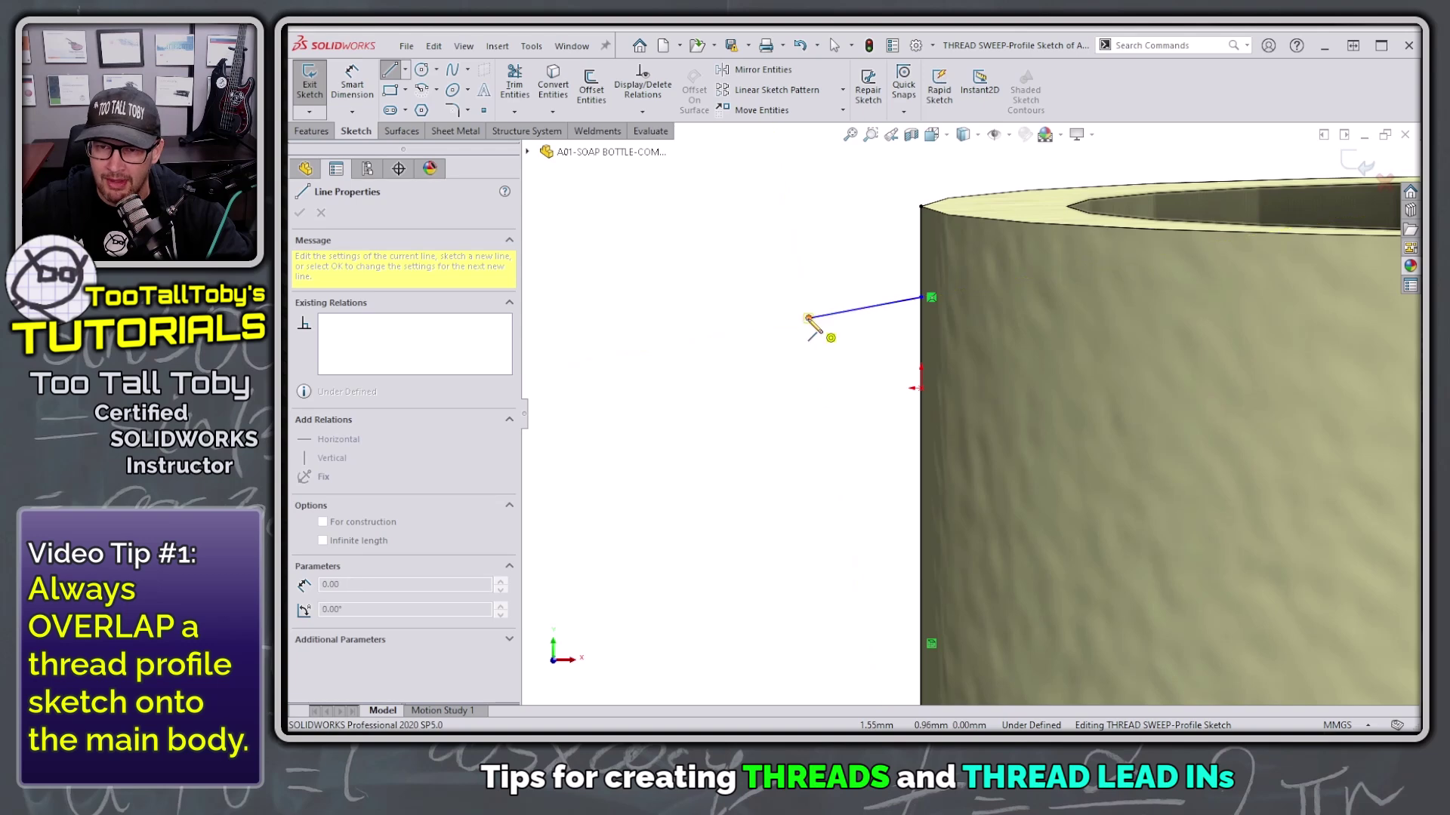
{"action": "double_click", "coordinate": [777, 347]}
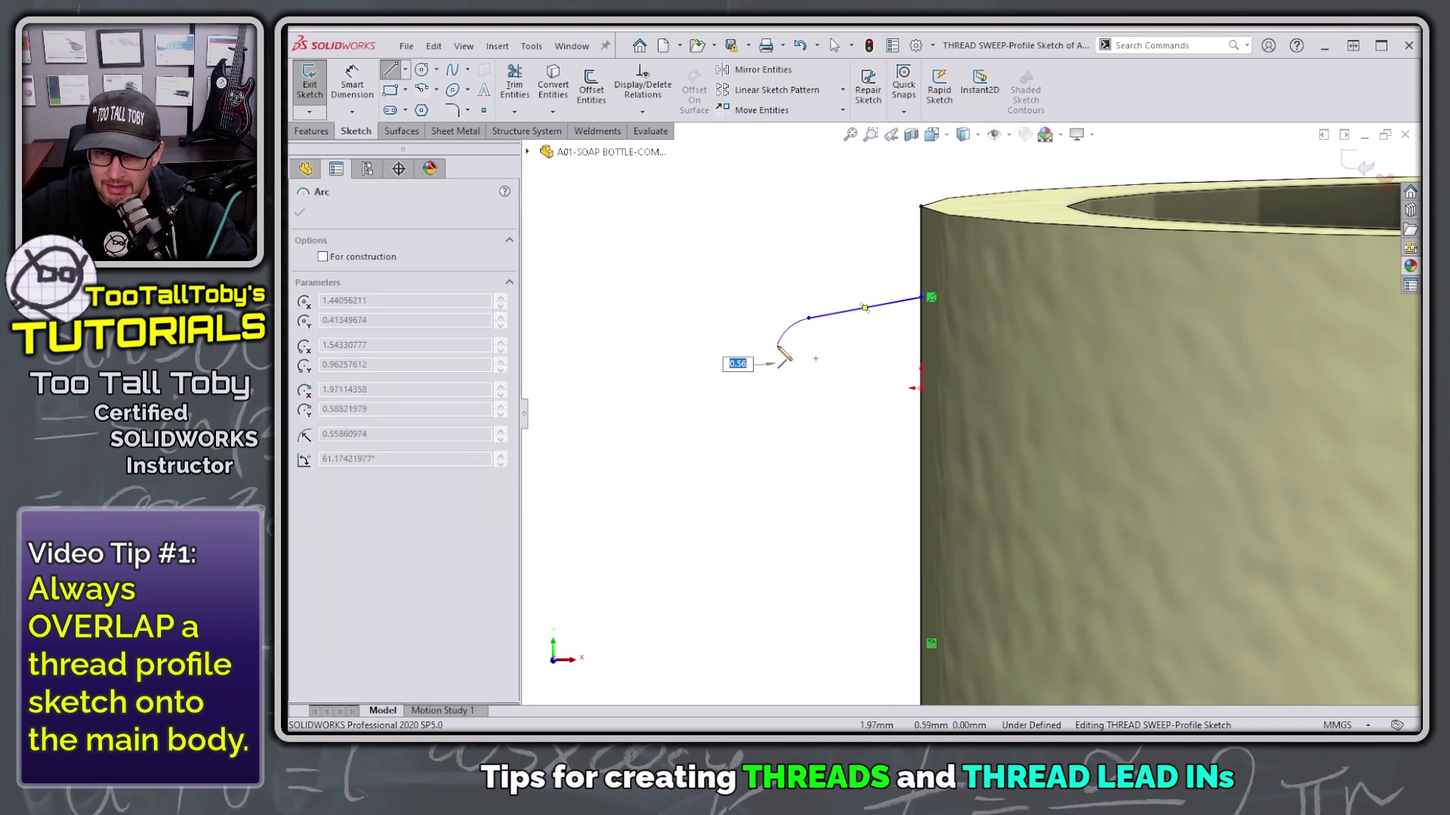
{"action": "left_click", "coordinate": [777, 345]}
{"action": "left_click", "coordinate": [748, 432]}
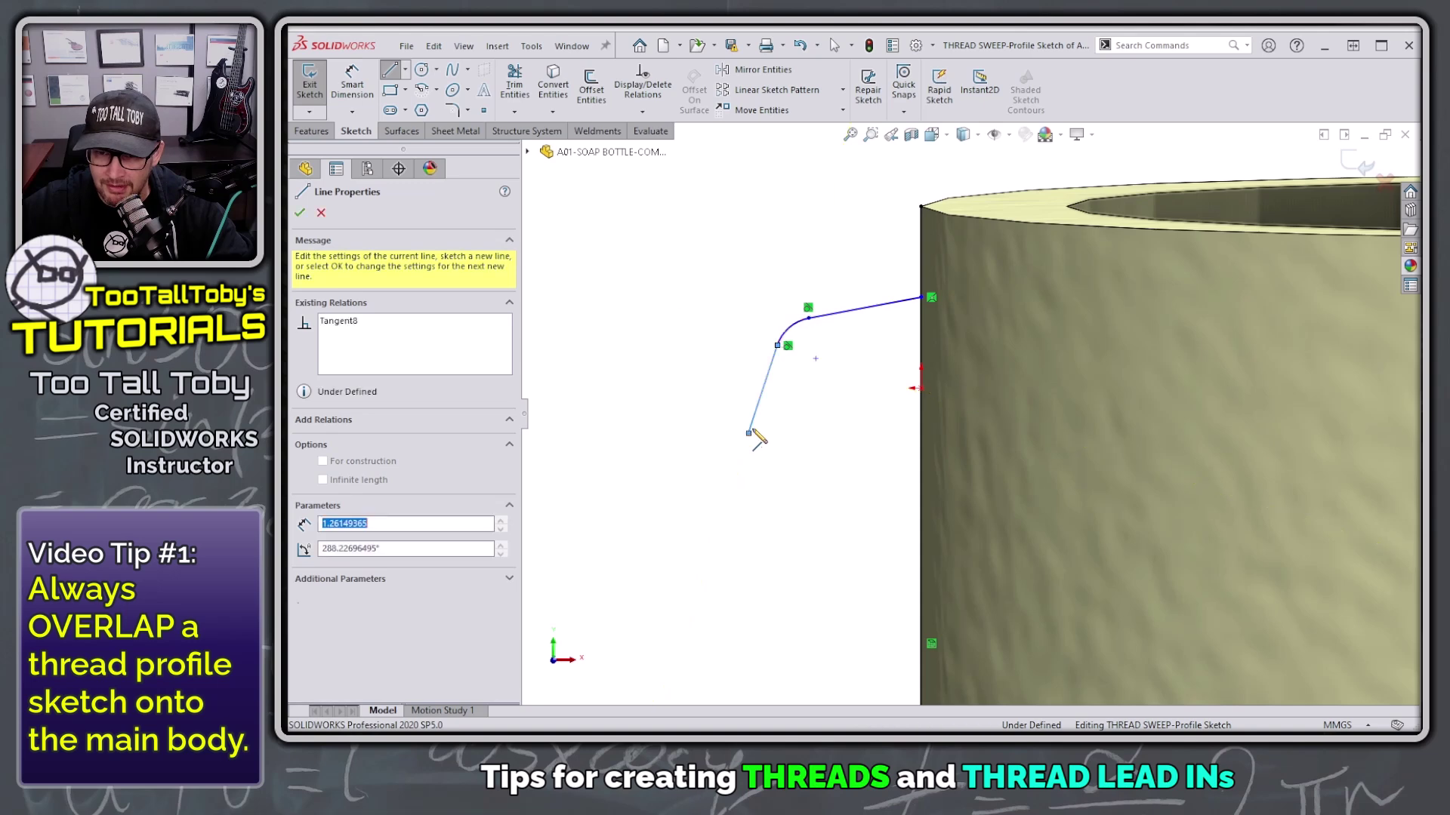
{"action": "left_click", "coordinate": [920, 432]}
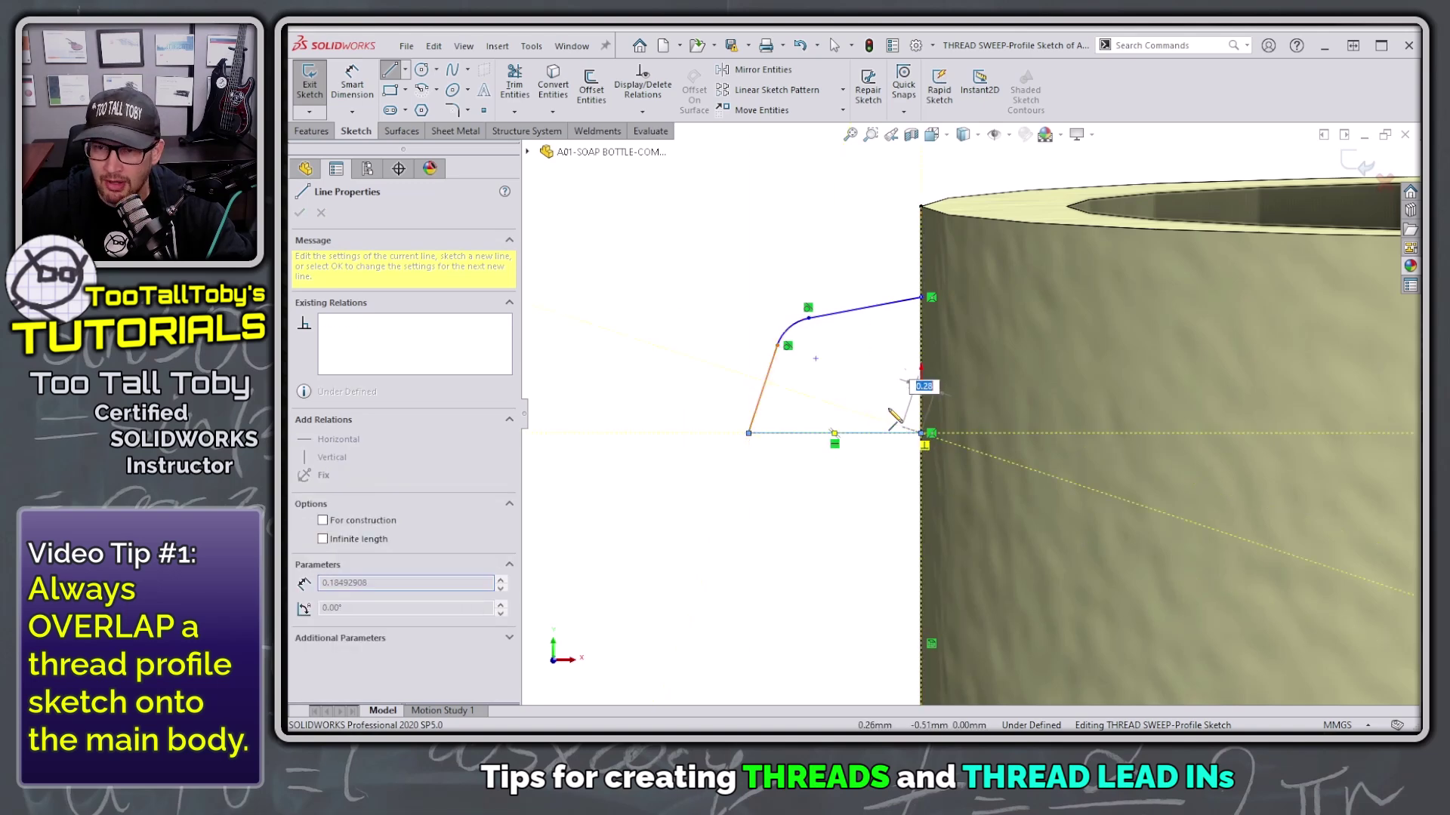
{"action": "key", "text": "Escape"}
Trim the converted neck edge above and below the thread profile so it closes the outline
{"action": "key", "text": "s"}
{"action": "left_click", "coordinate": [905, 315]}
{"action": "mouse_move", "coordinate": [852, 218]}
{"action": "left_mouse_down"}
{"action": "mouse_move", "coordinate": [973, 319]}
{"action": "mouse_move", "coordinate": [879, 521]}
{"action": "left_mouse_up"}
{"action": "scroll", "coordinate": [836, 550], "scroll_direction": "up", "scroll_amount": 2}
{"action": "key", "text": "Escape"}
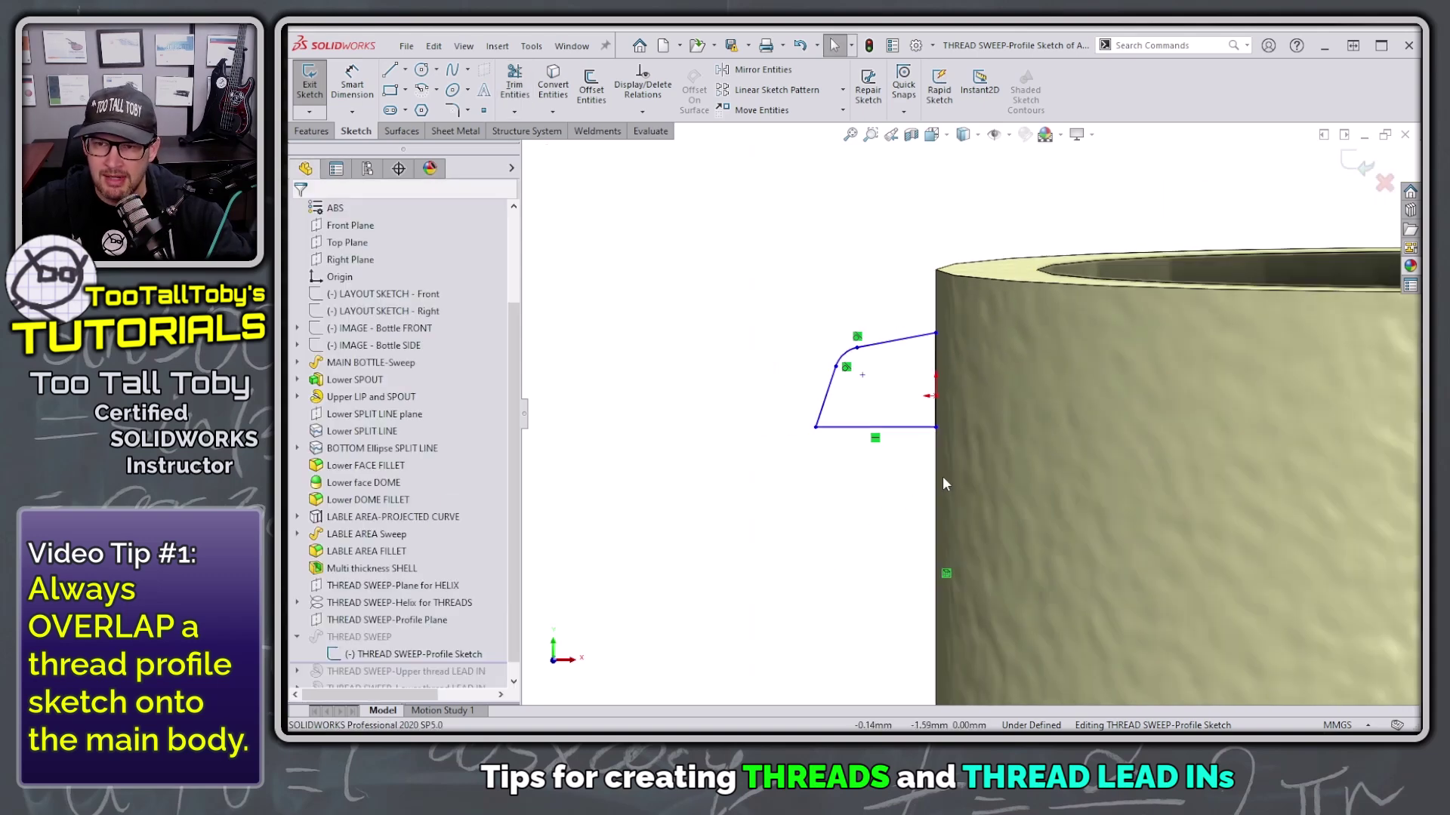
Sketch a vertical line slightly over 2 mm long inside the neck wall, spanning beyond the profile's top and base
{"action": "middle_click_drag", "start_coordinate": [896, 439], "coordinate": [923, 466]}
{"action": "middle_click_drag", "start_coordinate": [1074, 525], "coordinate": [936, 336], "text": "ctrl"}
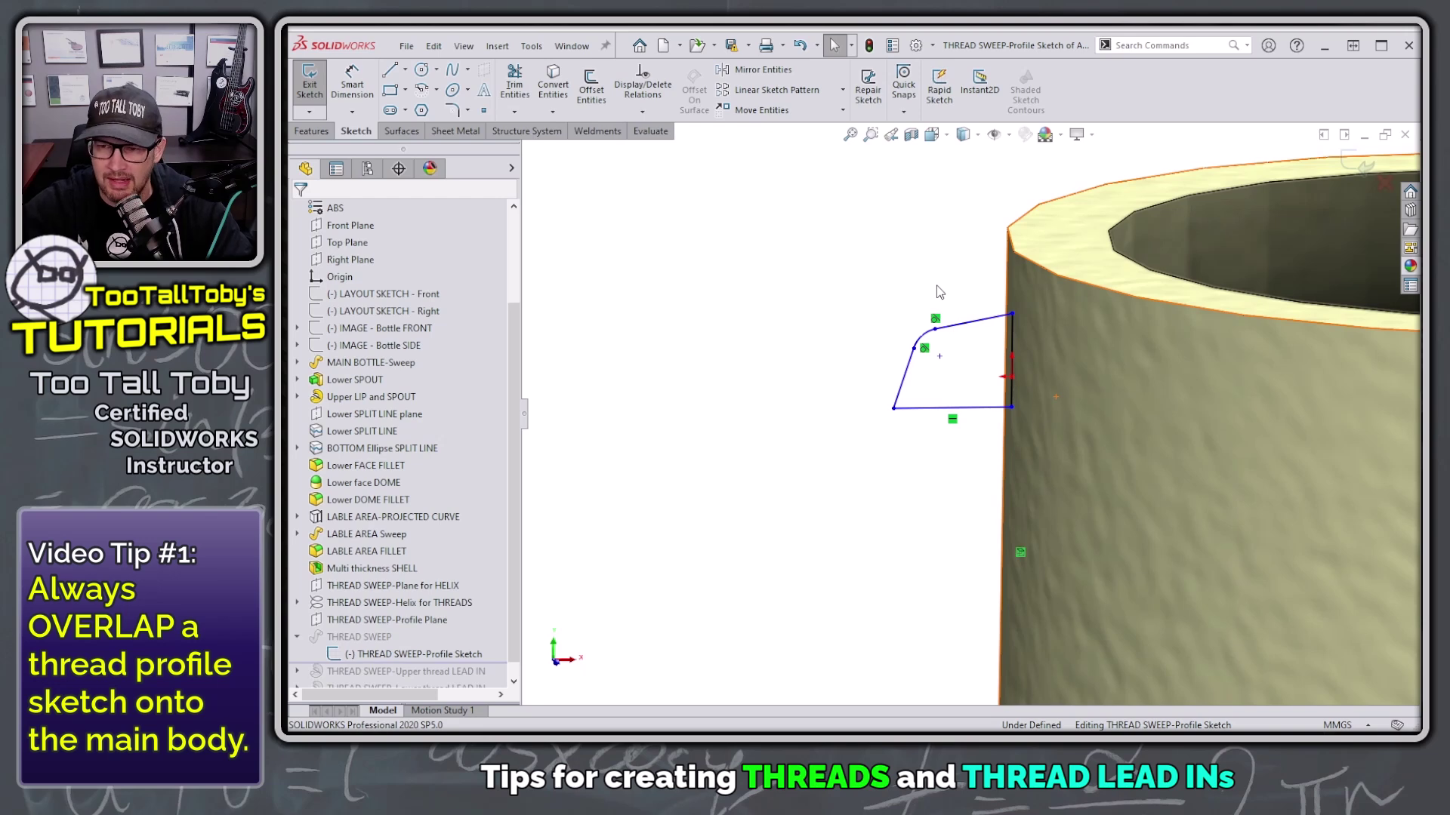
{"action": "middle_click_drag", "start_coordinate": [930, 287], "coordinate": [1107, 495], "text": "ctrl"}
{"action": "scroll", "coordinate": [1169, 593], "scroll_direction": "down", "scroll_amount": 4}
{"action": "left_click", "coordinate": [894, 138]}
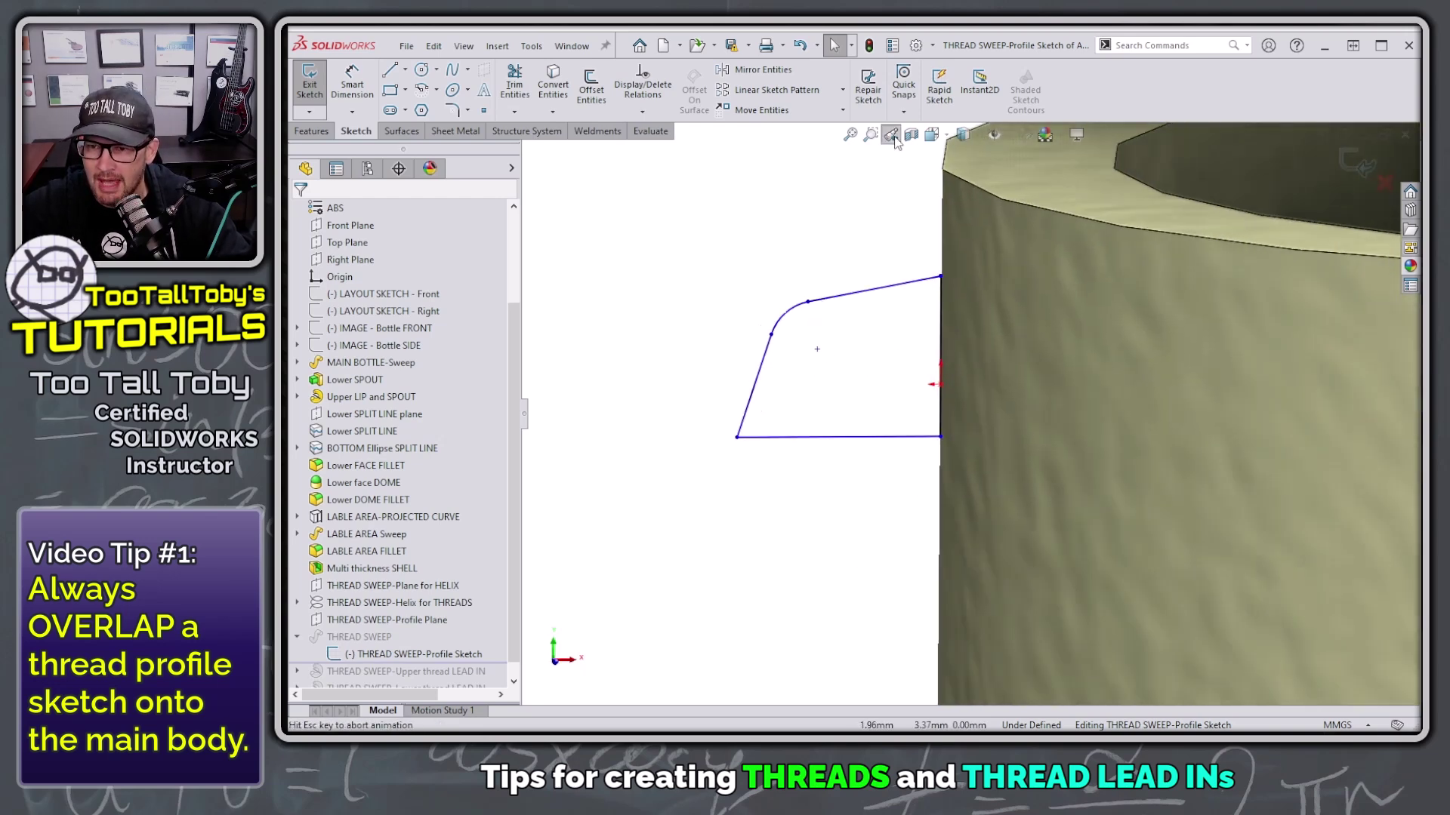
{"action": "scroll", "coordinate": [890, 284], "scroll_direction": "down", "scroll_amount": 3}
{"action": "key", "text": "s"}
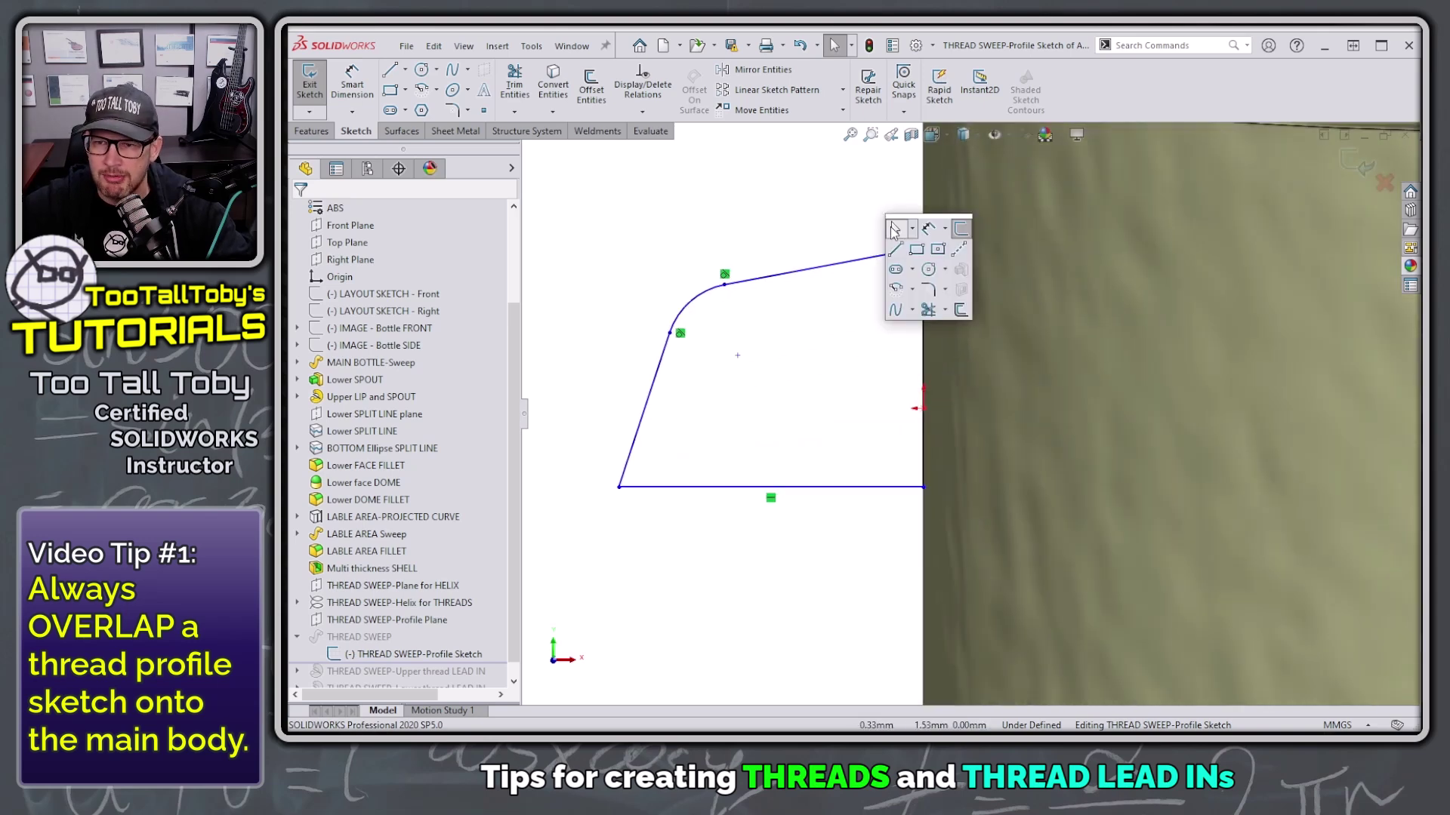
{"action": "left_click", "coordinate": [895, 249]}
{"action": "left_click_drag", "start_coordinate": [976, 224], "coordinate": [976, 521]}
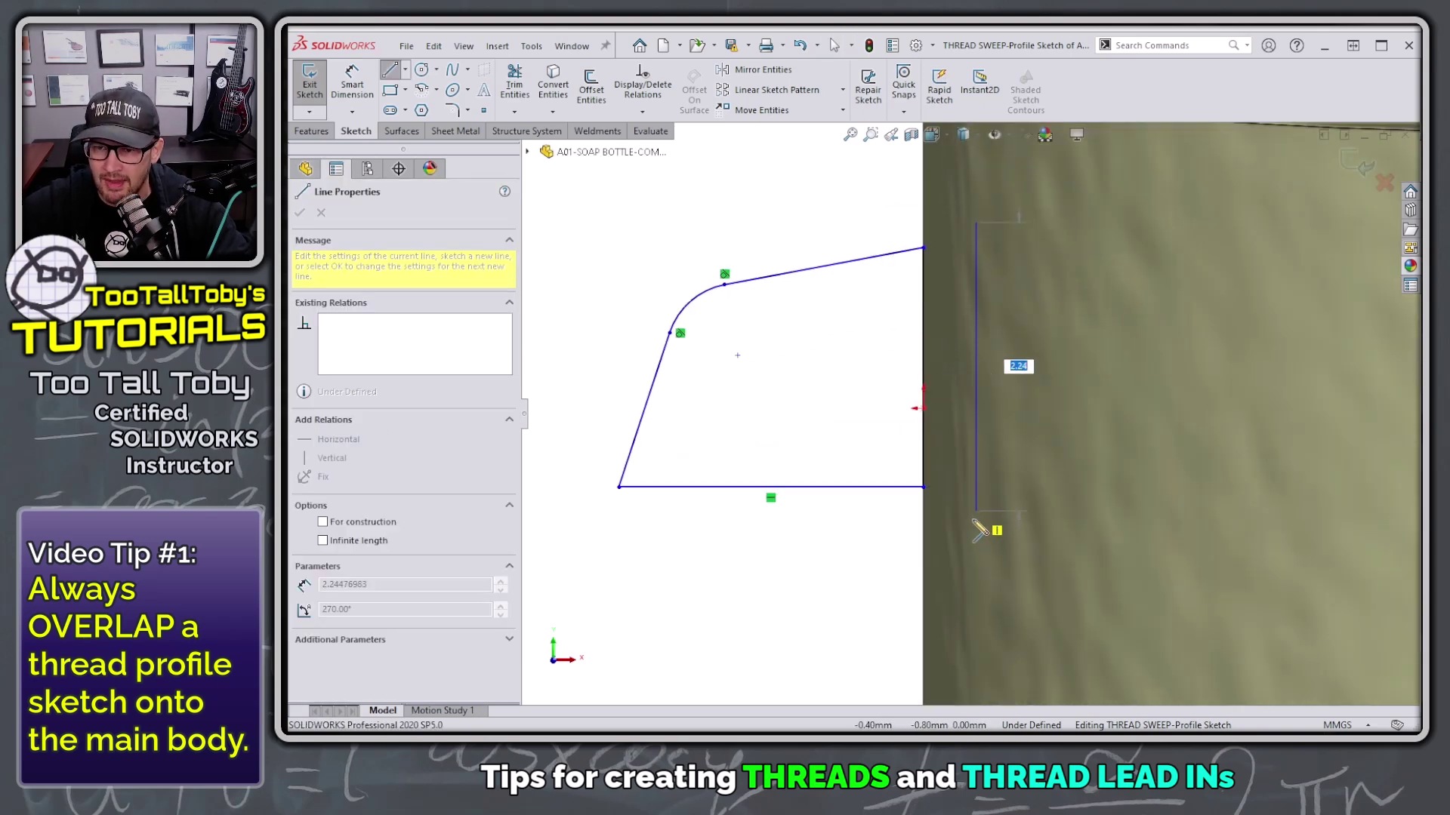
{"action": "key", "text": "Escape"}
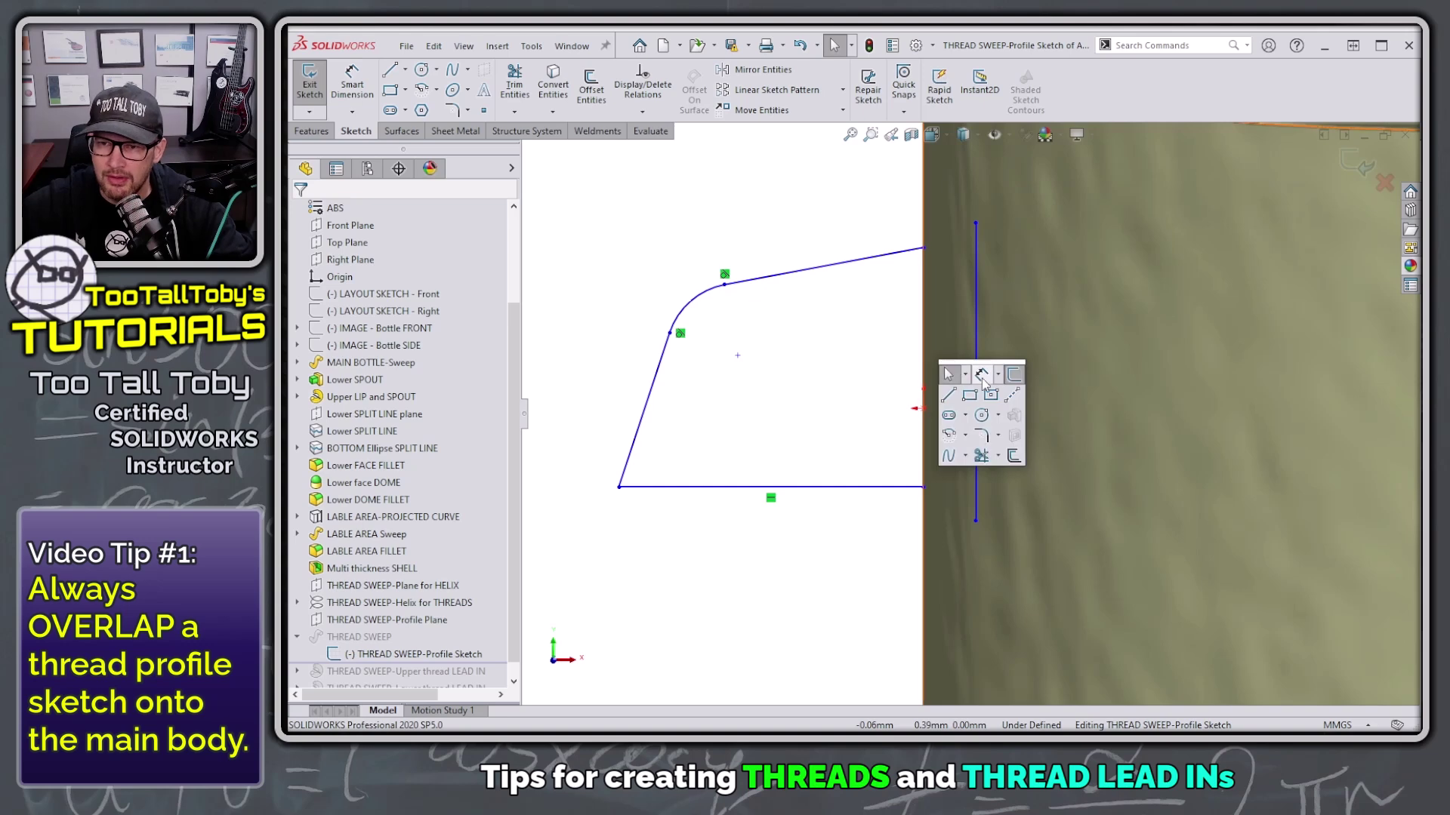
Dimension the vertical line 0.1 mm inward from the neck edge
{"action": "left_click", "coordinate": [982, 376]}
{"action": "left_click", "coordinate": [924, 484]}
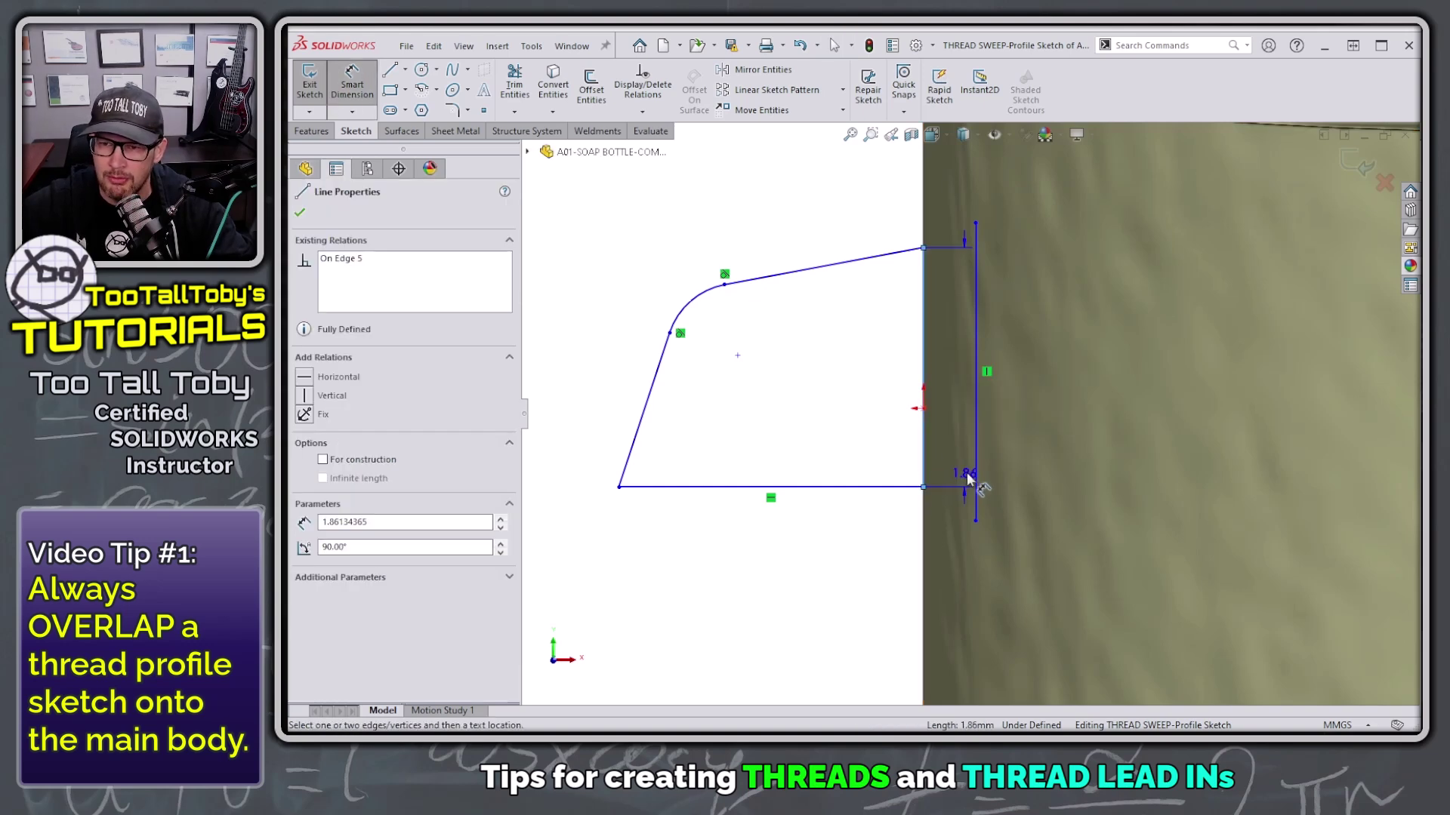
{"action": "left_click", "coordinate": [975, 485]}
{"action": "left_click", "coordinate": [870, 571]}
{"action": "type", "text": "0.1"}
{"action": "key", "text": "Return"}
Extend the profile's sloping top line and horizontal base to the inner vertical line using Power trim
{"action": "key", "text": "s"}
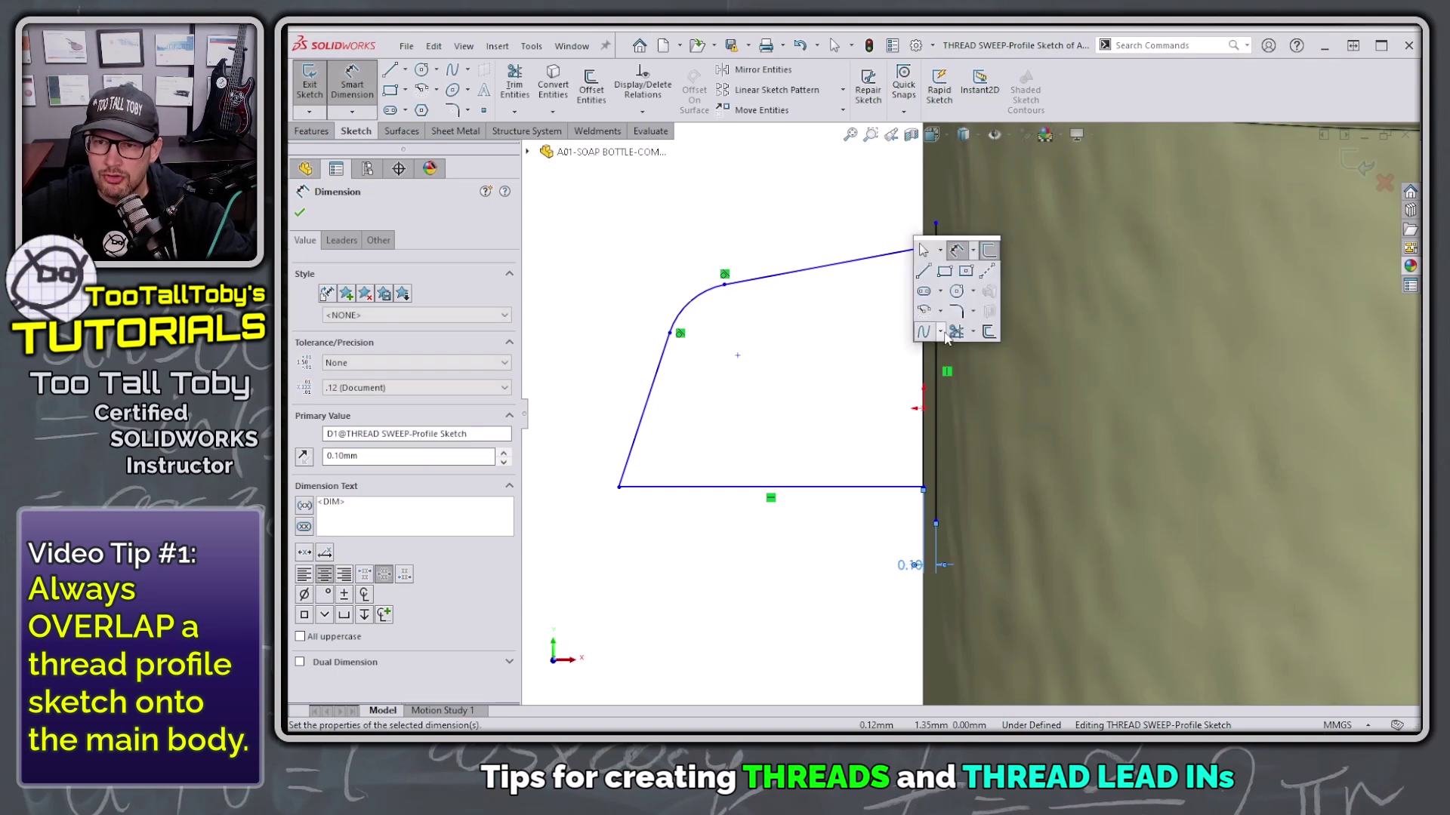
{"action": "left_click", "coordinate": [957, 331]}
{"action": "left_click", "coordinate": [863, 263]}
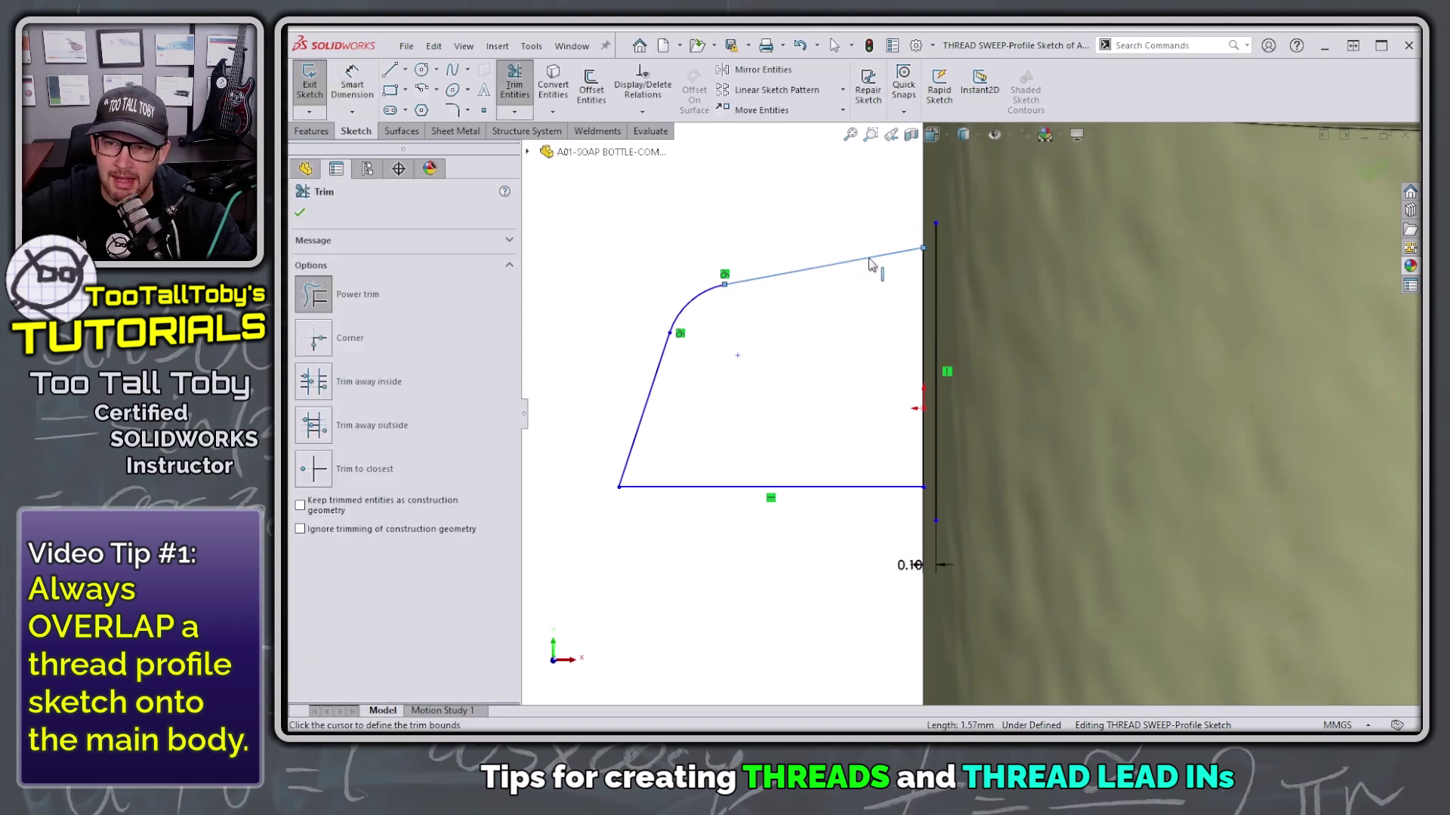
{"action": "left_click", "coordinate": [935, 259]}
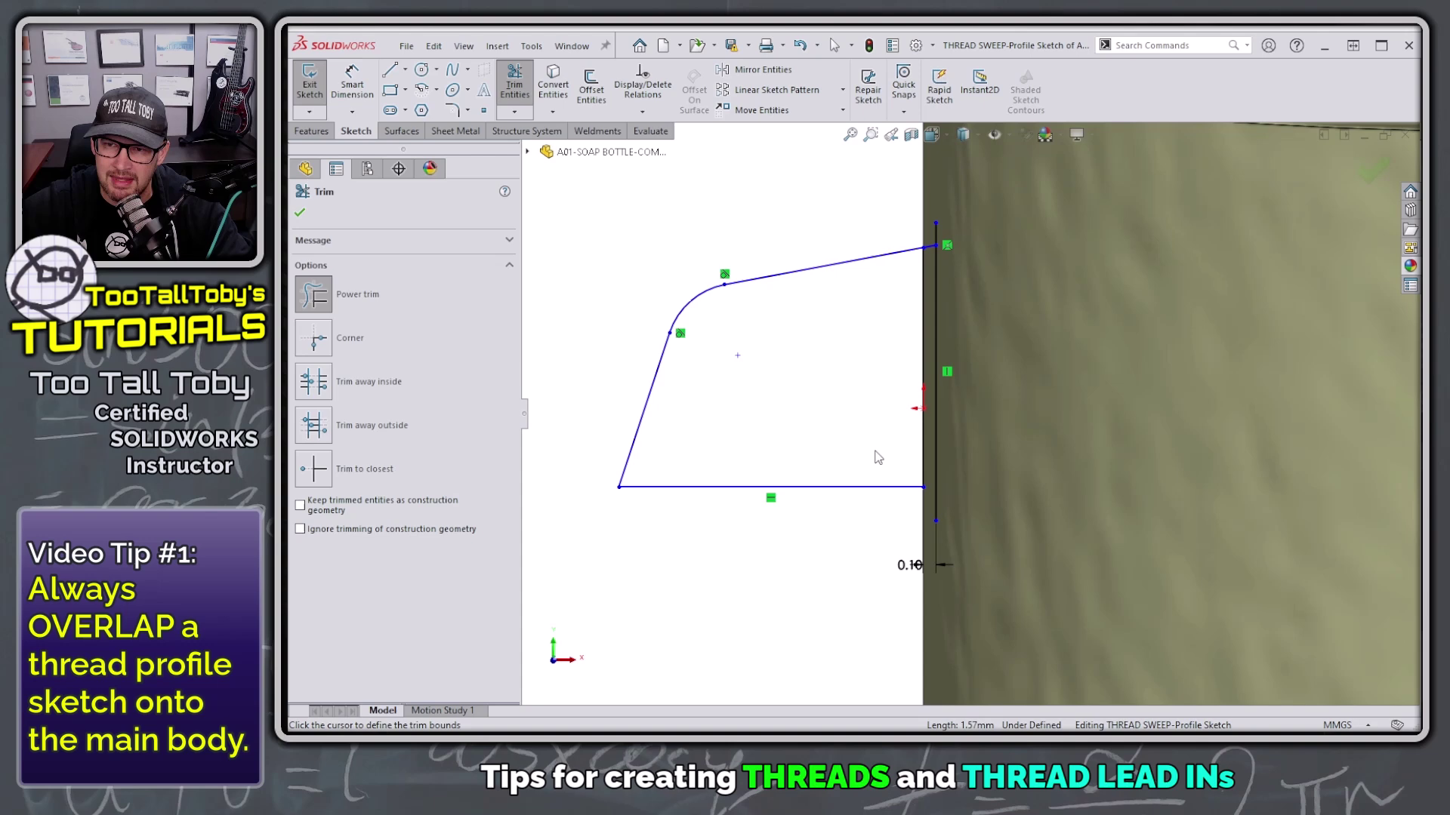
{"action": "left_click", "coordinate": [855, 495]}
{"action": "left_click", "coordinate": [934, 494]}
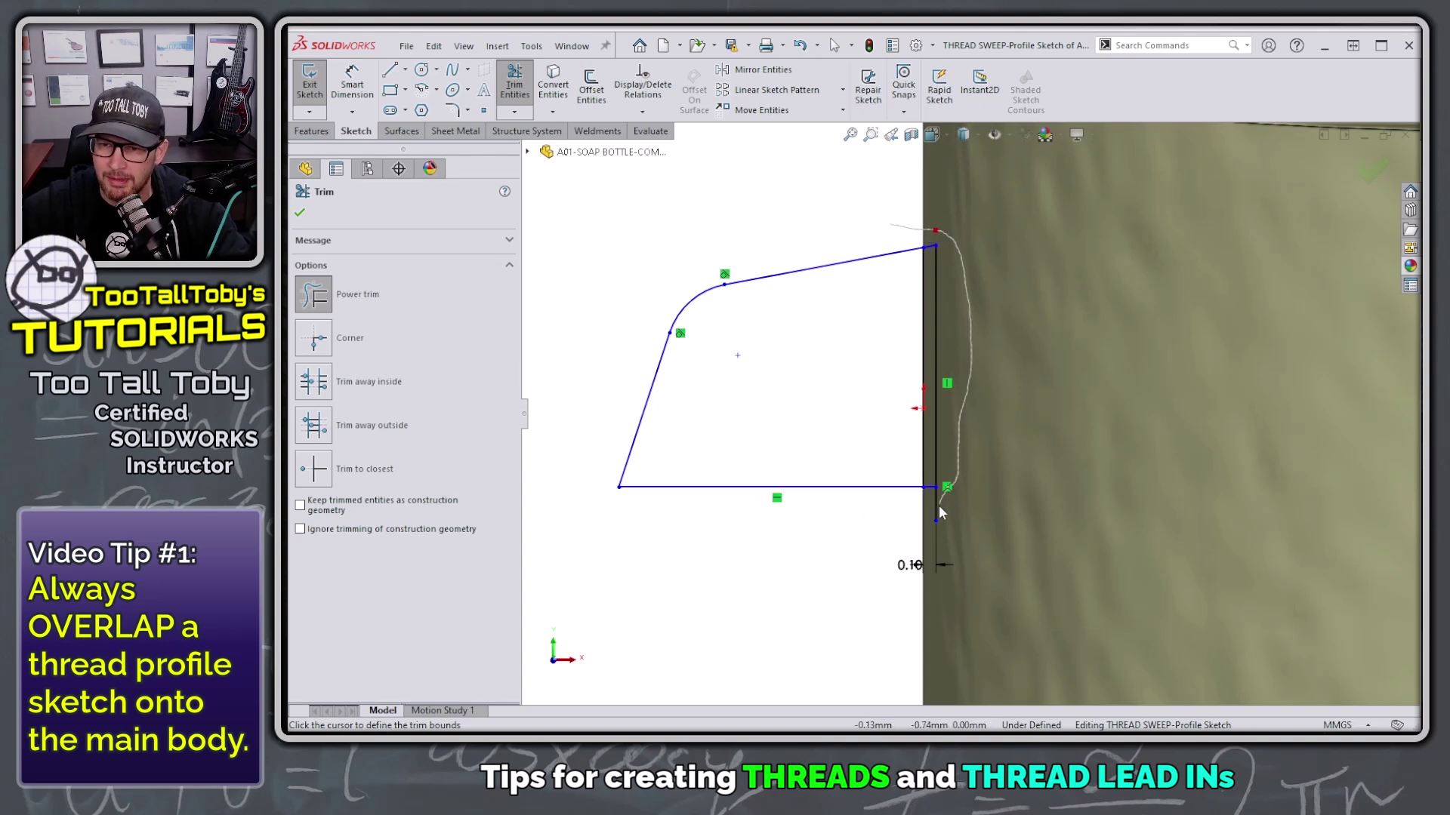
Change the neck-edge line inside the overlapping thread profile to construction geometry
{"action": "key", "text": "Escape"}
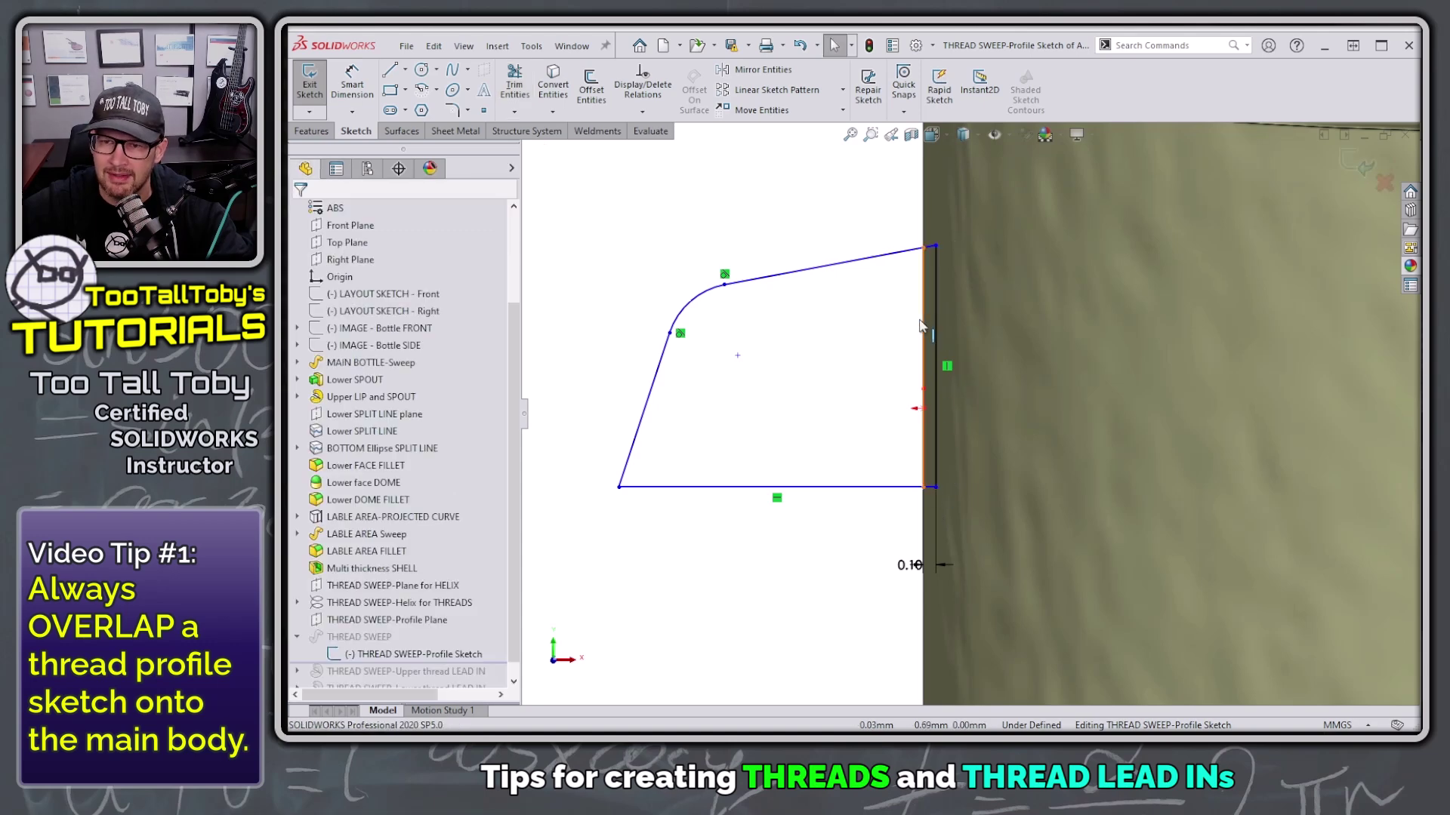
{"action": "left_click", "coordinate": [920, 325]}
{"action": "left_click", "coordinate": [789, 220]}
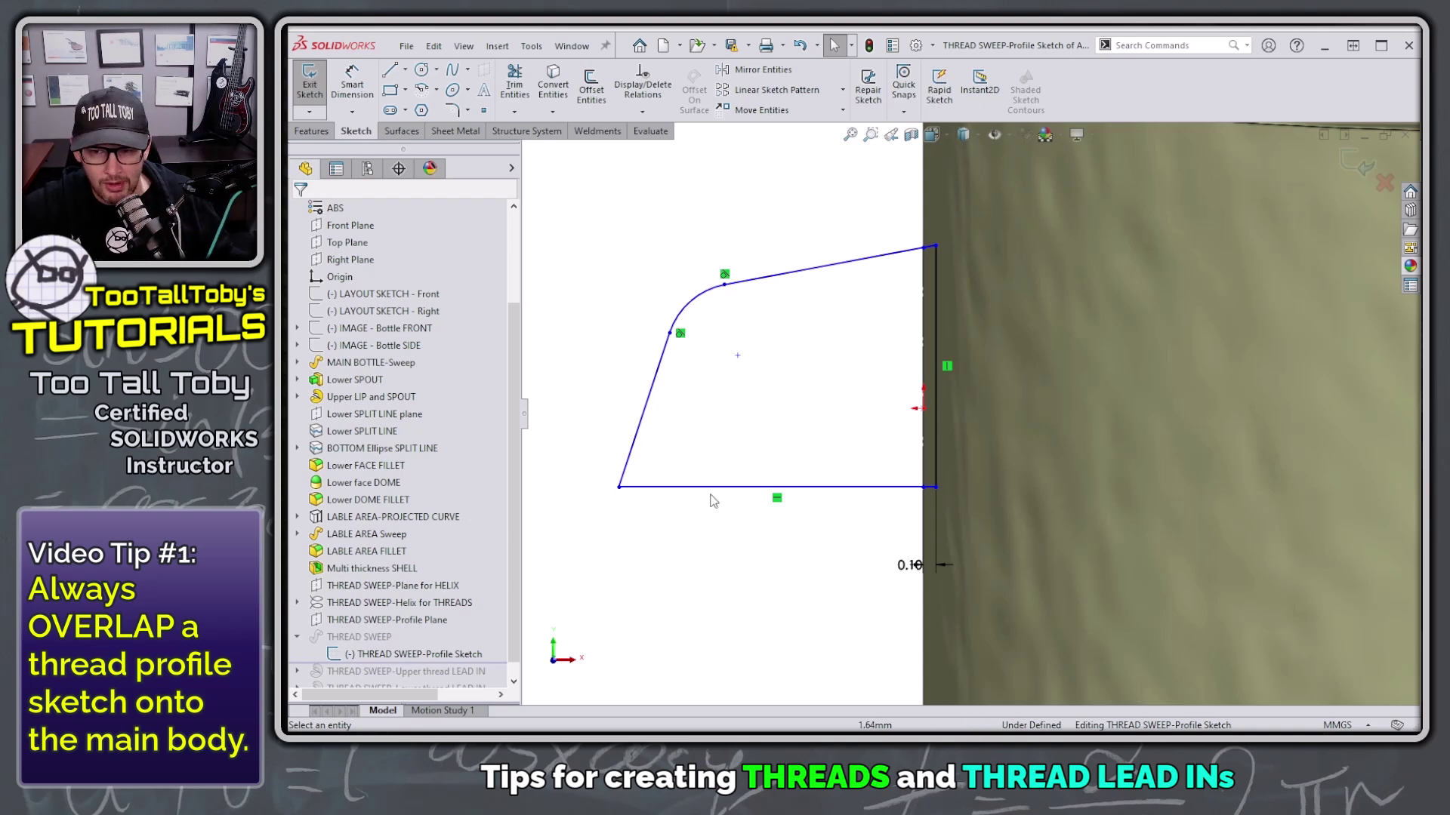
Undo the rebuilt thread profile back to the original fully dimensioned sketch, and exit the sketch
{"action": "key", "text": "ctrl+z"}
{"action": "key", "text": "ctrl+z"}
{"action": "key", "text": "ctrl+z"}
{"action": "key", "text": "ctrl+z"}
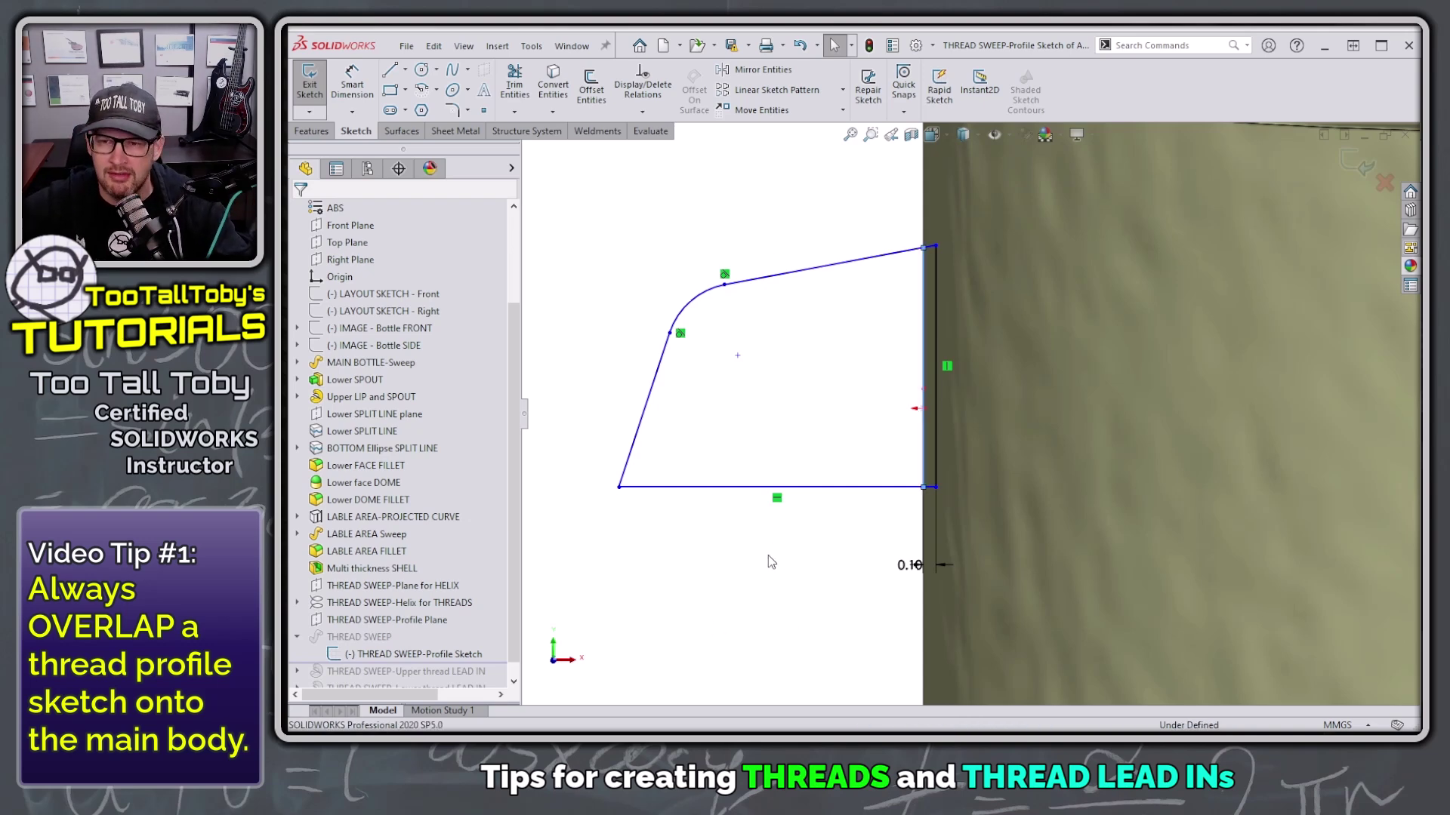
{"action": "key", "text": "ctrl+z"}
{"action": "key", "text": "ctrl+z"}
{"action": "key", "text": "ctrl+z"}
{"action": "key", "text": "ctrl+z"}
{"action": "key", "text": "ctrl+z"}
{"action": "key", "text": "ctrl+z"}
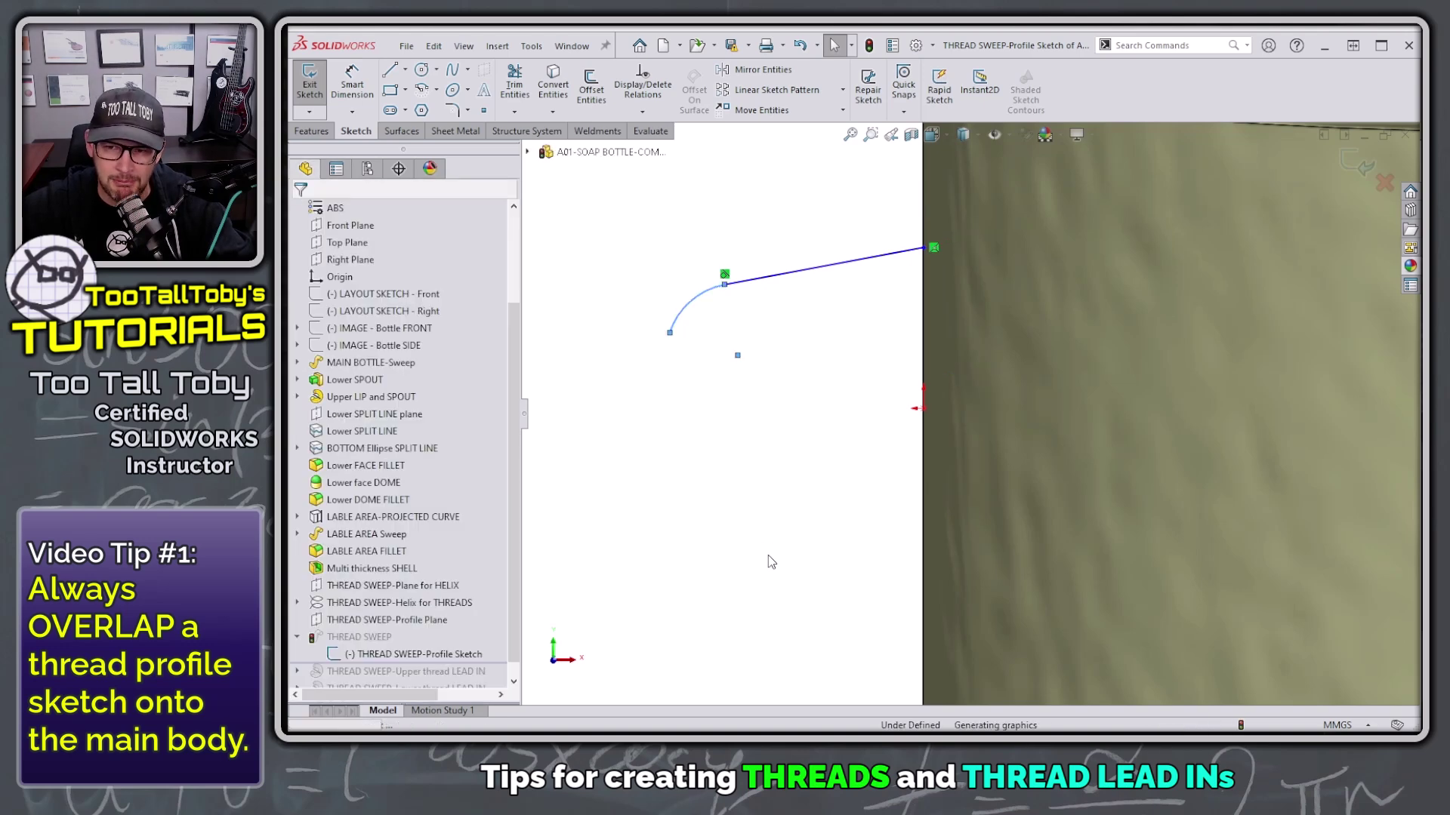
{"action": "key", "text": "ctrl+z"}
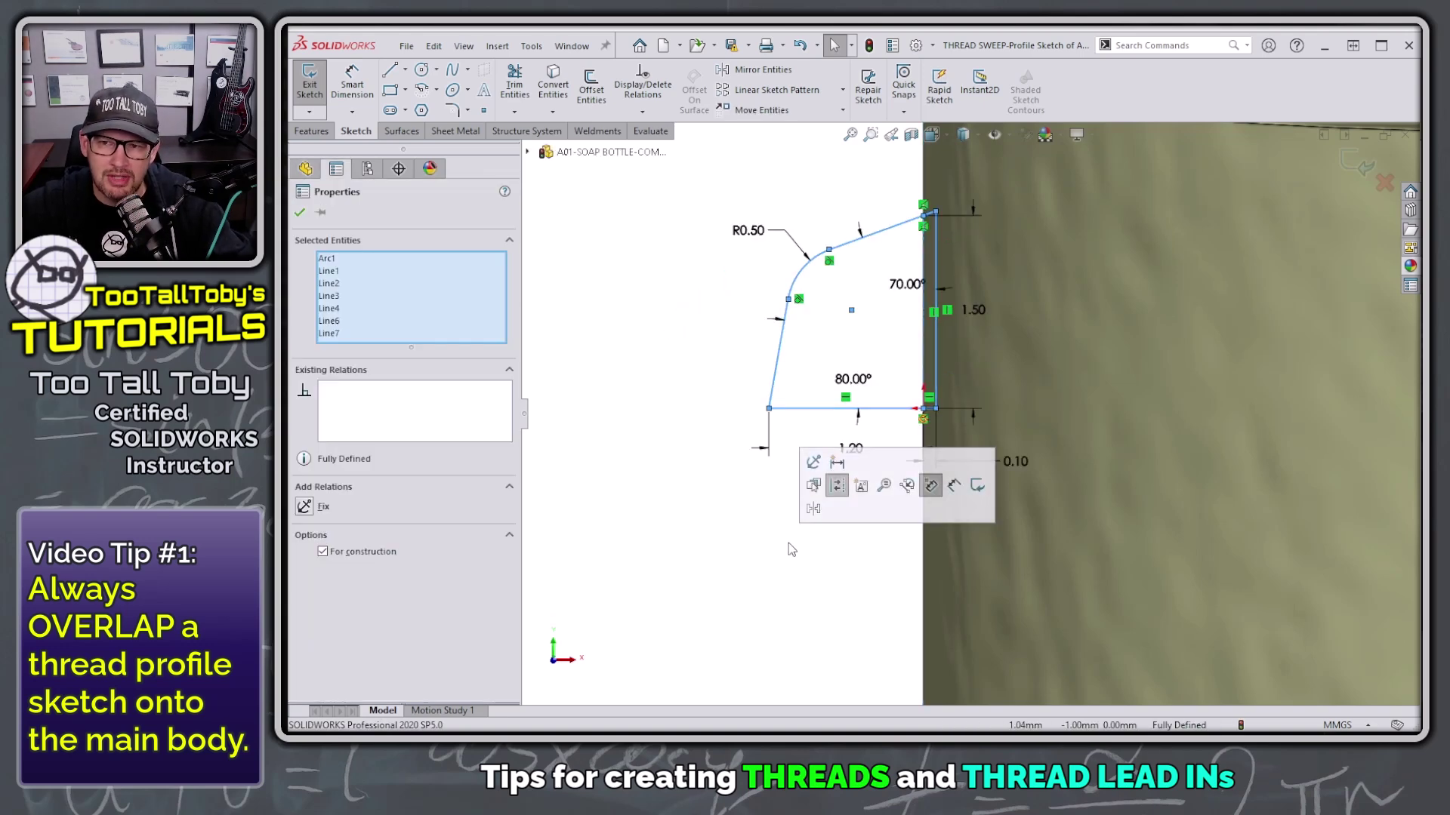
{"action": "left_click", "coordinate": [661, 556]}
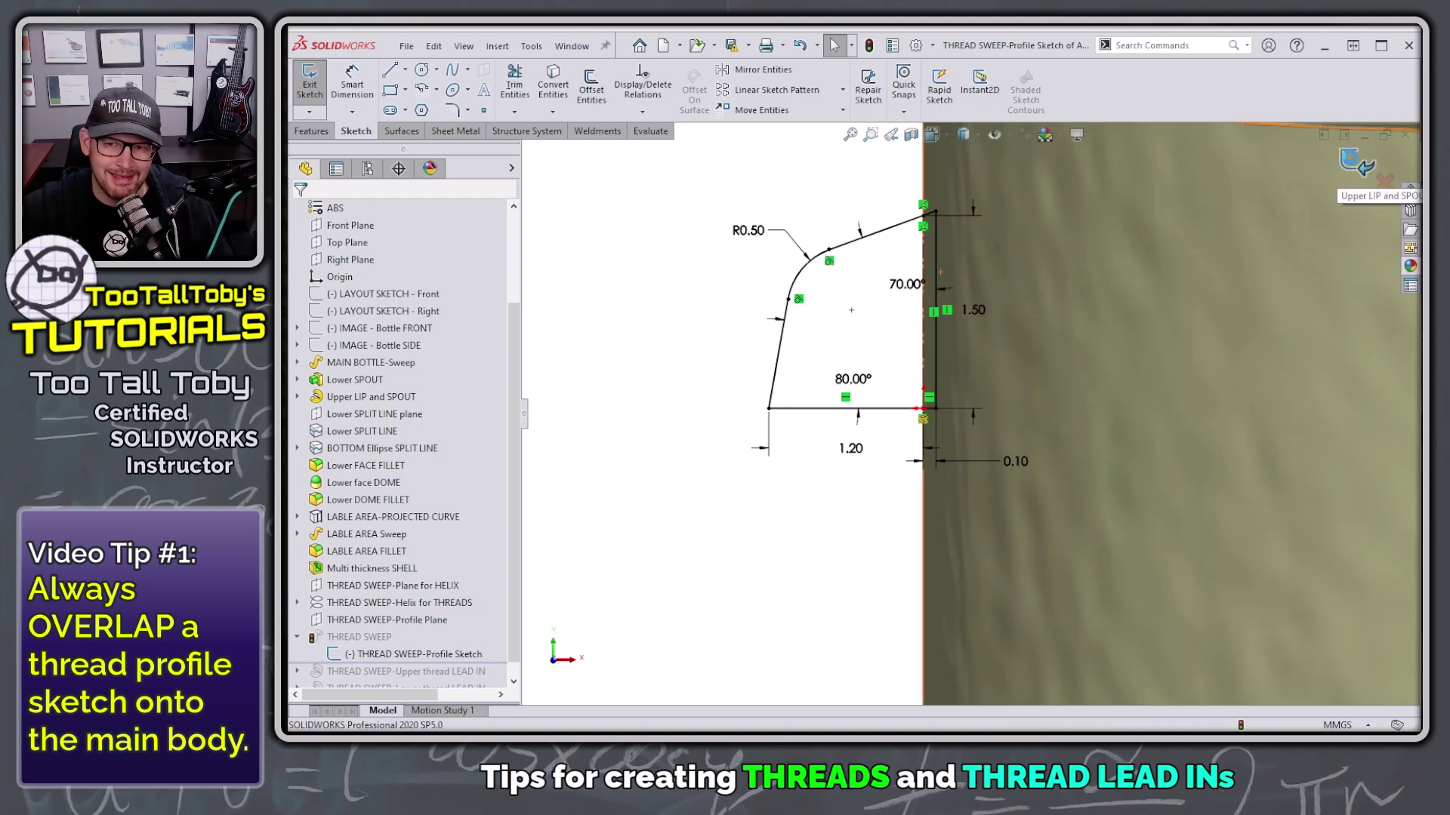
{"action": "left_click", "coordinate": [1357, 161]}
Start a sketch on the thread's end face and convert its sloping top, rounded corner, outer side and base edges
{"action": "scroll", "coordinate": [828, 438], "scroll_direction": "up", "scroll_amount": 2}
{"action": "middle_click", "coordinate": [866, 378]}
{"action": "middle_click_drag", "start_coordinate": [867, 377], "coordinate": [903, 395]}
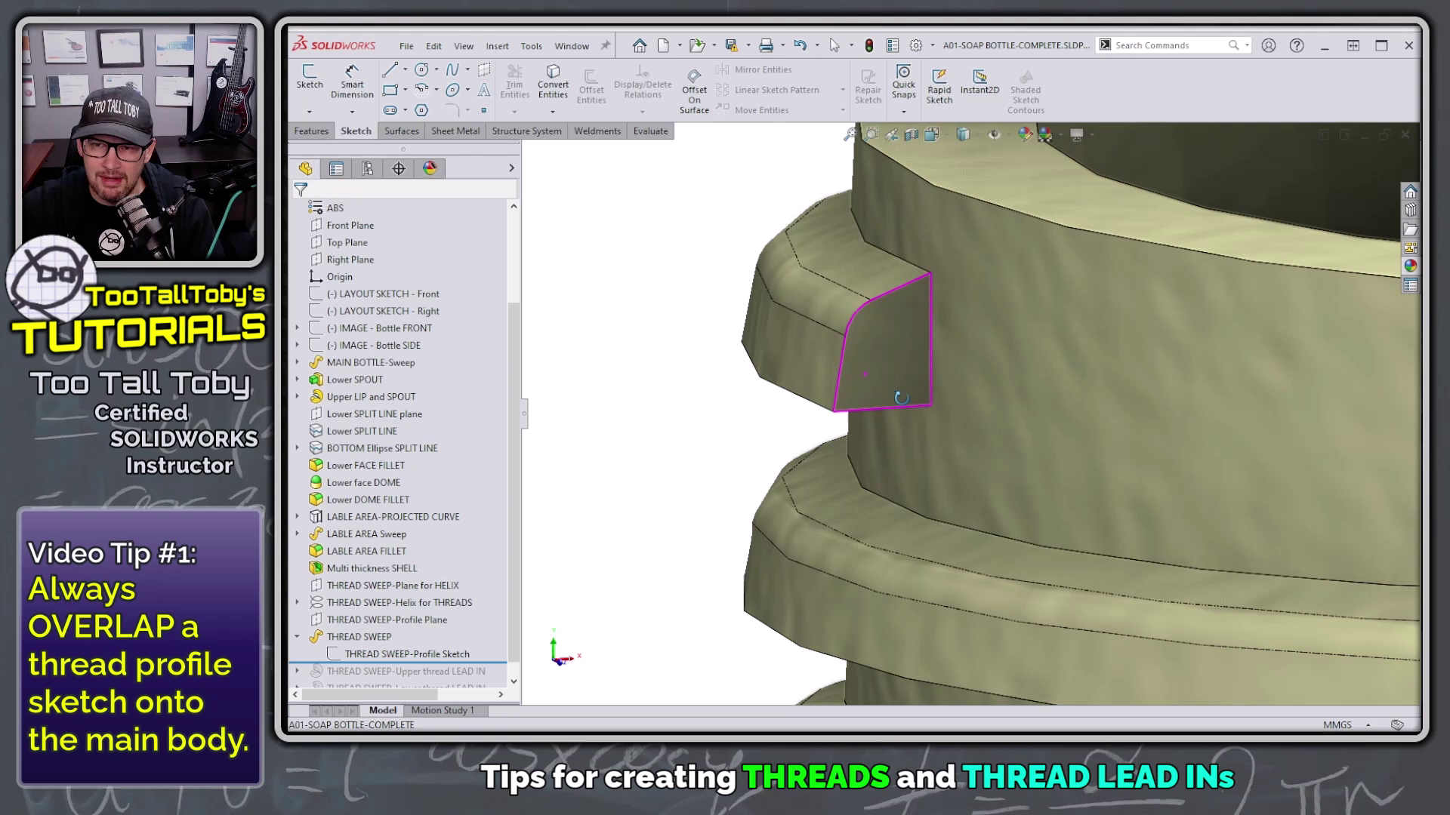
{"action": "left_click", "coordinate": [878, 337]}
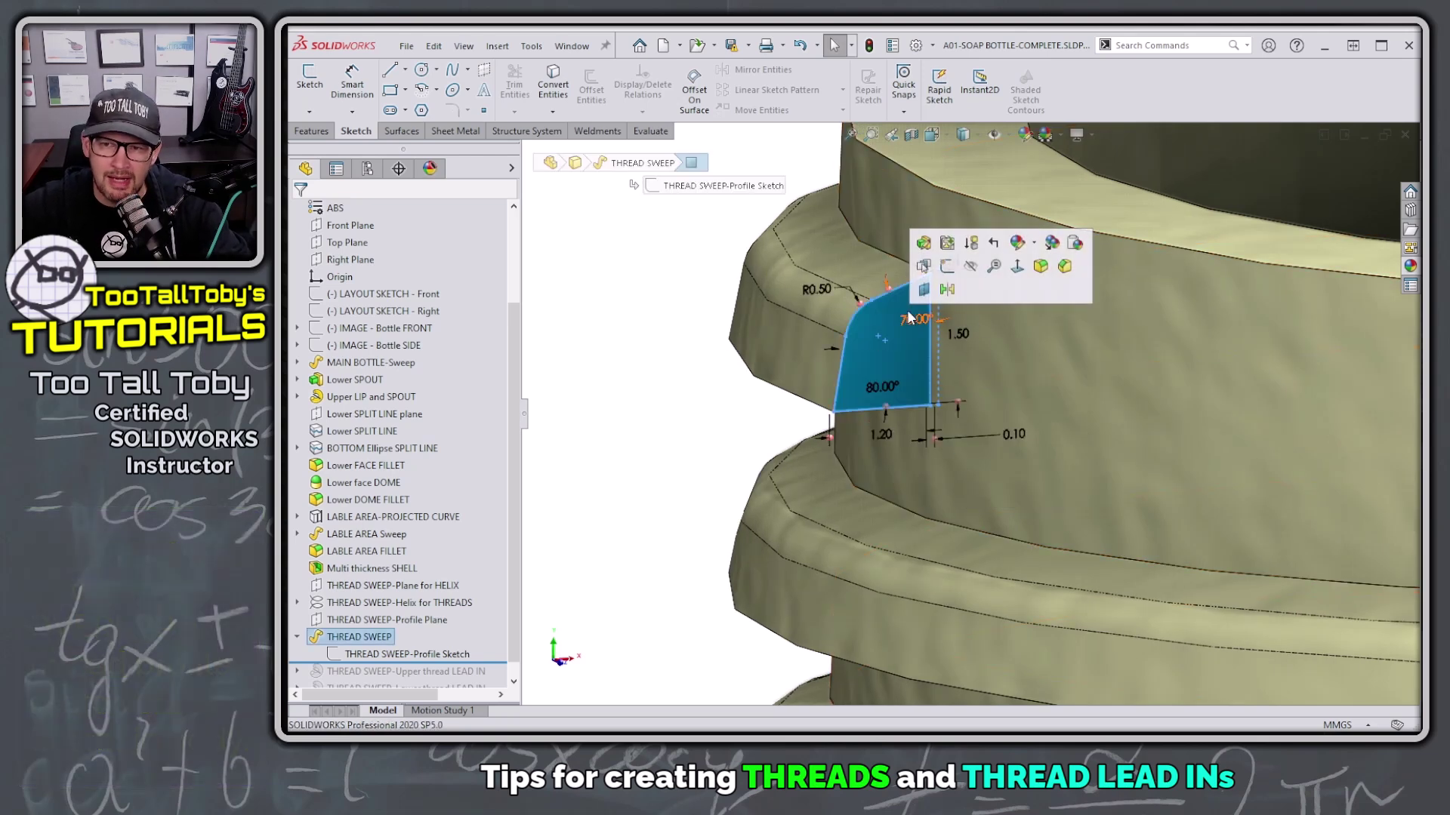
{"action": "left_click", "coordinate": [946, 277]}
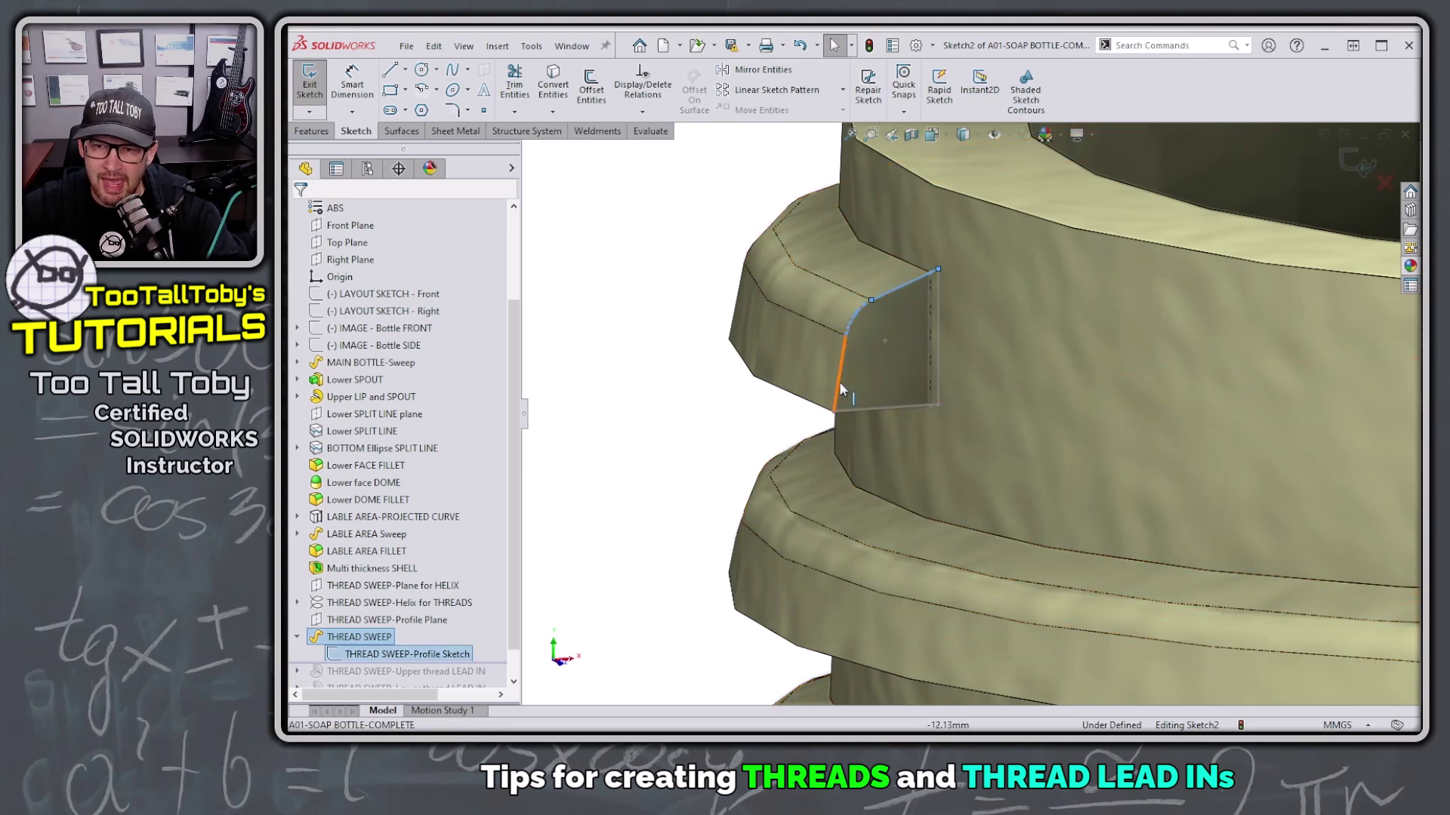
{"action": "key", "text": "Escape"}
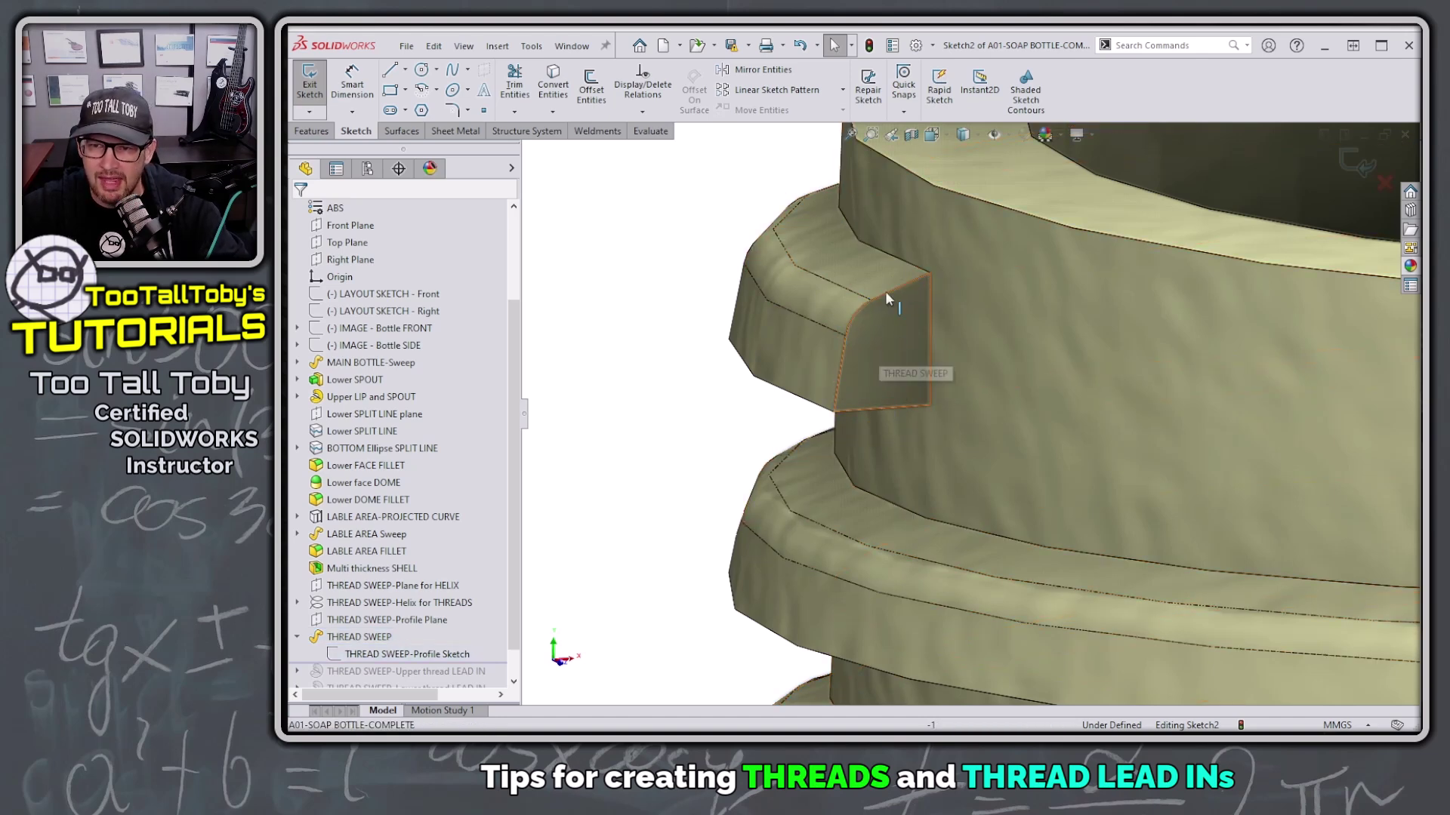
{"action": "left_click", "coordinate": [882, 296]}
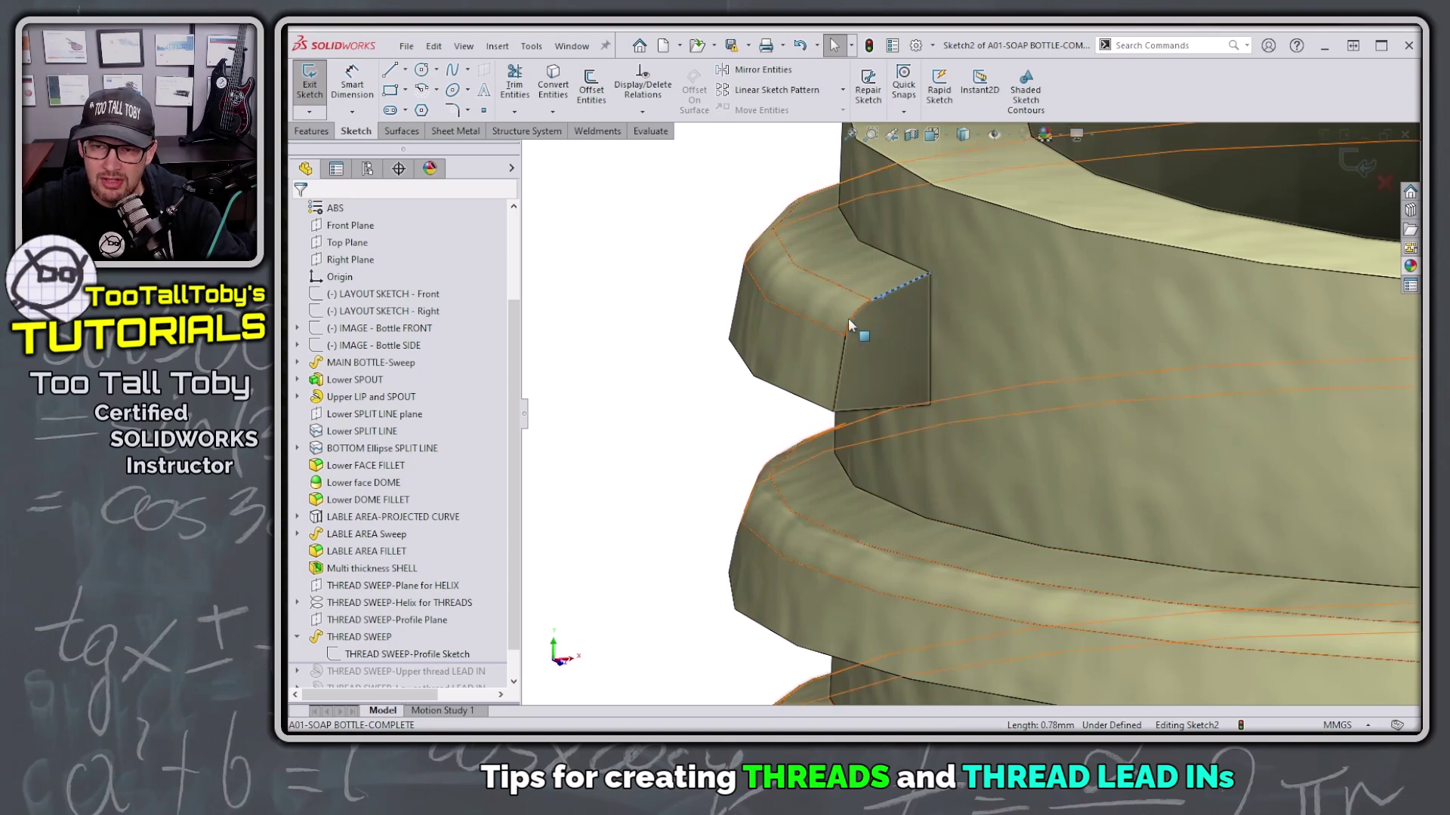
{"action": "left_click", "coordinate": [853, 325], "text": "ctrl"}
{"action": "left_click", "coordinate": [840, 372], "text": "ctrl"}
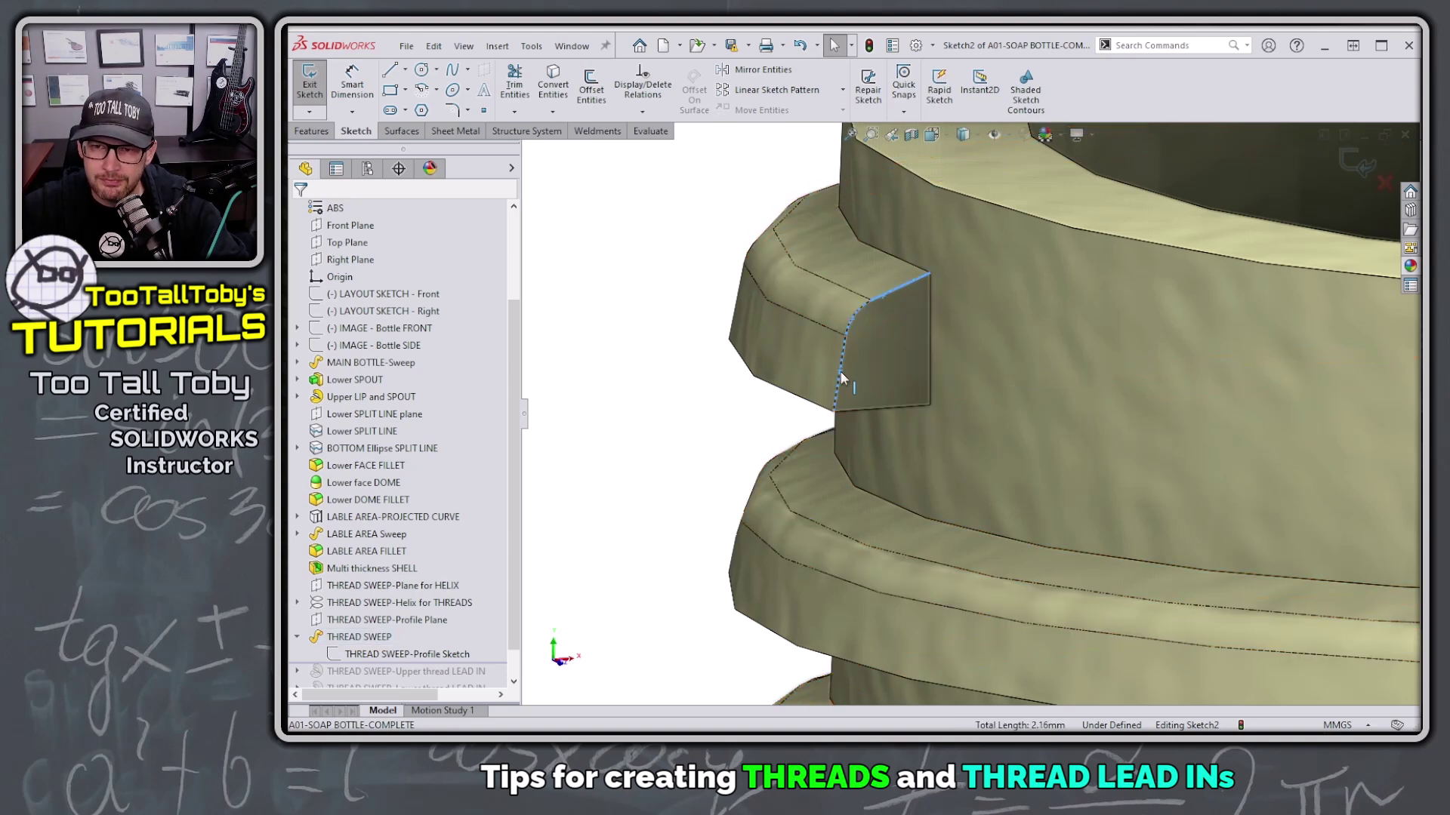
{"action": "left_click", "coordinate": [865, 409], "text": "ctrl"}
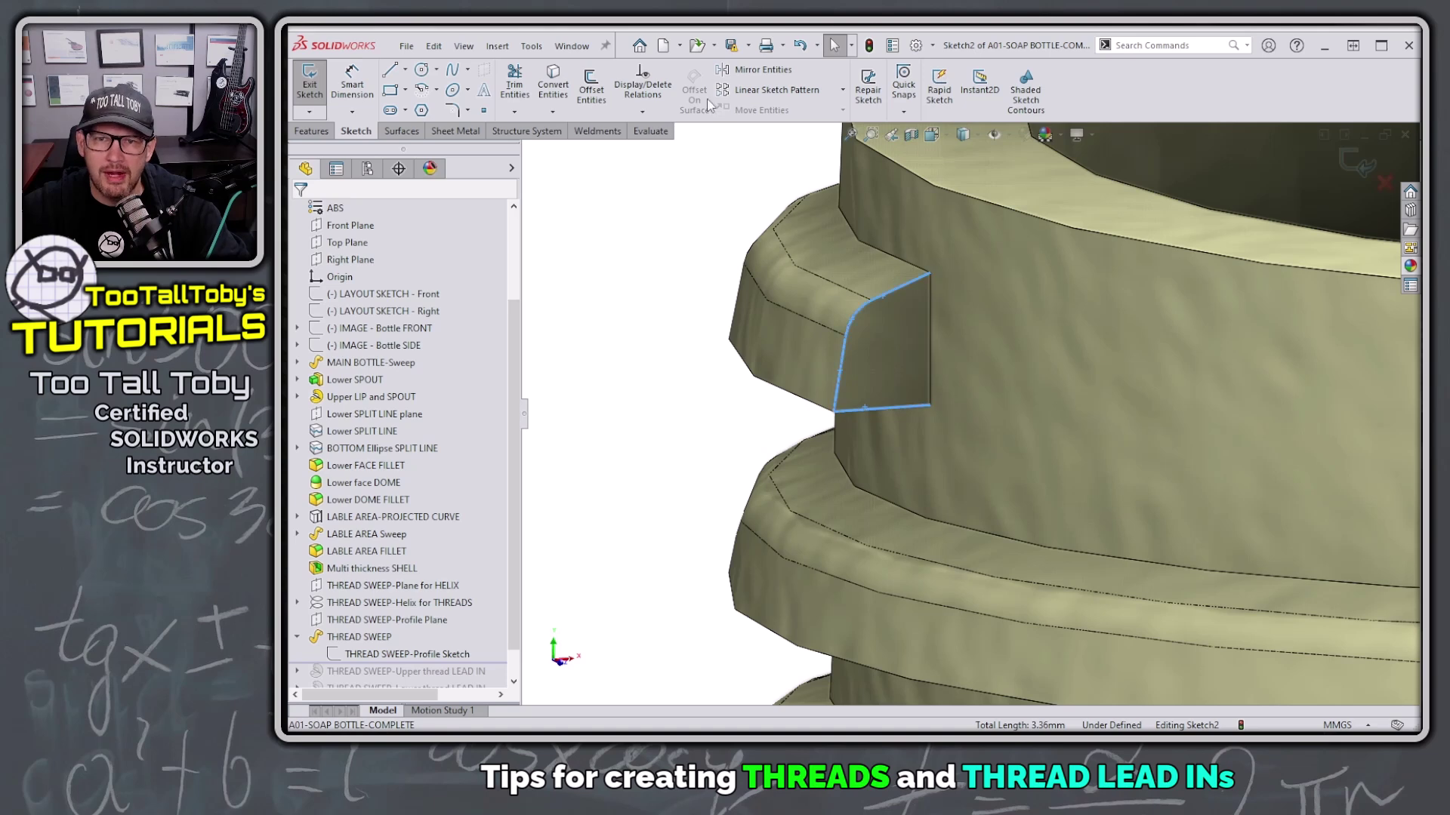
{"action": "left_click", "coordinate": [553, 85]}
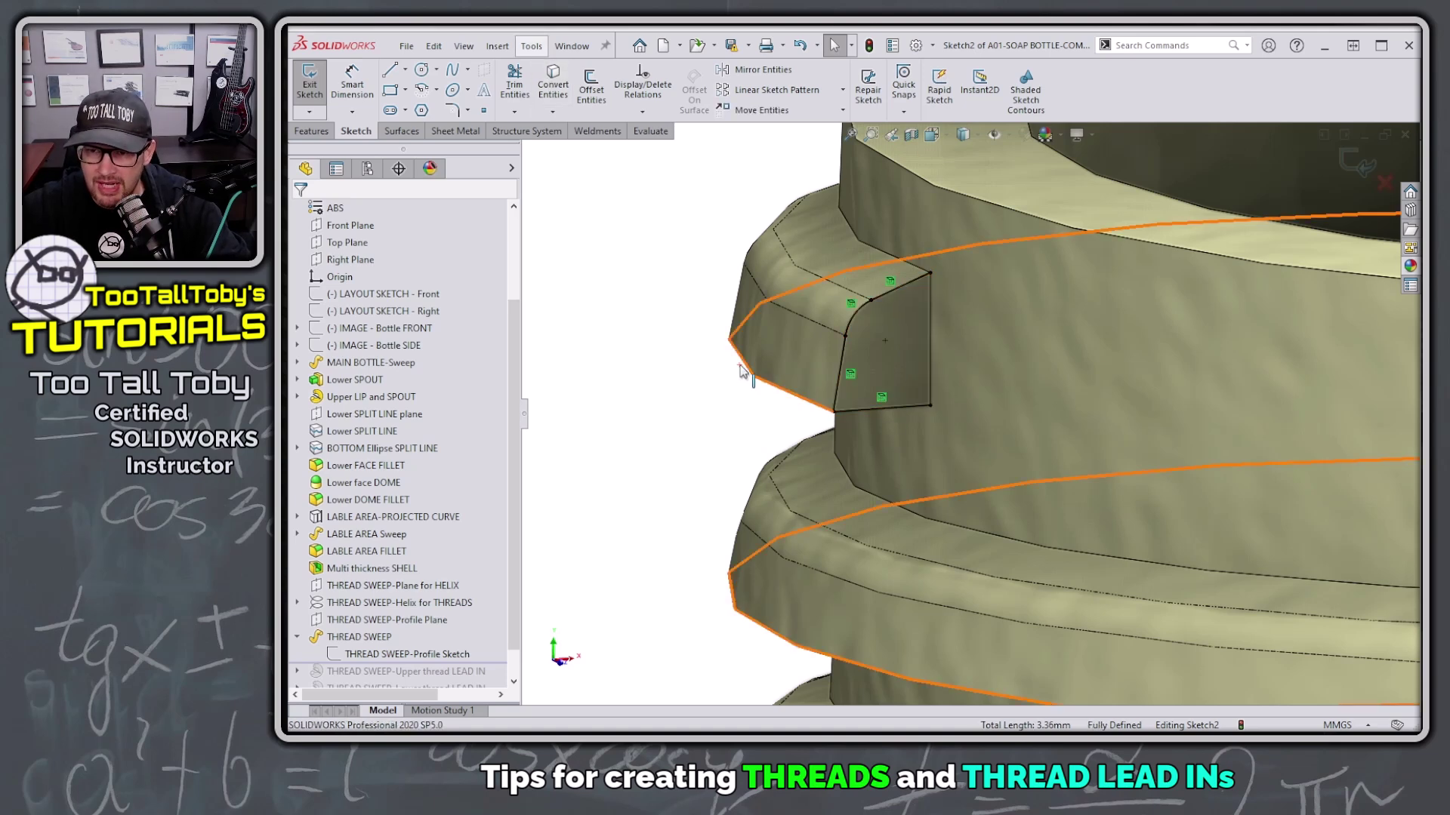
Close the converted profile with a straight line along the neck, from the end of the sloping top to the end of the base
{"action": "key", "text": "s"}
{"action": "left_click", "coordinate": [907, 319]}
{"action": "key", "text": "l"}
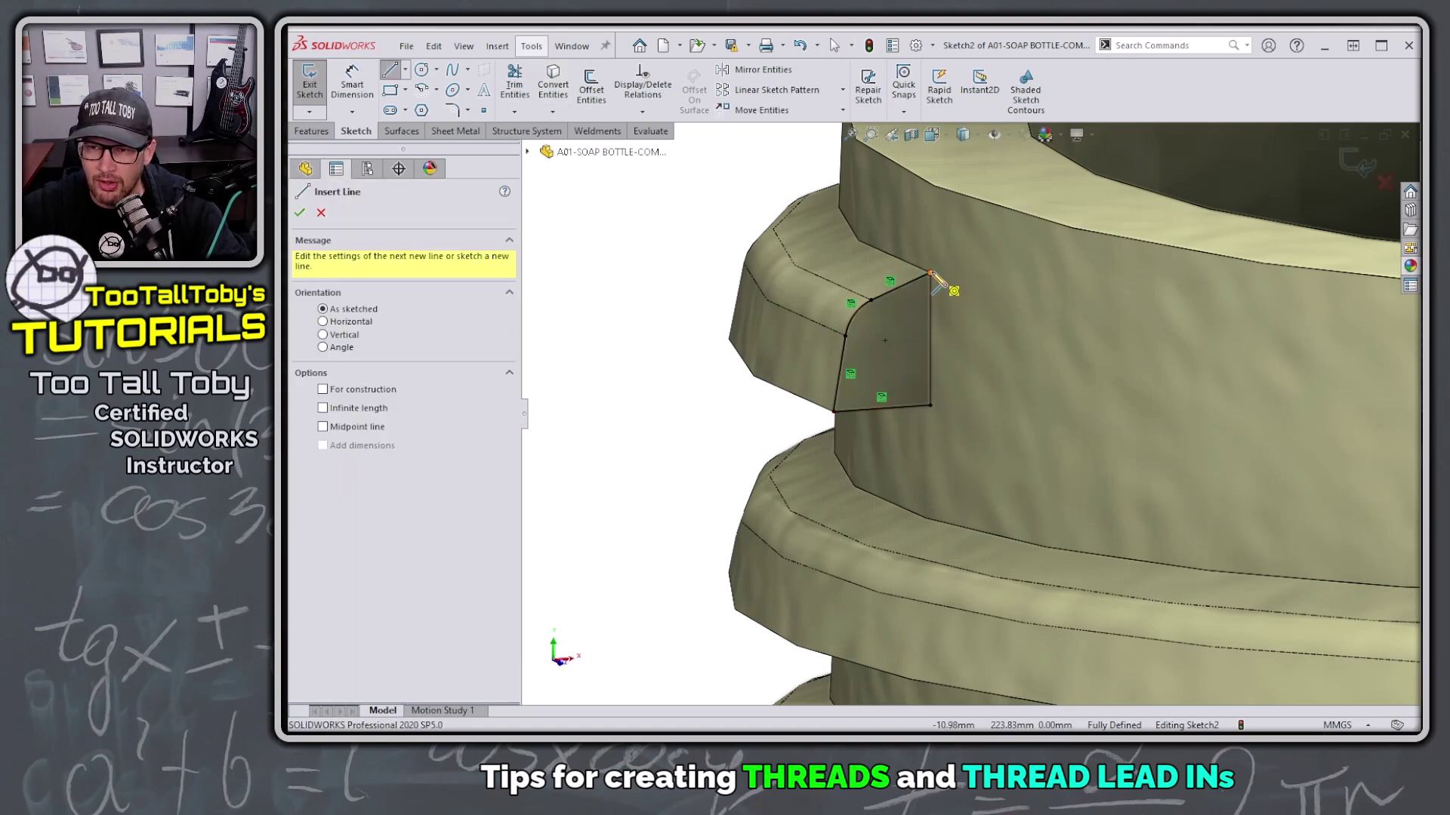
{"action": "left_click", "coordinate": [930, 273]}
{"action": "left_click", "coordinate": [931, 407]}
{"action": "key", "text": "Escape"}
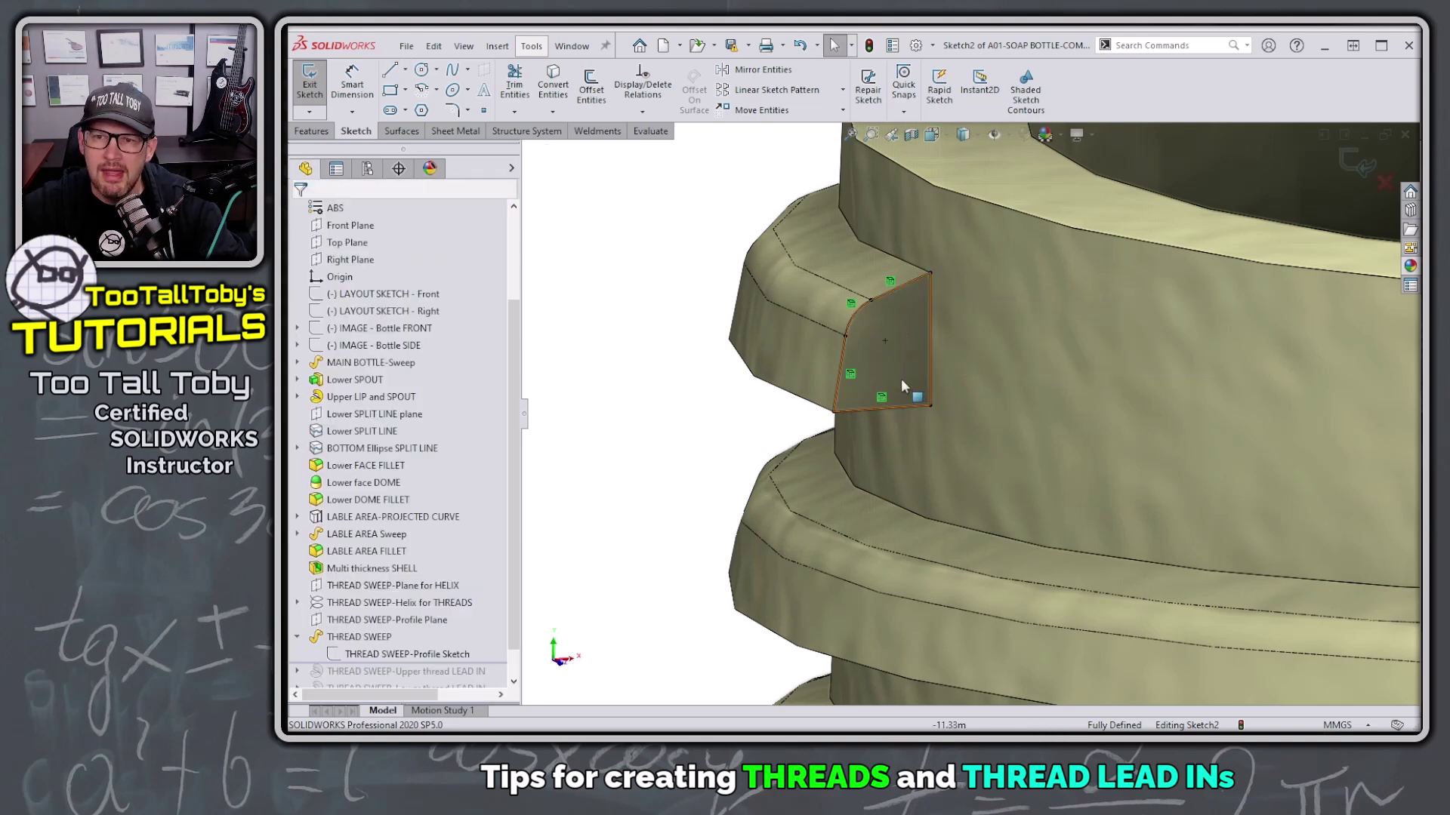
{"action": "left_click", "coordinate": [931, 315]}
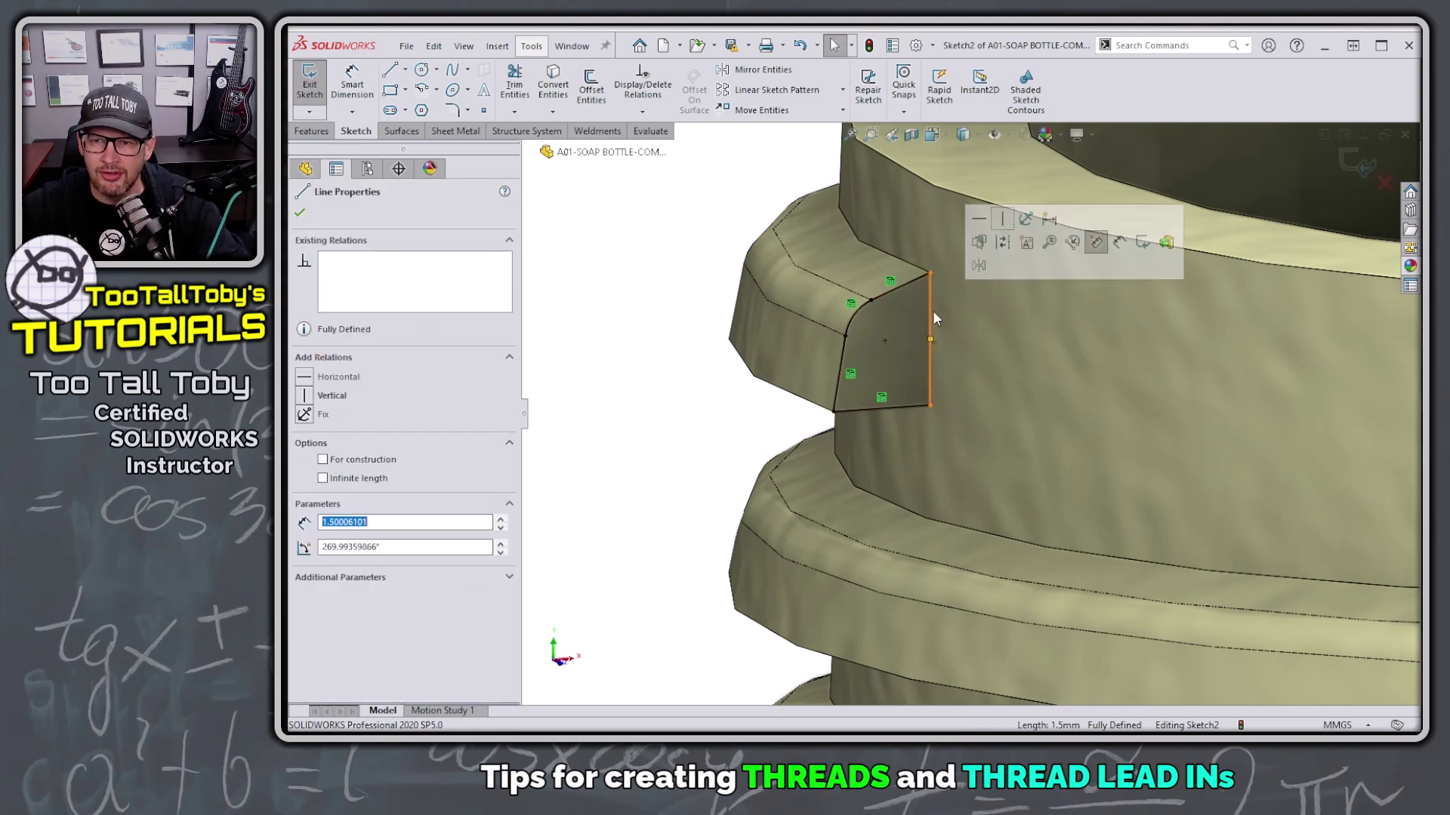
{"action": "left_click", "coordinate": [640, 303]}
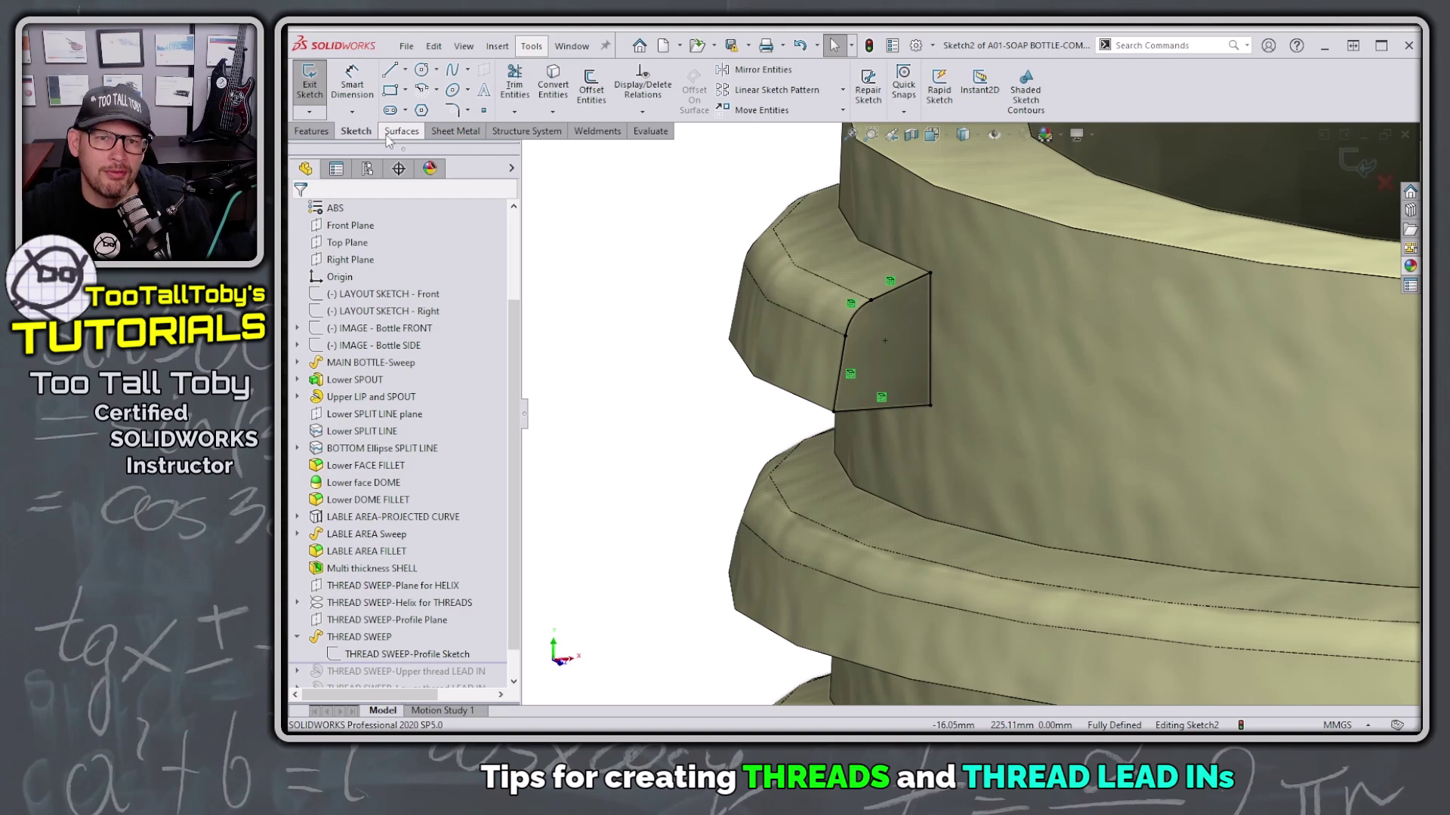
Revolve the closed profile 130 degrees about its line along the neck, with the direction reversed and the result merged
{"action": "left_click", "coordinate": [312, 131]}
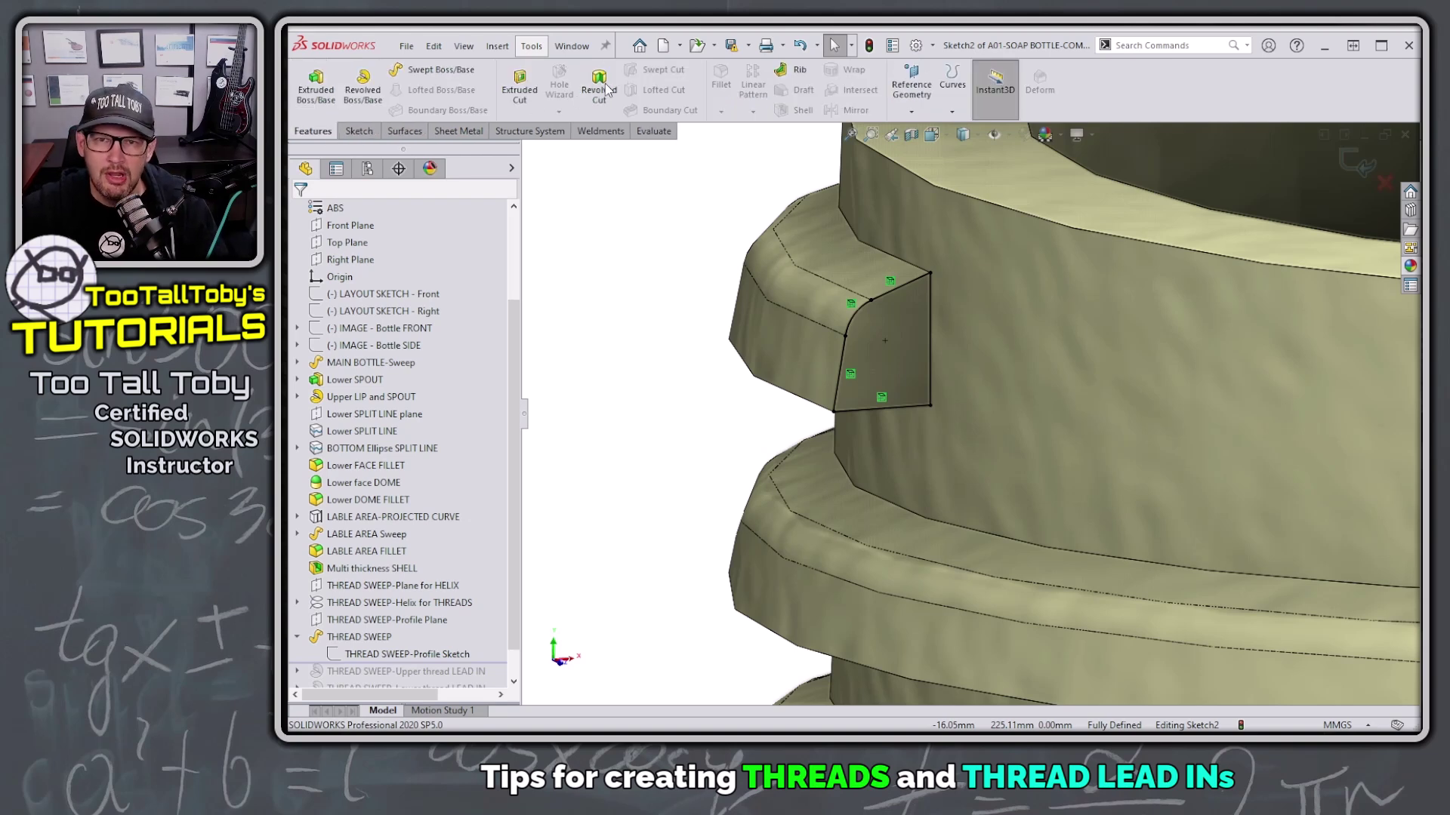
{"action": "left_click", "coordinate": [364, 86]}
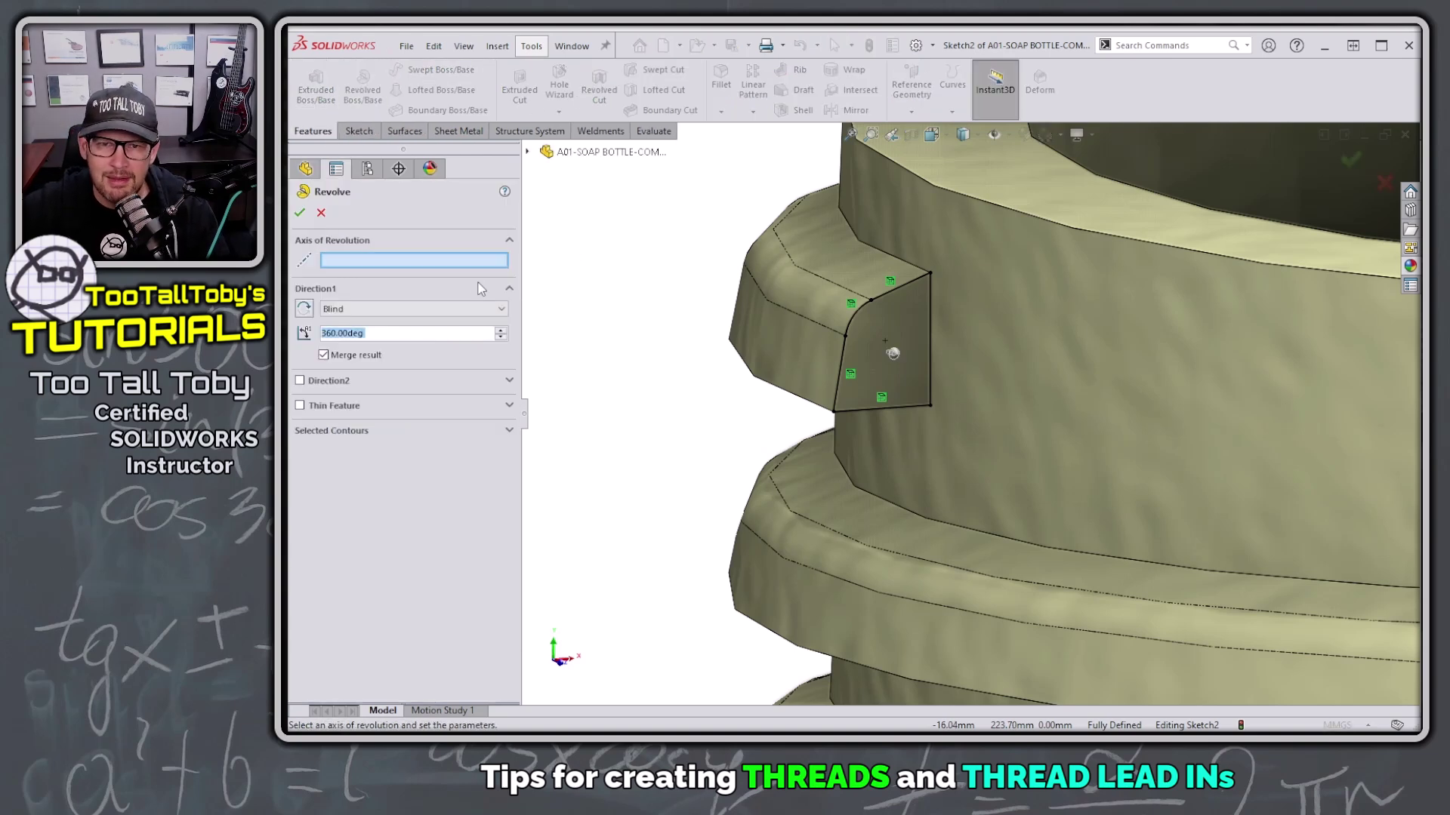
{"action": "left_click", "coordinate": [932, 329]}
{"action": "middle_click_drag", "start_coordinate": [950, 398], "coordinate": [906, 332]}
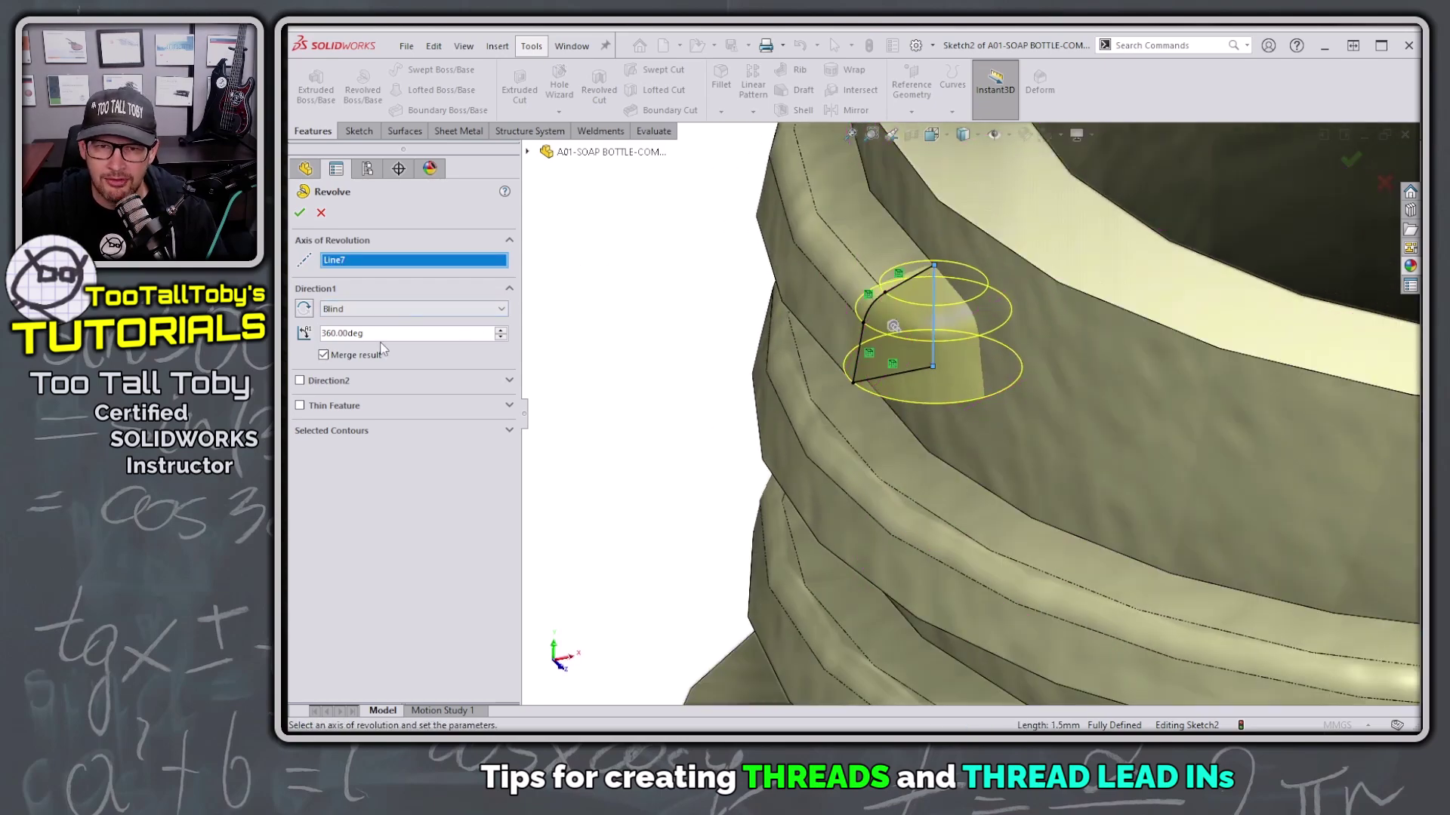
{"action": "type", "text": "130"}
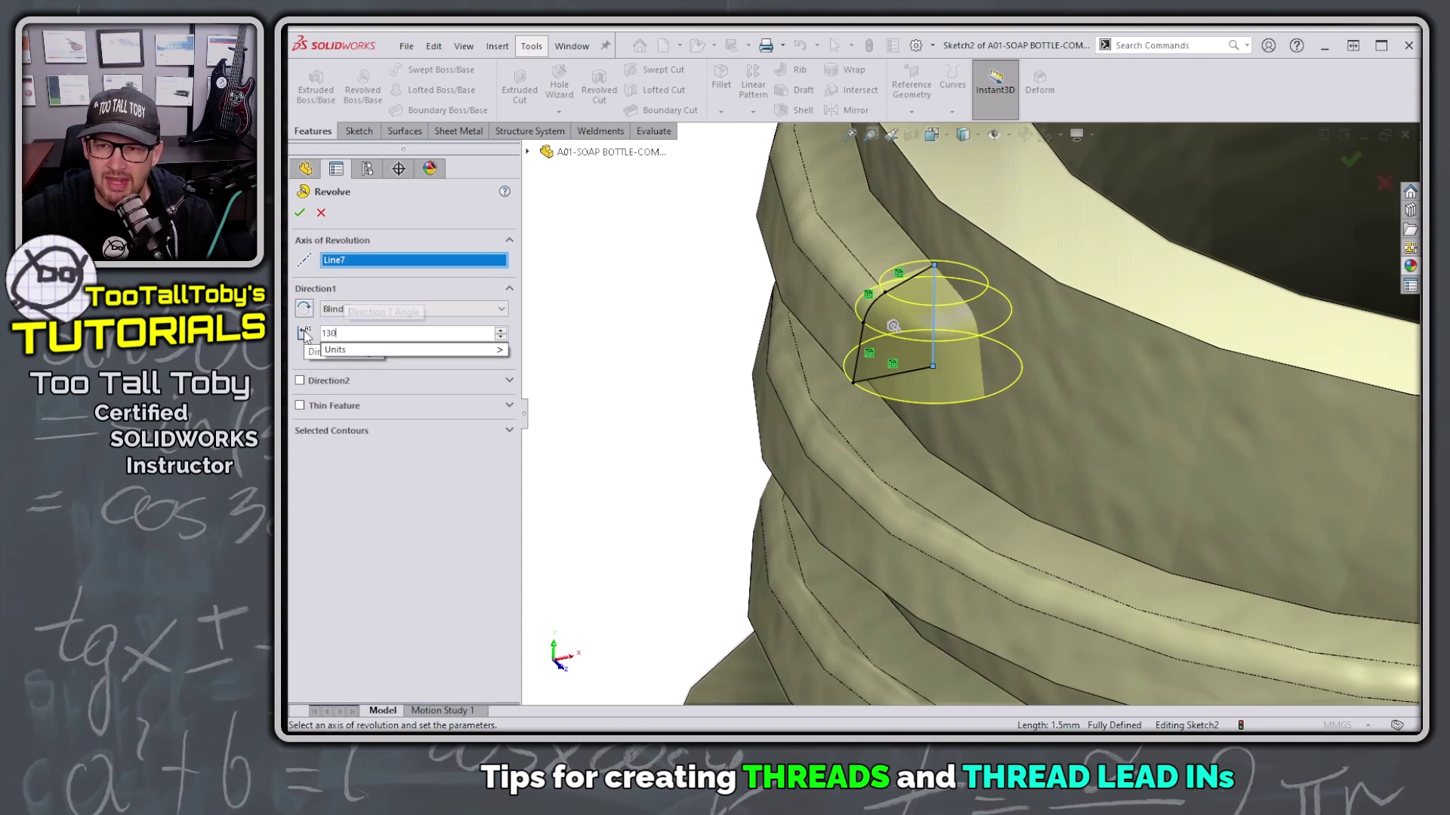
{"action": "key", "text": "Return"}
{"action": "left_click", "coordinate": [302, 312]}
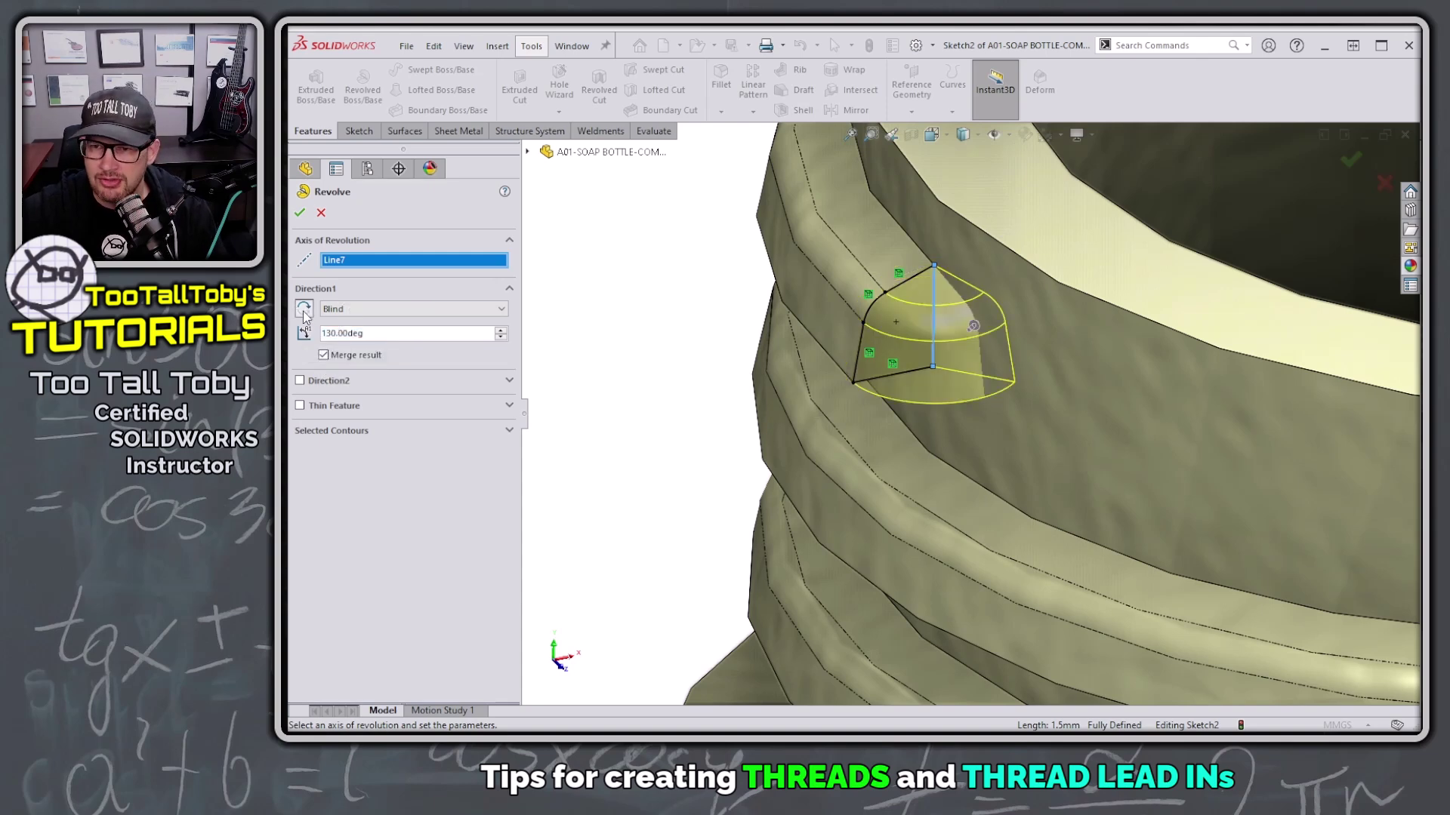
{"action": "left_click", "coordinate": [300, 214]}
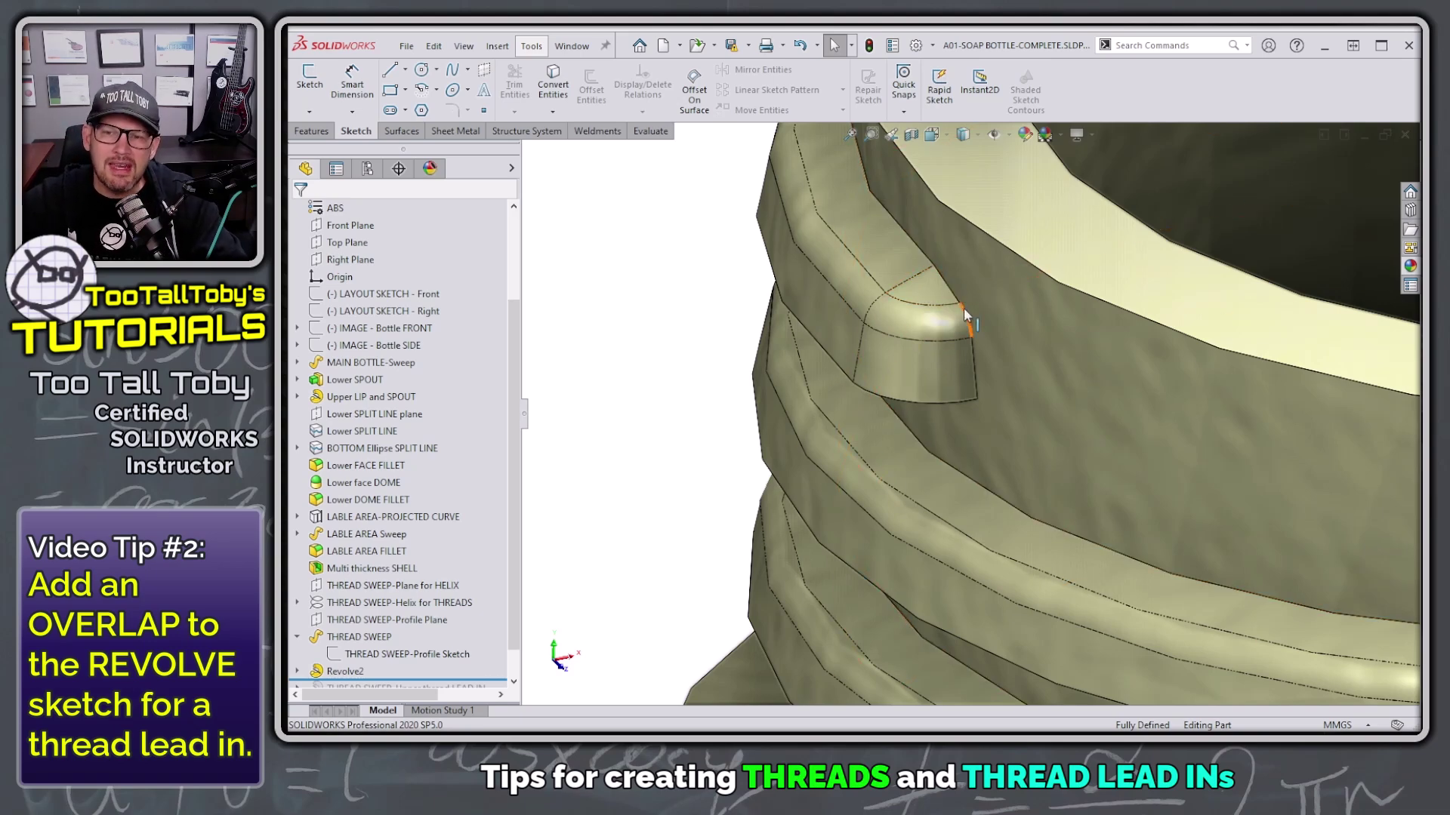
Mark up the thread's imagined continuation beyond the revolved lead-in with red freehand lines on the enlarged view
{"action": "mouse_move", "coordinate": [947, 383]}
{"action": "middle_mouse_down"}
{"action": "mouse_move", "coordinate": [1015, 388]}
{"action": "mouse_move", "coordinate": [952, 393]}
{"action": "middle_mouse_up"}
{"action": "left_click", "coordinate": [945, 396]}
{"action": "left_click", "coordinate": [666, 330]}
{"action": "key", "text": "ctrl+1"}
{"action": "left_click", "coordinate": [1077, 428]}
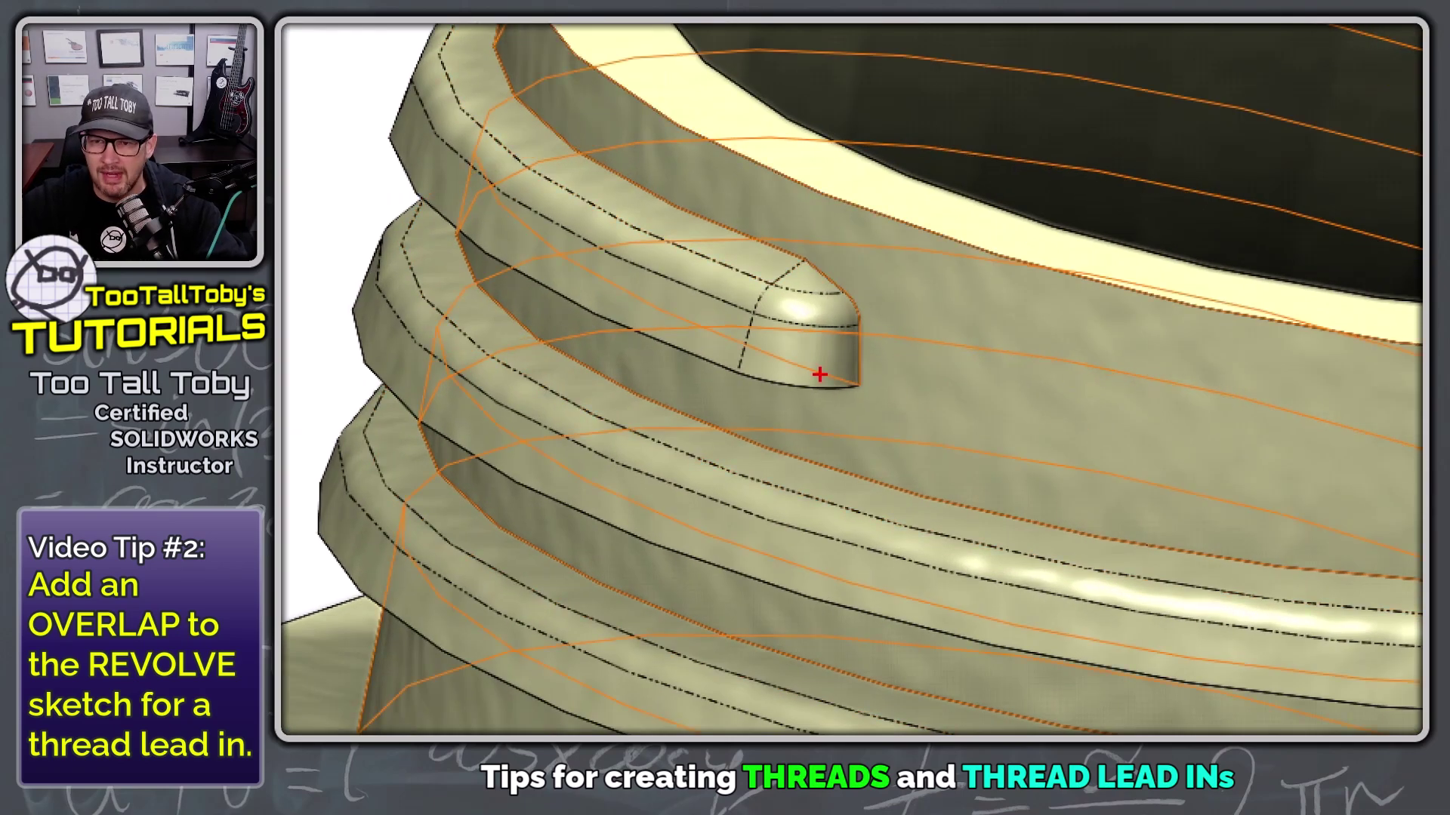
{"action": "left_click_drag", "start_coordinate": [843, 394], "coordinate": [1104, 428]}
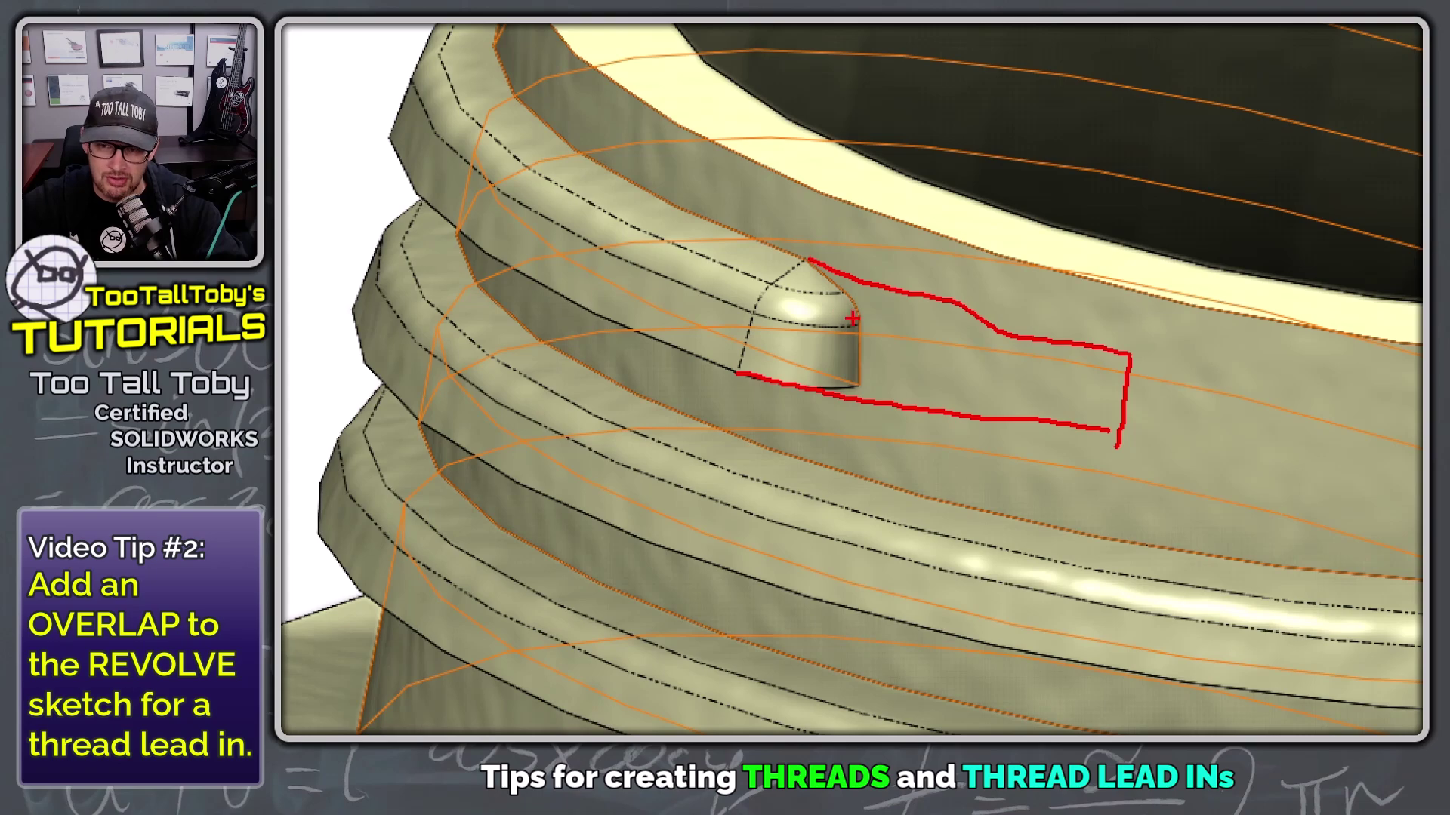
{"action": "left_click_drag", "start_coordinate": [866, 351], "coordinate": [972, 390]}
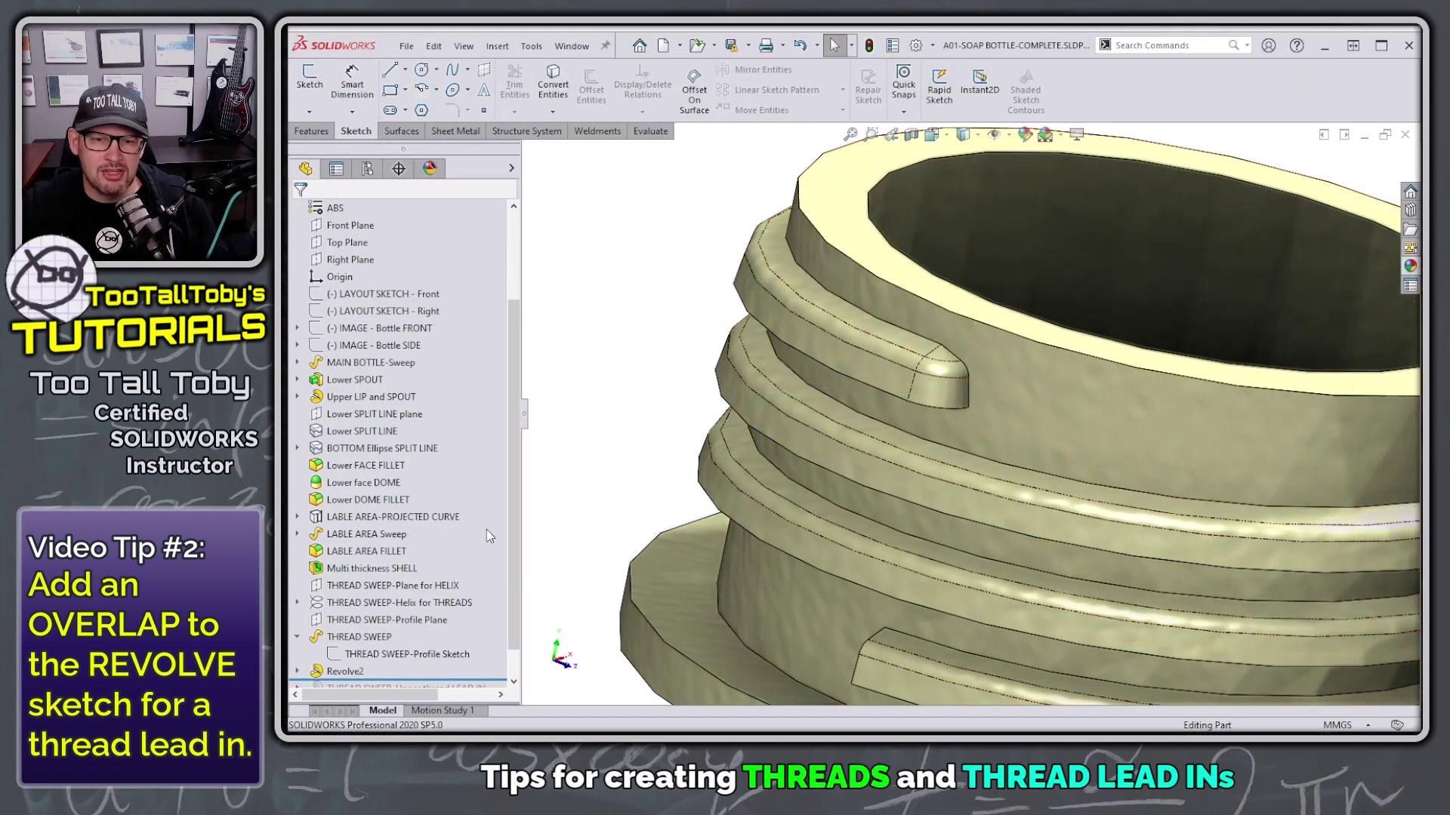
Open the lead-in revolve's profile sketch for editing, viewed square to its plane
{"action": "left_click", "coordinate": [296, 671]}
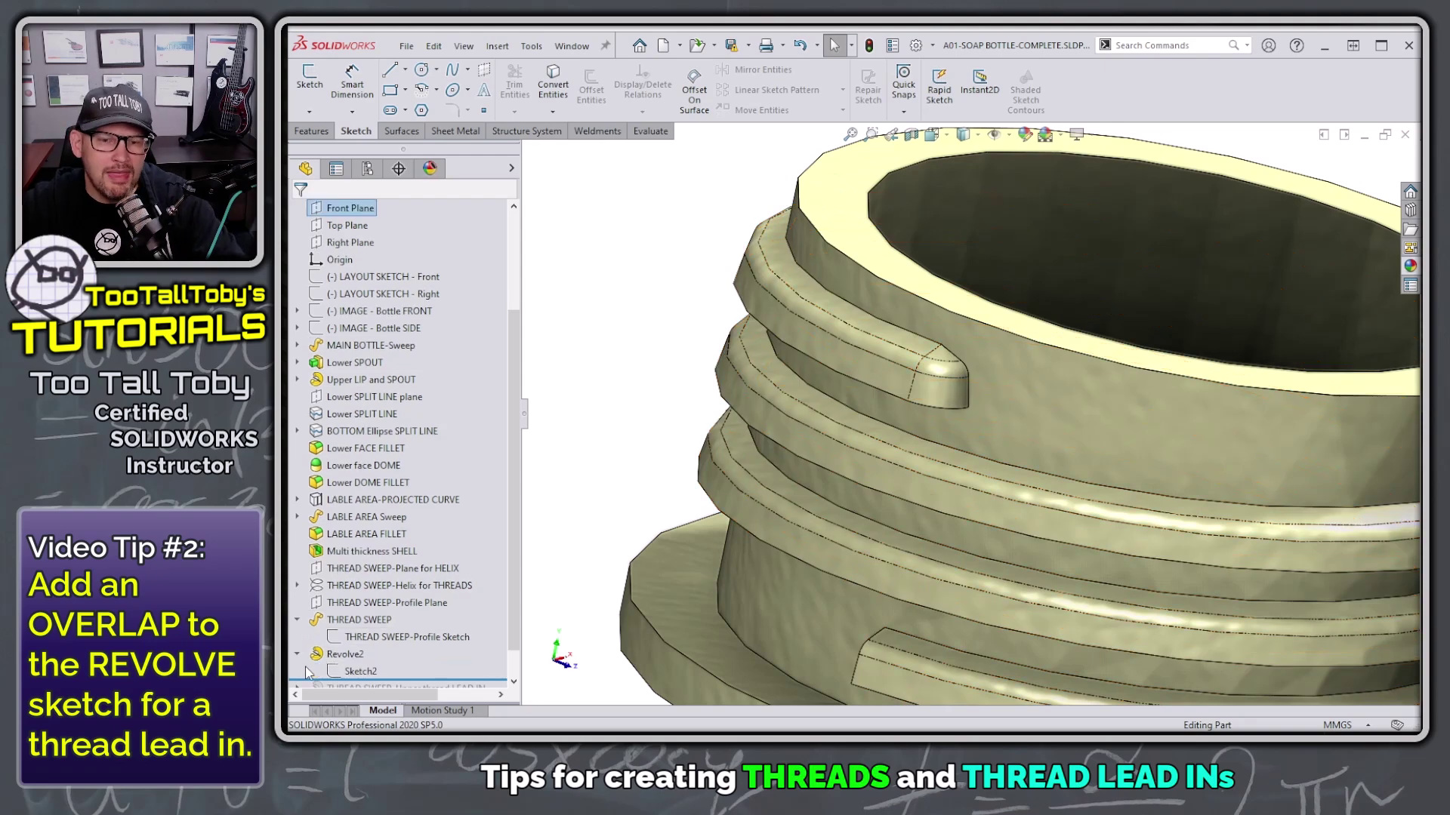
{"action": "left_click", "coordinate": [351, 671]}
{"action": "left_click", "coordinate": [384, 604]}
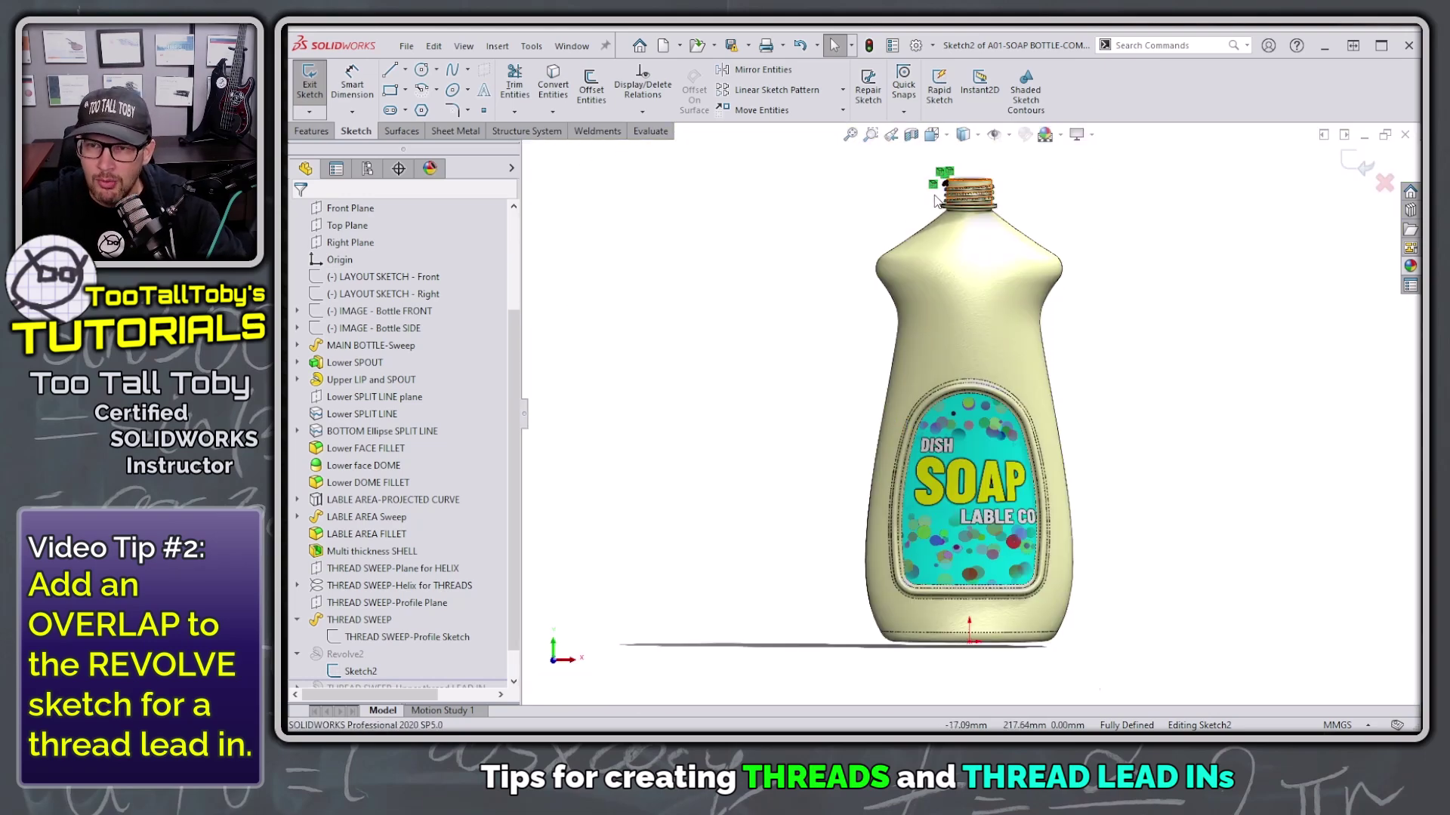
{"action": "scroll", "coordinate": [954, 159], "scroll_direction": "down", "scroll_amount": 11}
{"action": "scroll", "coordinate": [882, 332], "scroll_direction": "up", "scroll_amount": 5}
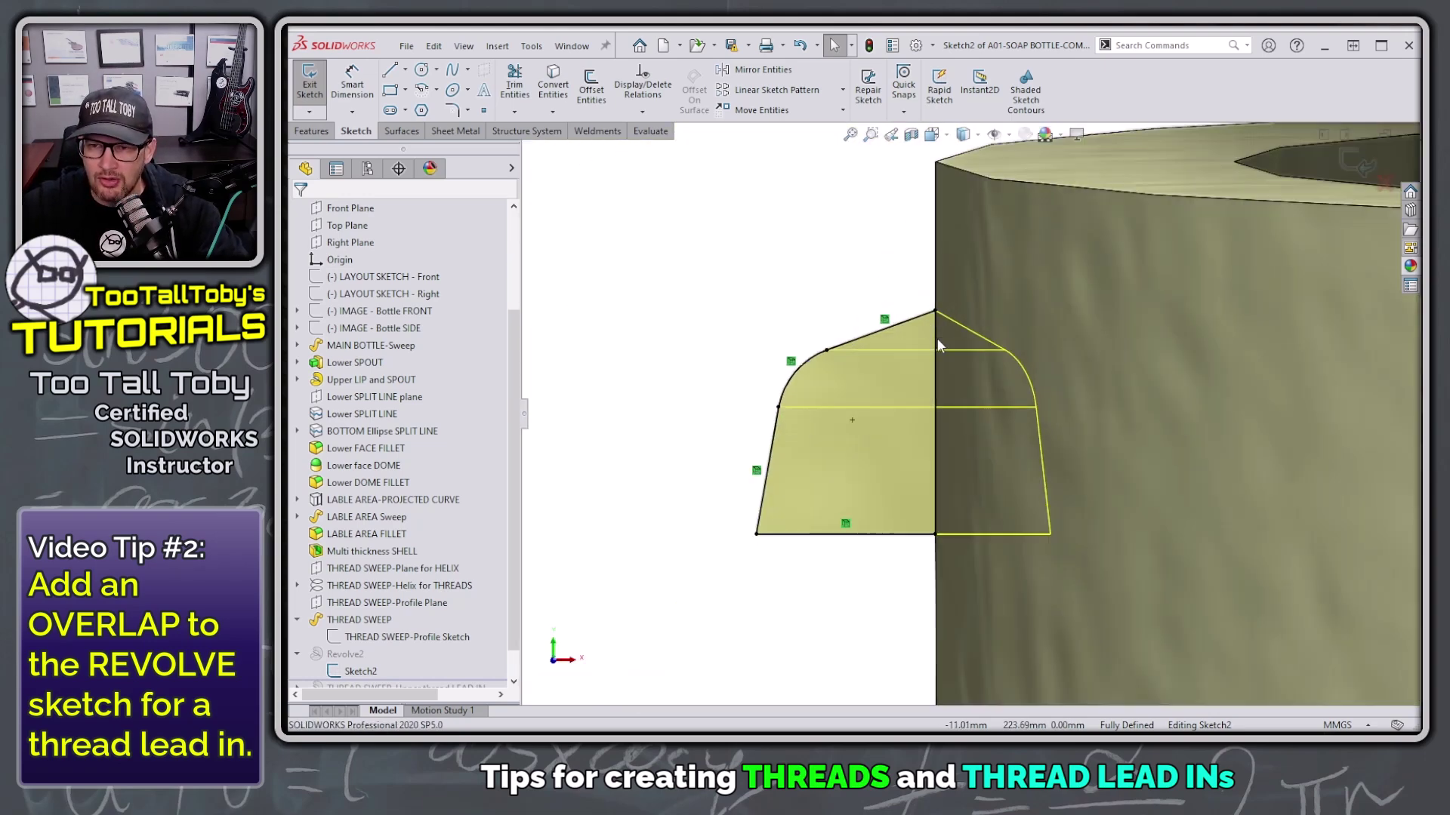
Sketch a line about 2.1 mm long inside the neck wall, spanning past the profile's top and base, parallel to the profile's closing line
{"action": "key", "text": "s"}
{"action": "left_click", "coordinate": [878, 284]}
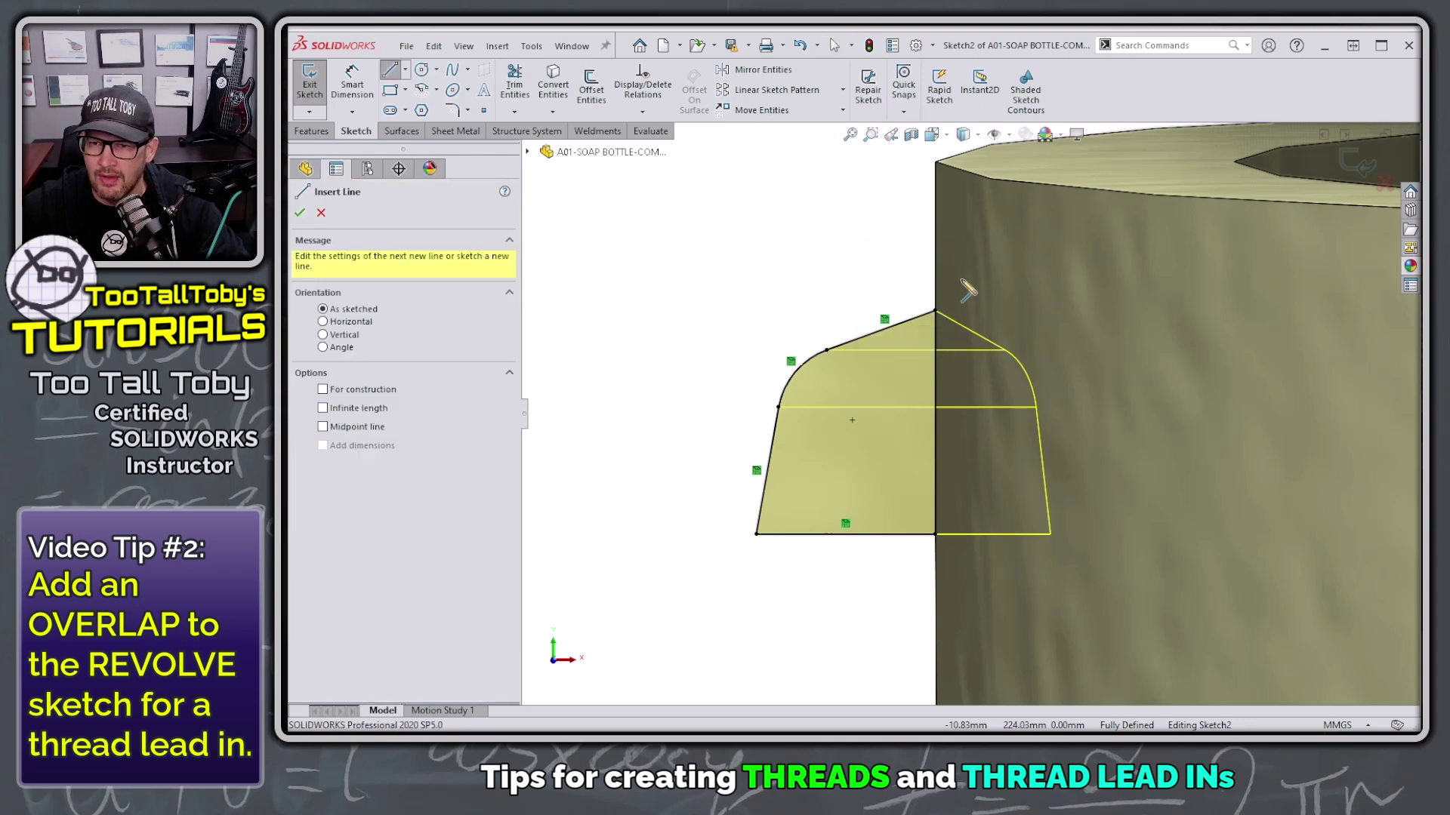
{"action": "left_click", "coordinate": [982, 273]}
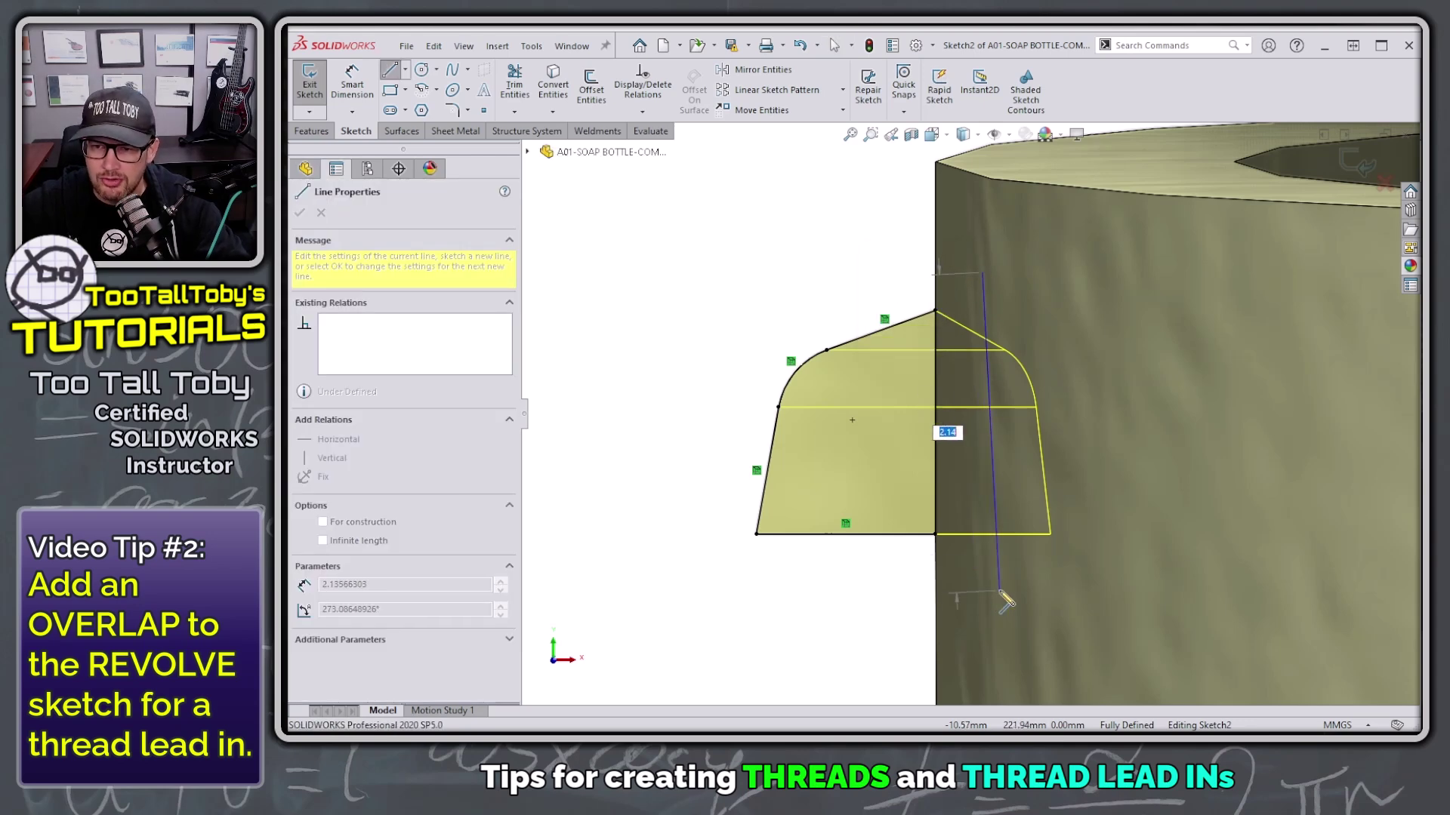
{"action": "left_click", "coordinate": [1005, 593]}
{"action": "key", "text": "Escape"}
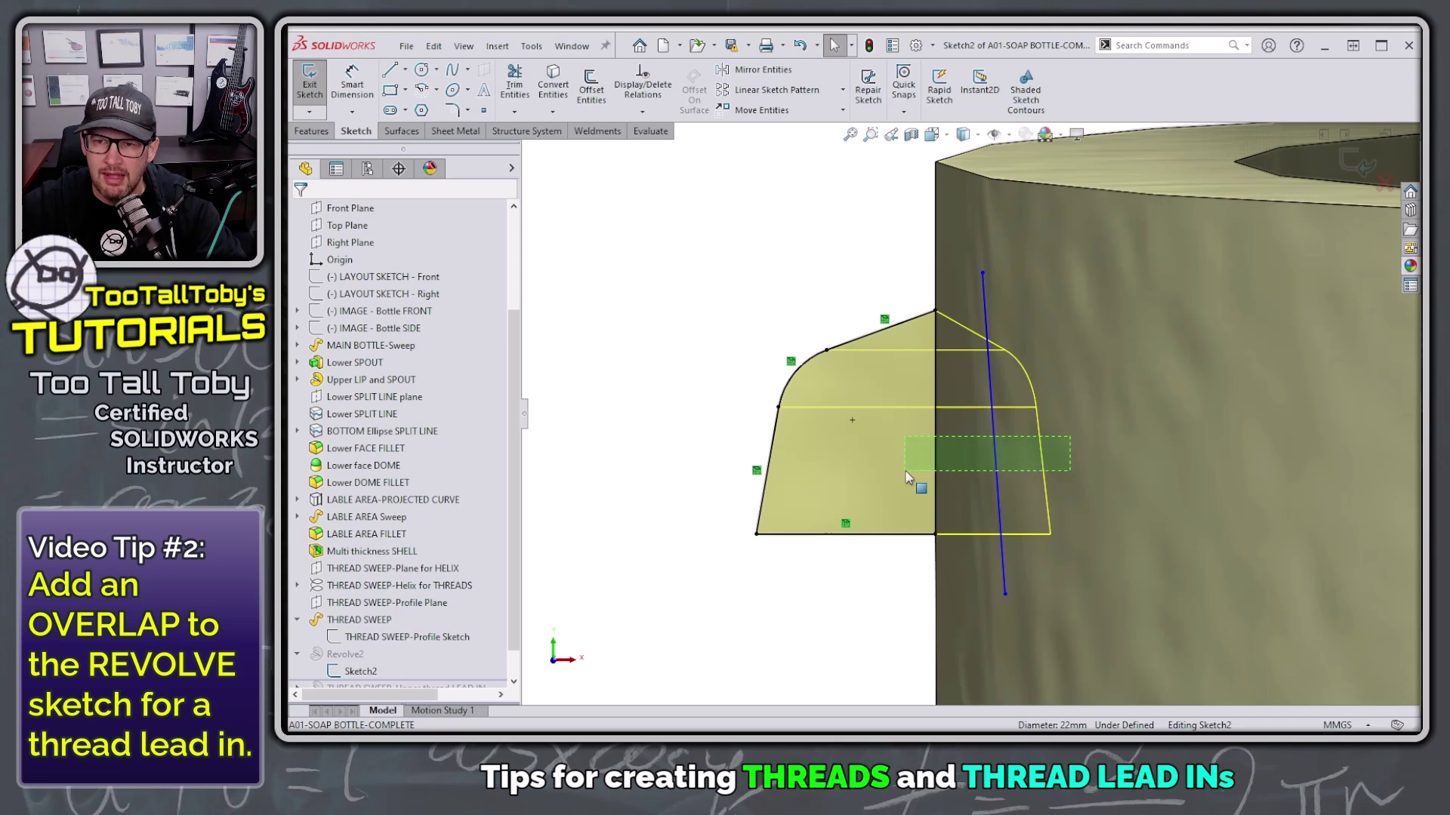
{"action": "left_click_drag", "start_coordinate": [908, 477], "coordinate": [911, 472]}
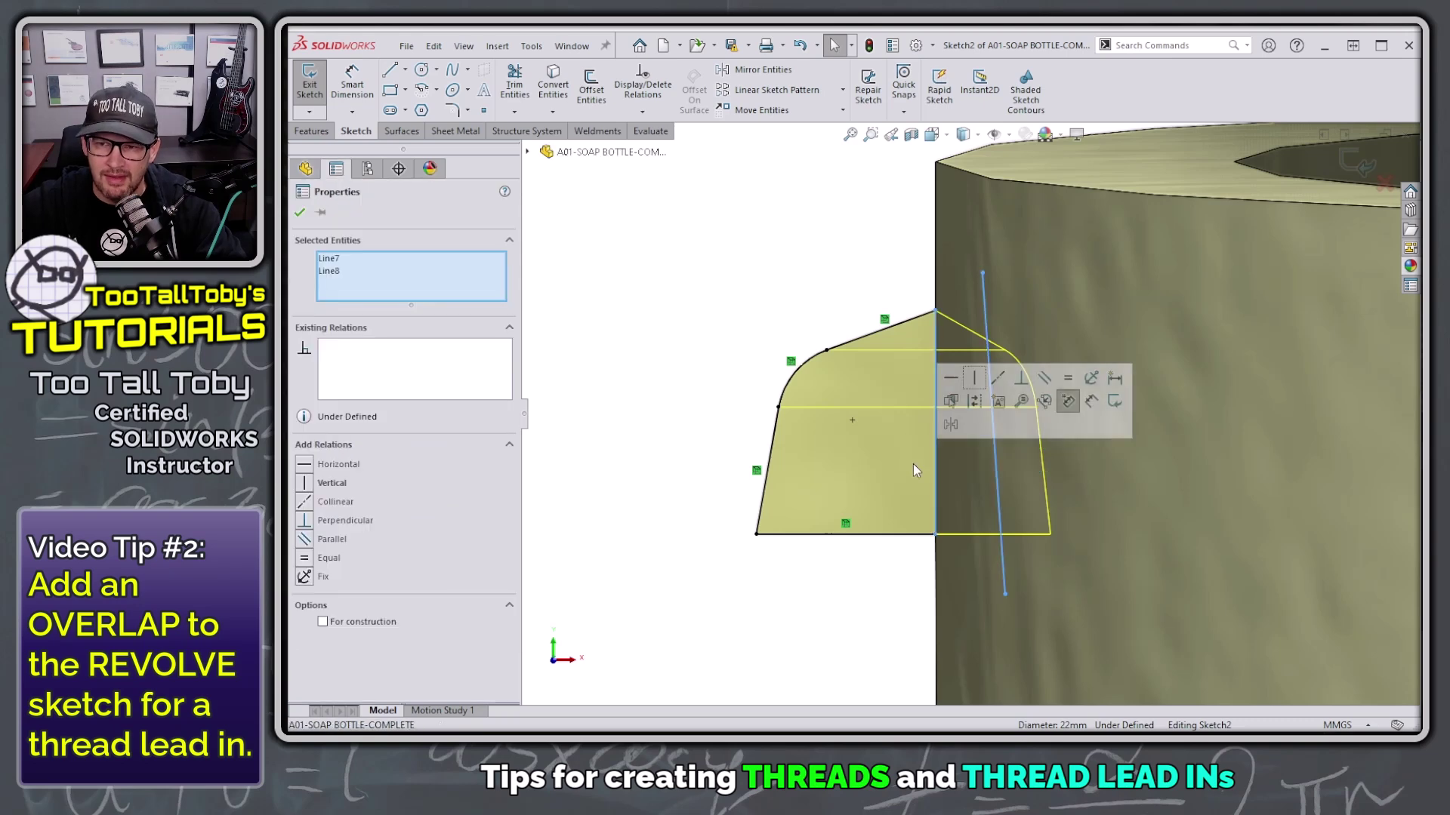
{"action": "left_click", "coordinate": [985, 377]}
{"action": "left_click", "coordinate": [846, 237]}
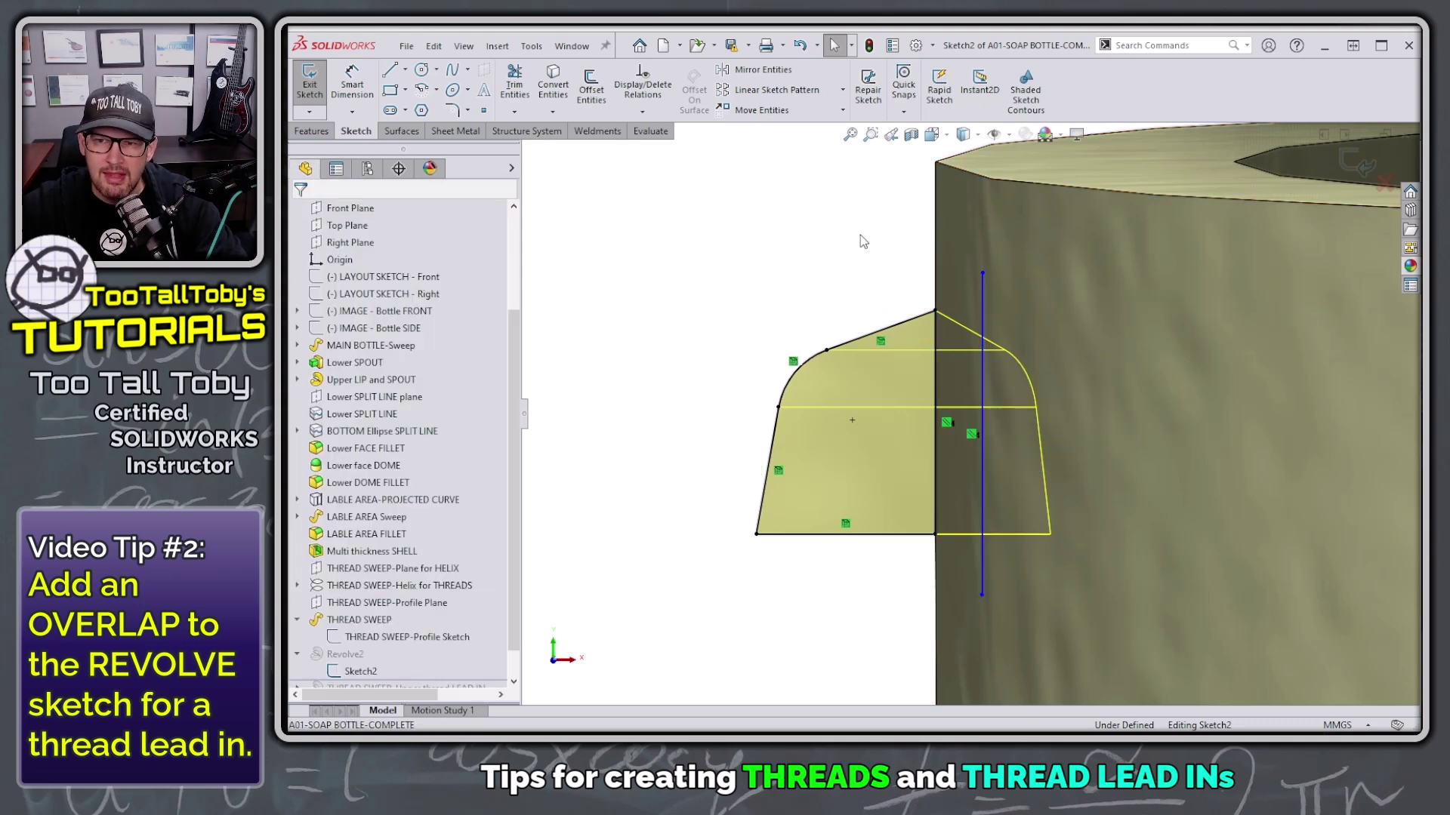
Turn the profile's old closing line into construction geometry and extend and trim its top and base lines to the new inner line
{"action": "left_click", "coordinate": [936, 389]}
{"action": "left_click", "coordinate": [812, 240]}
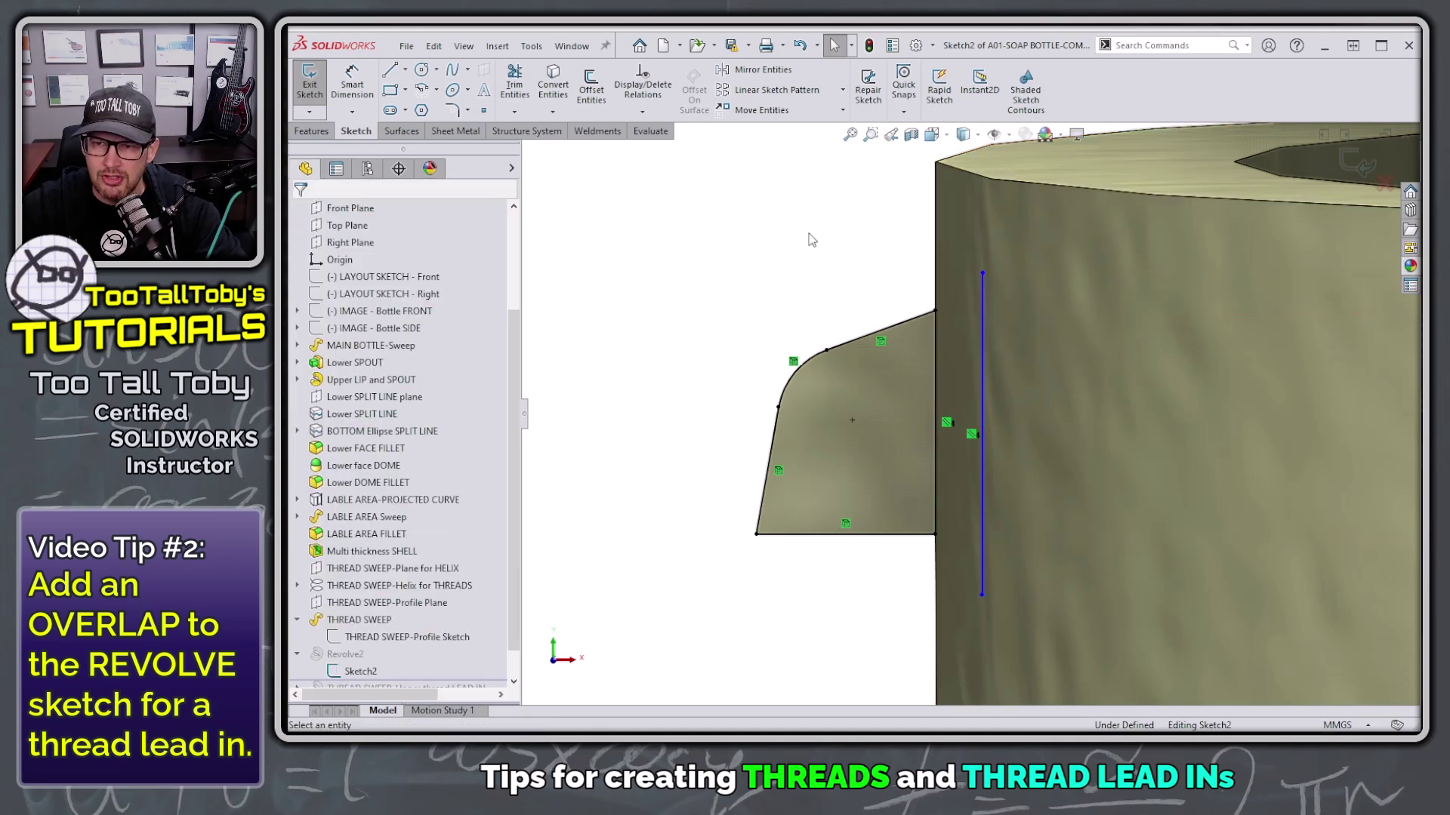
{"action": "key", "text": "s"}
{"action": "left_click", "coordinate": [855, 300]}
{"action": "left_click_drag", "start_coordinate": [970, 310], "coordinate": [982, 296]}
{"action": "mouse_move", "coordinate": [891, 541]}
{"action": "left_mouse_down"}
{"action": "mouse_move", "coordinate": [981, 546]}
{"action": "mouse_move", "coordinate": [967, 586]}
{"action": "mouse_move", "coordinate": [1013, 563]}
{"action": "mouse_move", "coordinate": [976, 568]}
{"action": "left_mouse_up"}
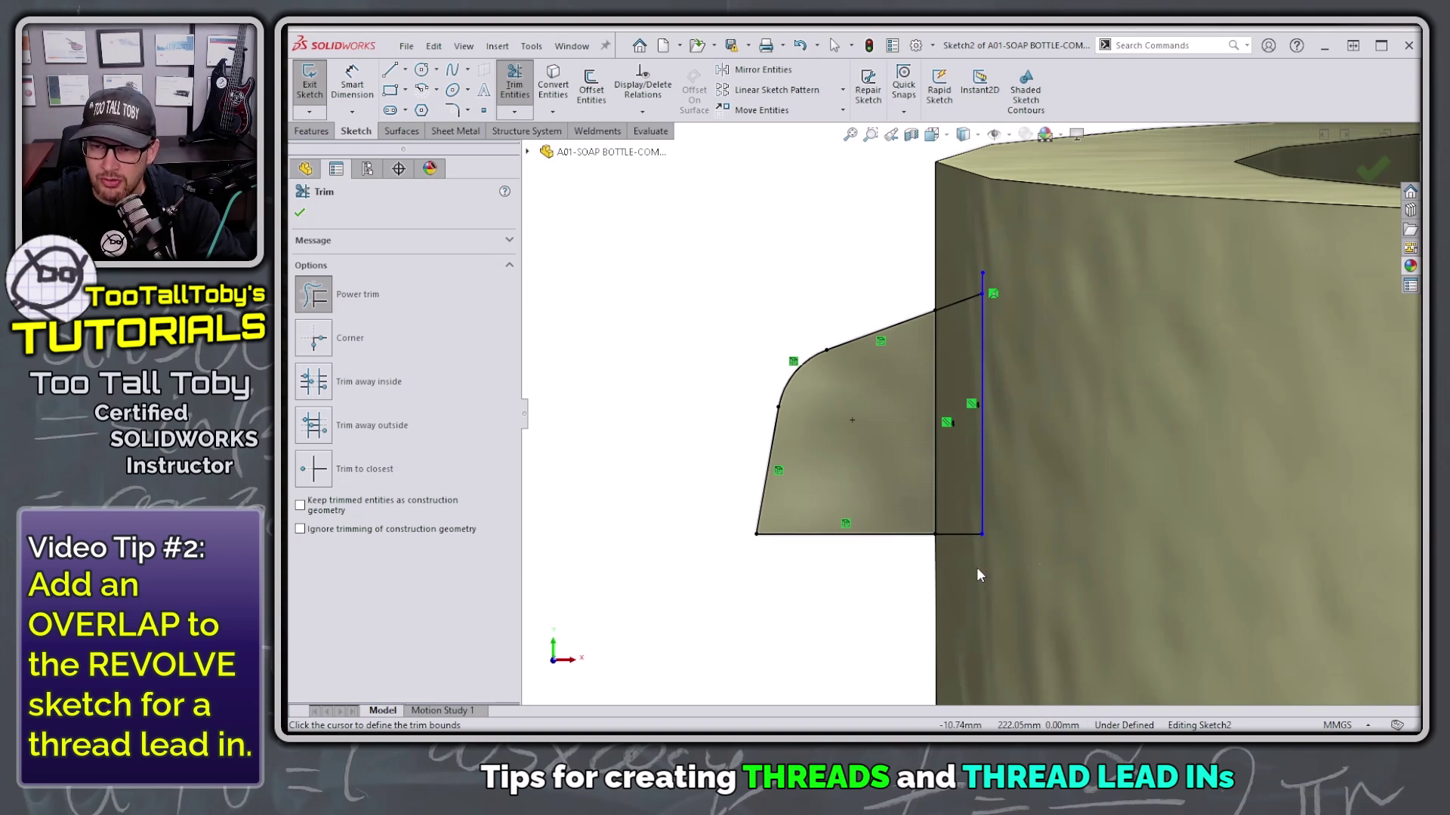
Dimension the overlap between the old closing line and the new inner line as 0.1 mm
{"action": "key", "text": "s"}
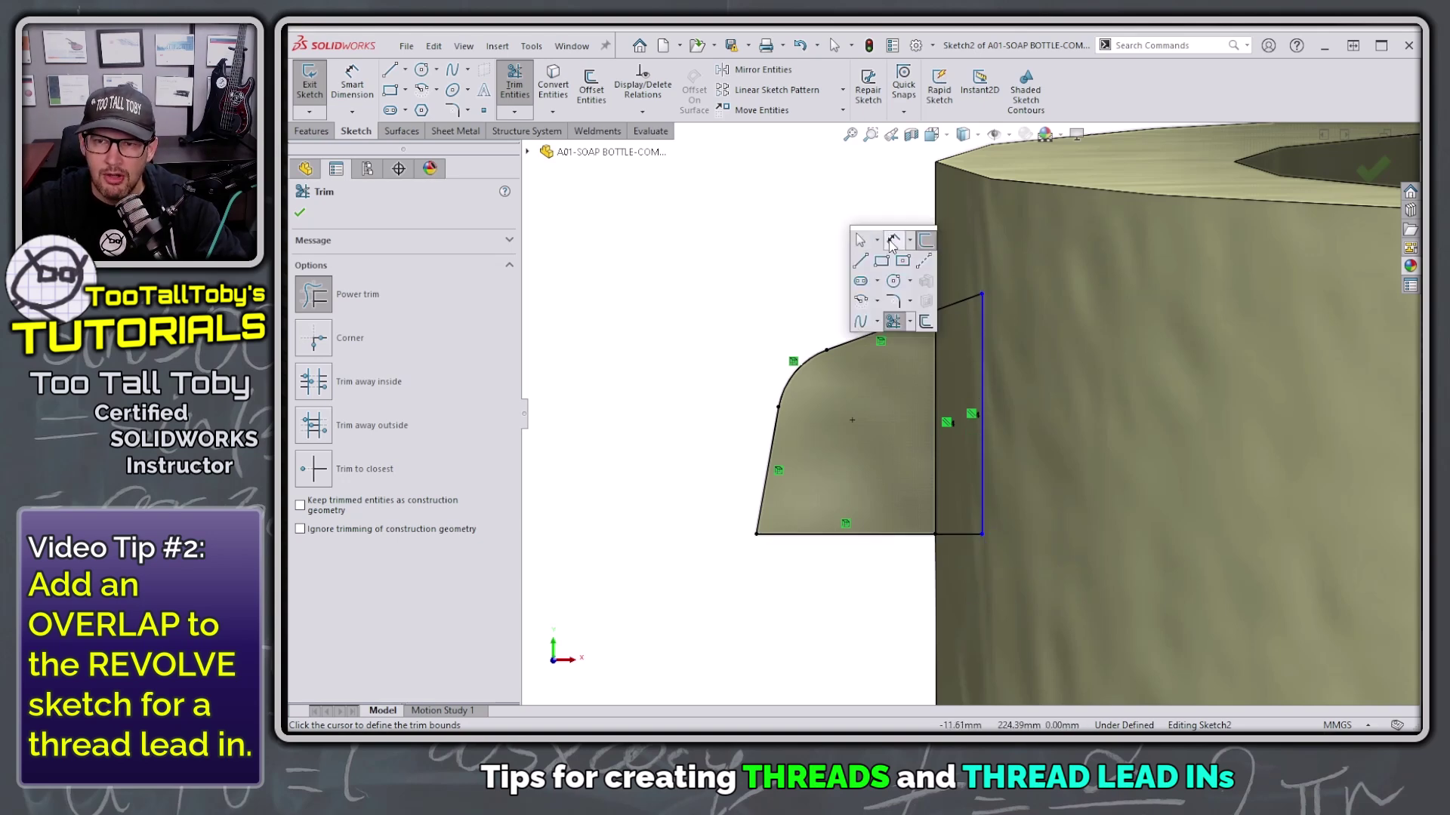
{"action": "left_click", "coordinate": [902, 252]}
{"action": "left_click", "coordinate": [934, 465]}
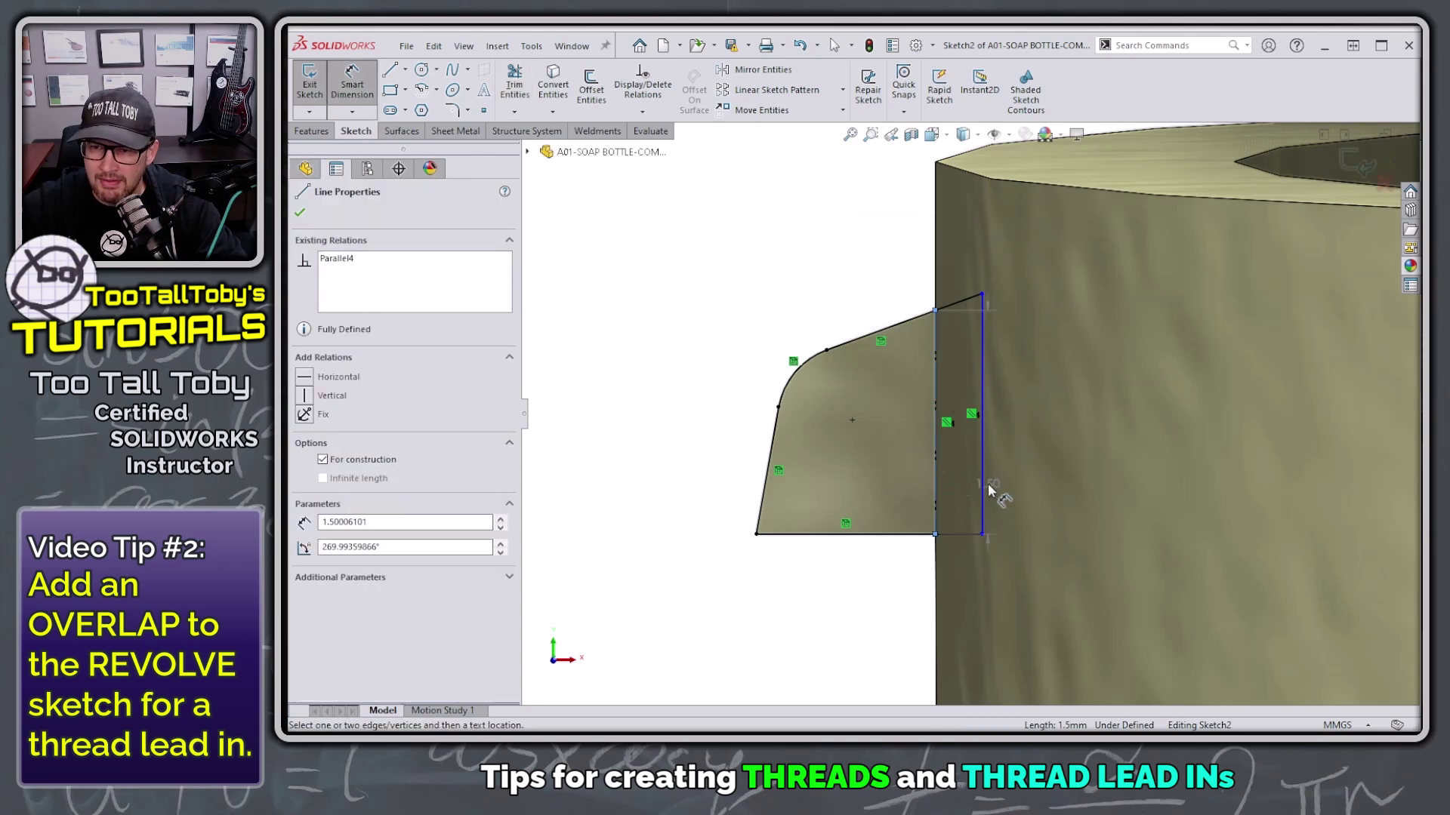
{"action": "left_click", "coordinate": [981, 487]}
{"action": "left_click", "coordinate": [1042, 586]}
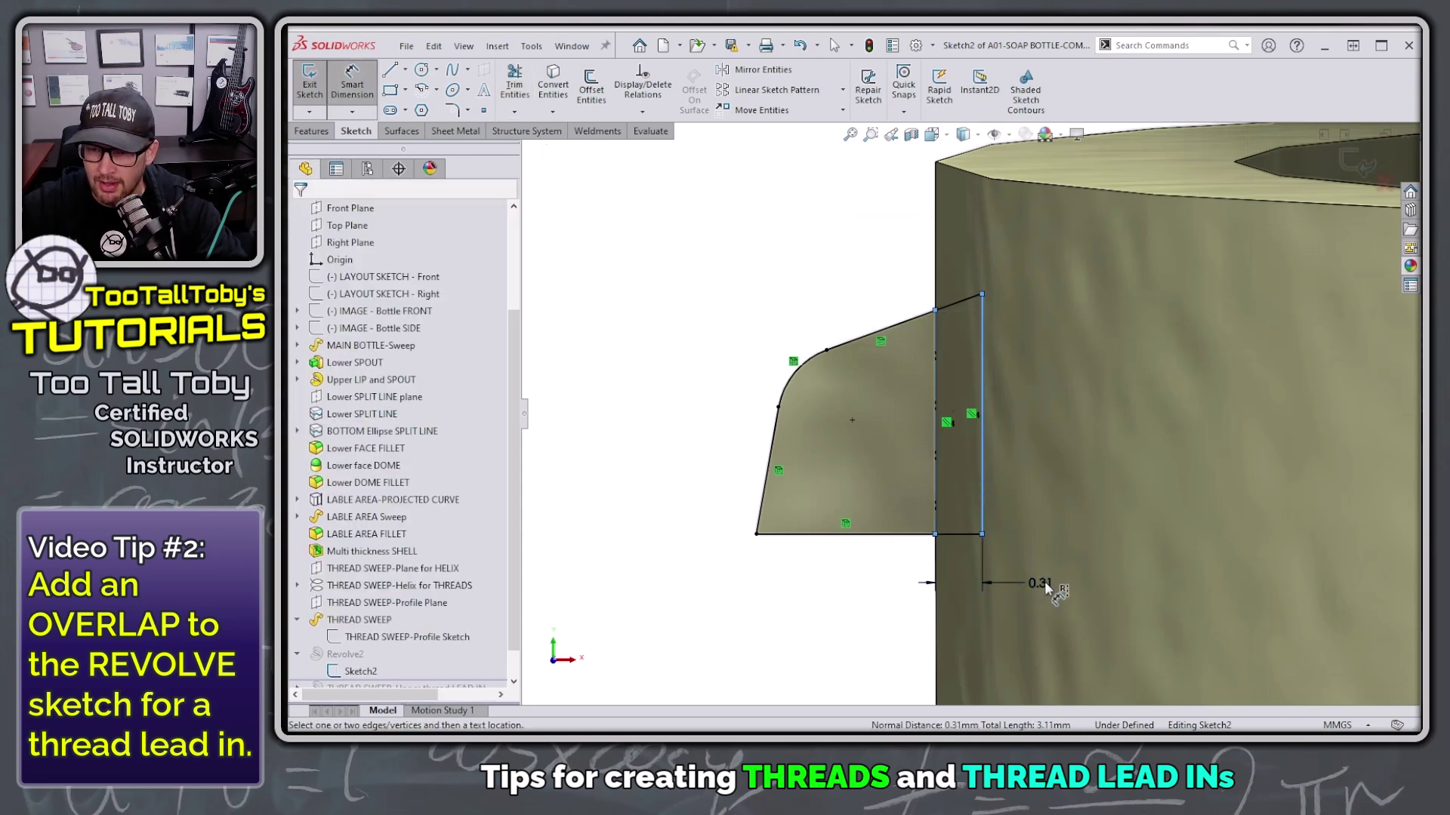
{"action": "type", "text": "0.1"}
{"action": "key", "text": "Return"}
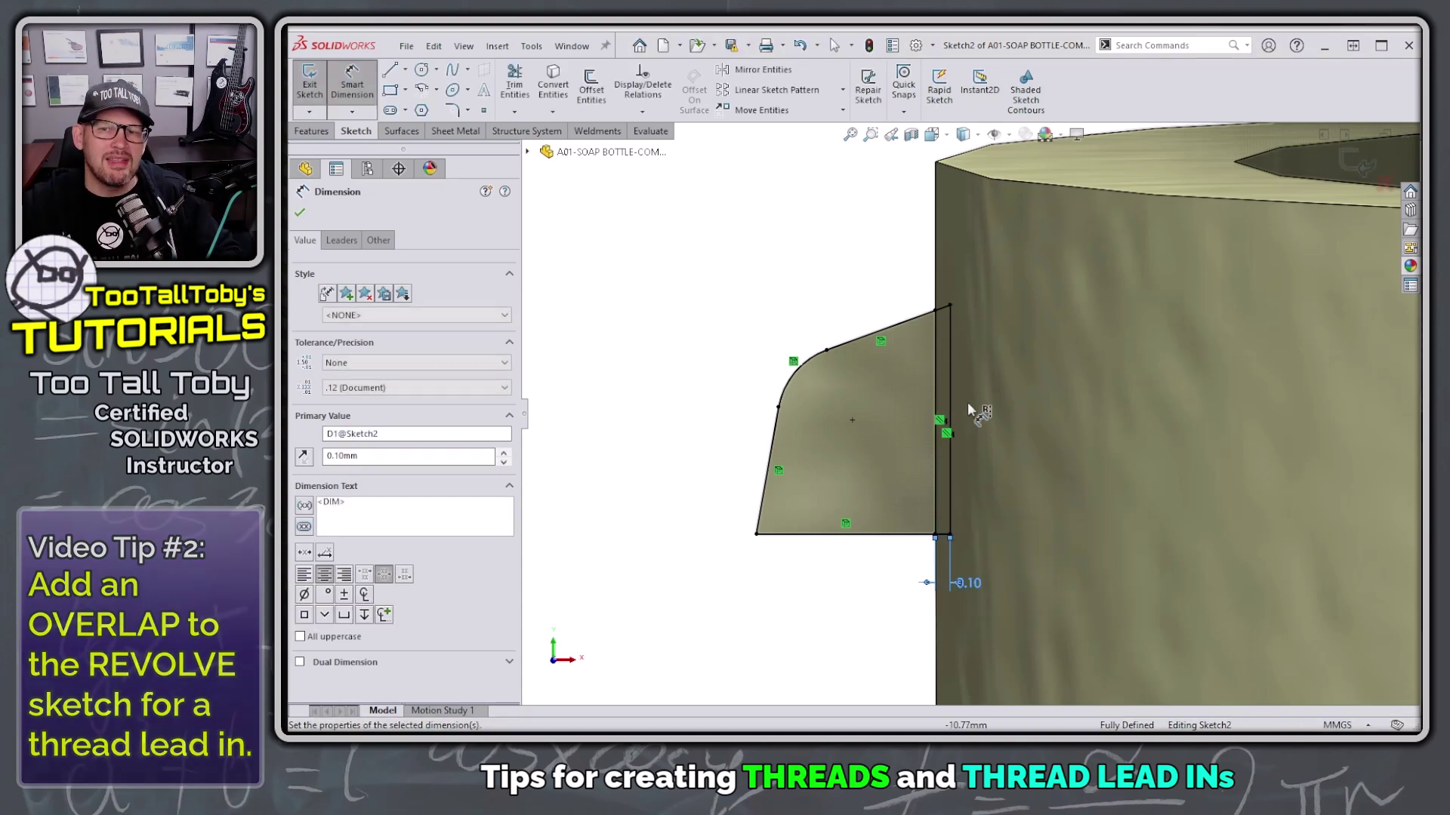
Sketch a slightly slanted centerline about 1.8 mm long further inside the neck, beside the thread profile
{"action": "scroll", "coordinate": [970, 404], "scroll_direction": "up", "scroll_amount": 3}
{"action": "scroll", "coordinate": [1089, 391], "scroll_direction": "down", "scroll_amount": 2}
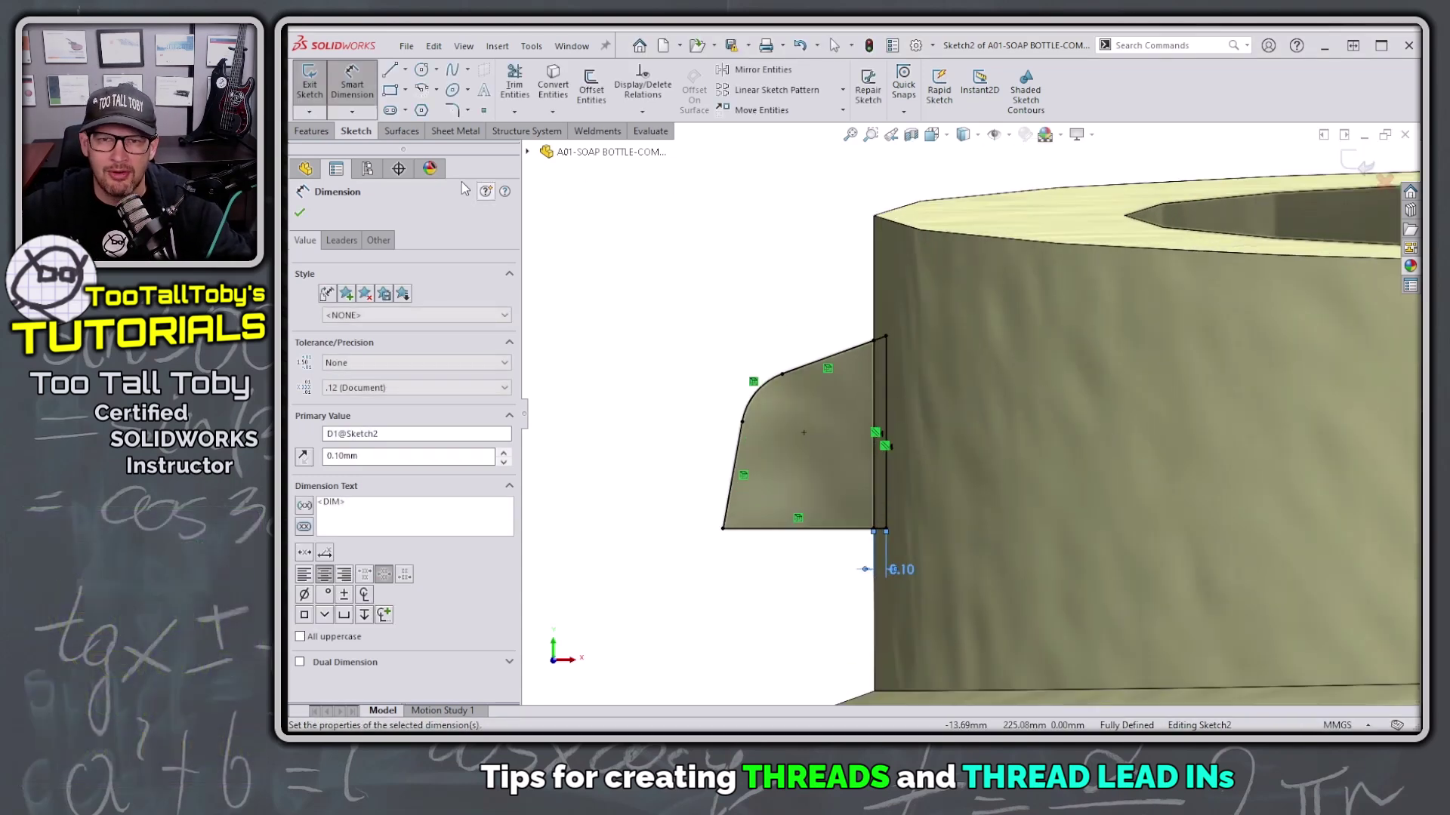
{"action": "key", "text": "s"}
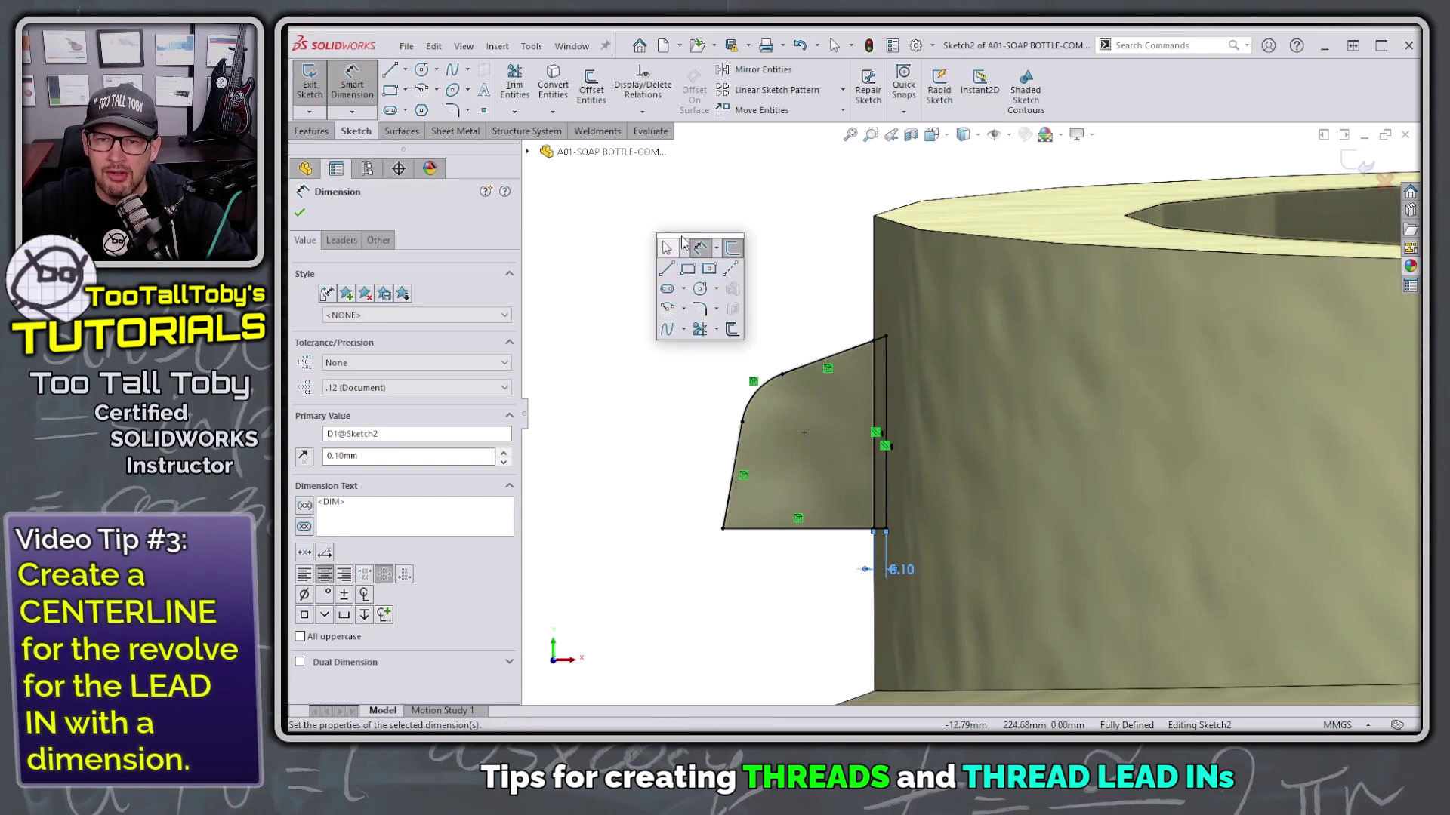
{"action": "left_click", "coordinate": [730, 248]}
{"action": "left_click", "coordinate": [1136, 400]}
{"action": "left_click", "coordinate": [1126, 330]}
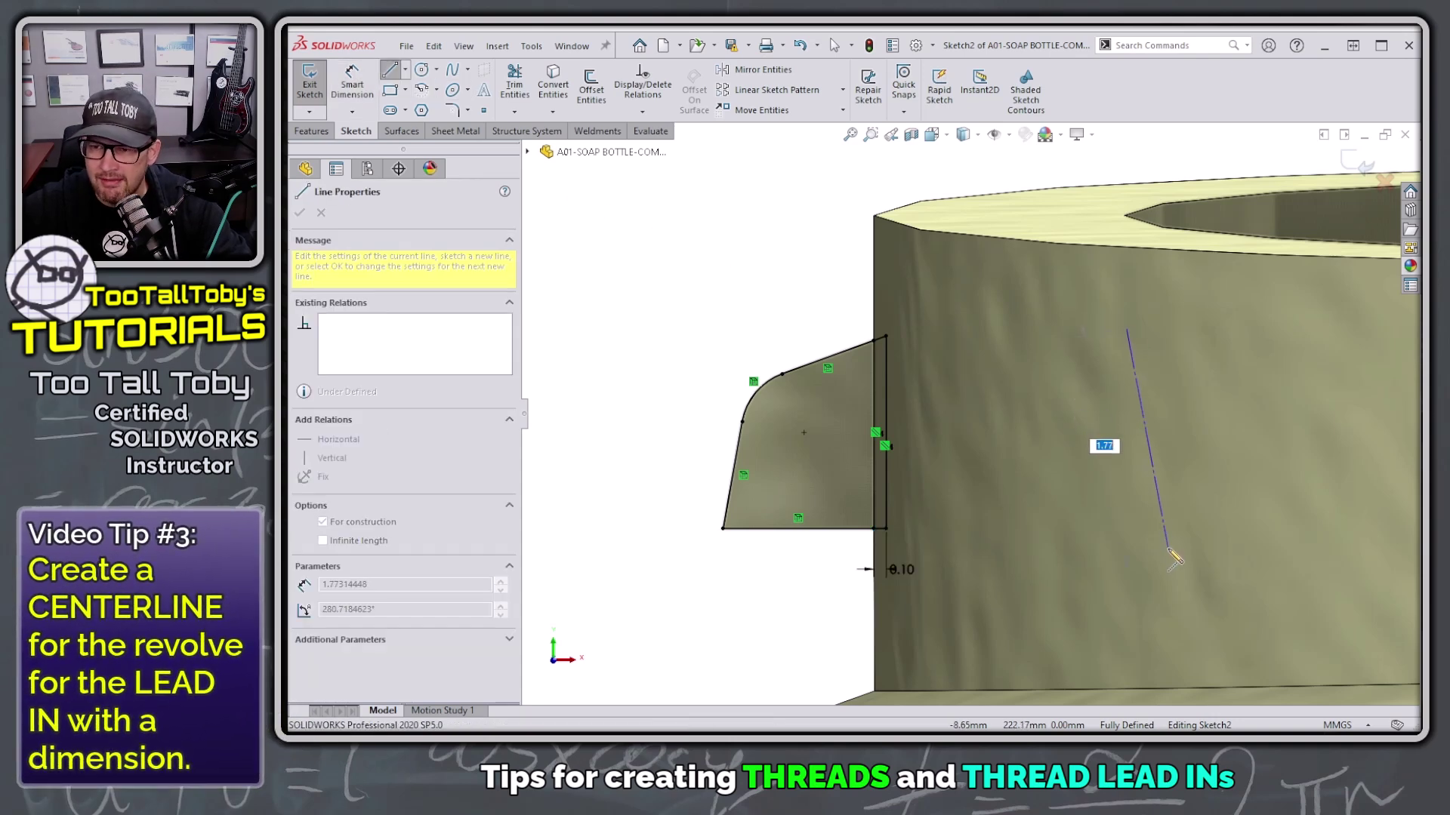
{"action": "left_click", "coordinate": [1161, 555]}
{"action": "key", "text": "Escape"}
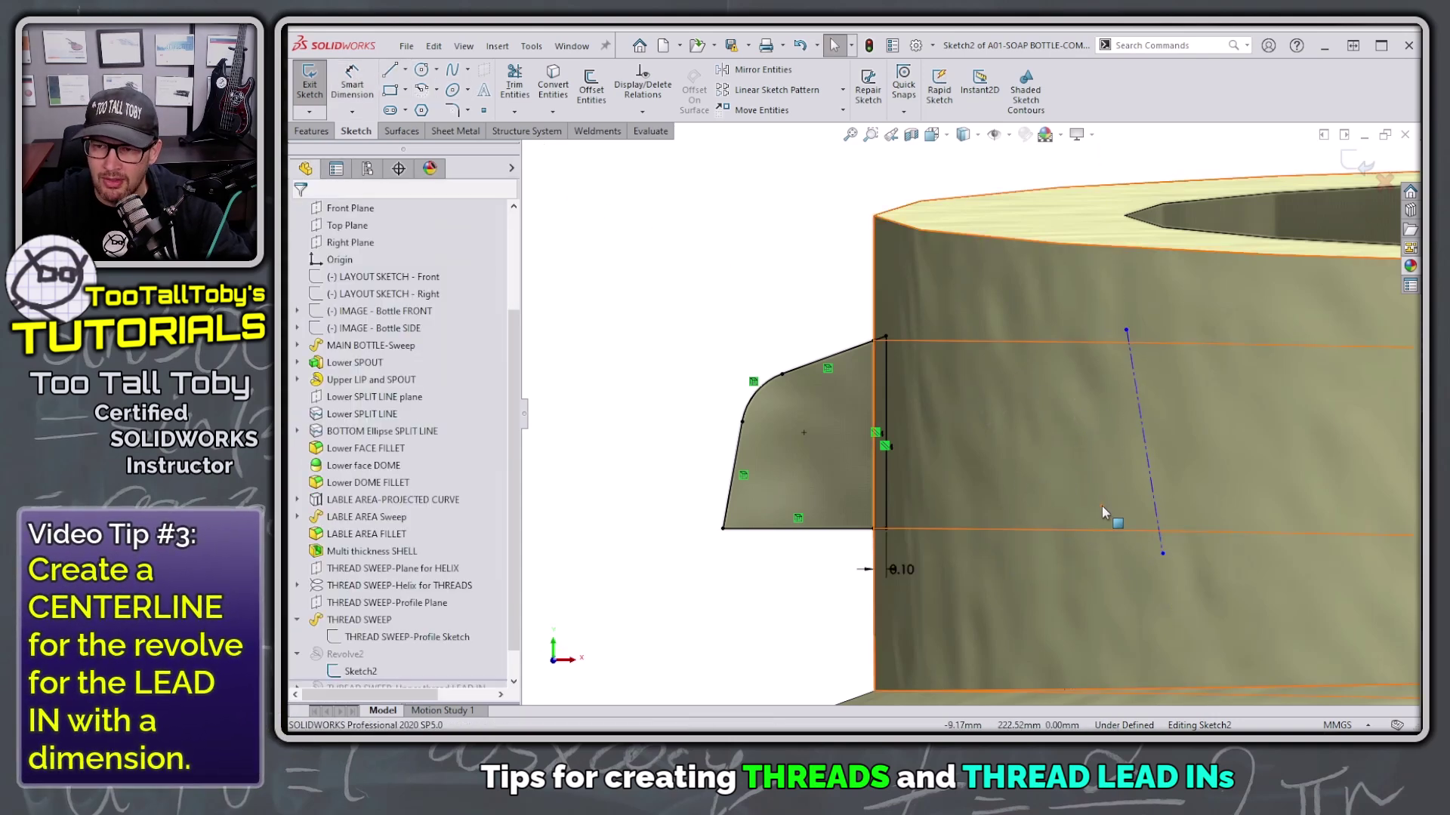
Make the new centerline parallel to the profile's inner vertical line
{"action": "left_click", "coordinate": [1150, 476]}
{"action": "key", "text": "Escape"}
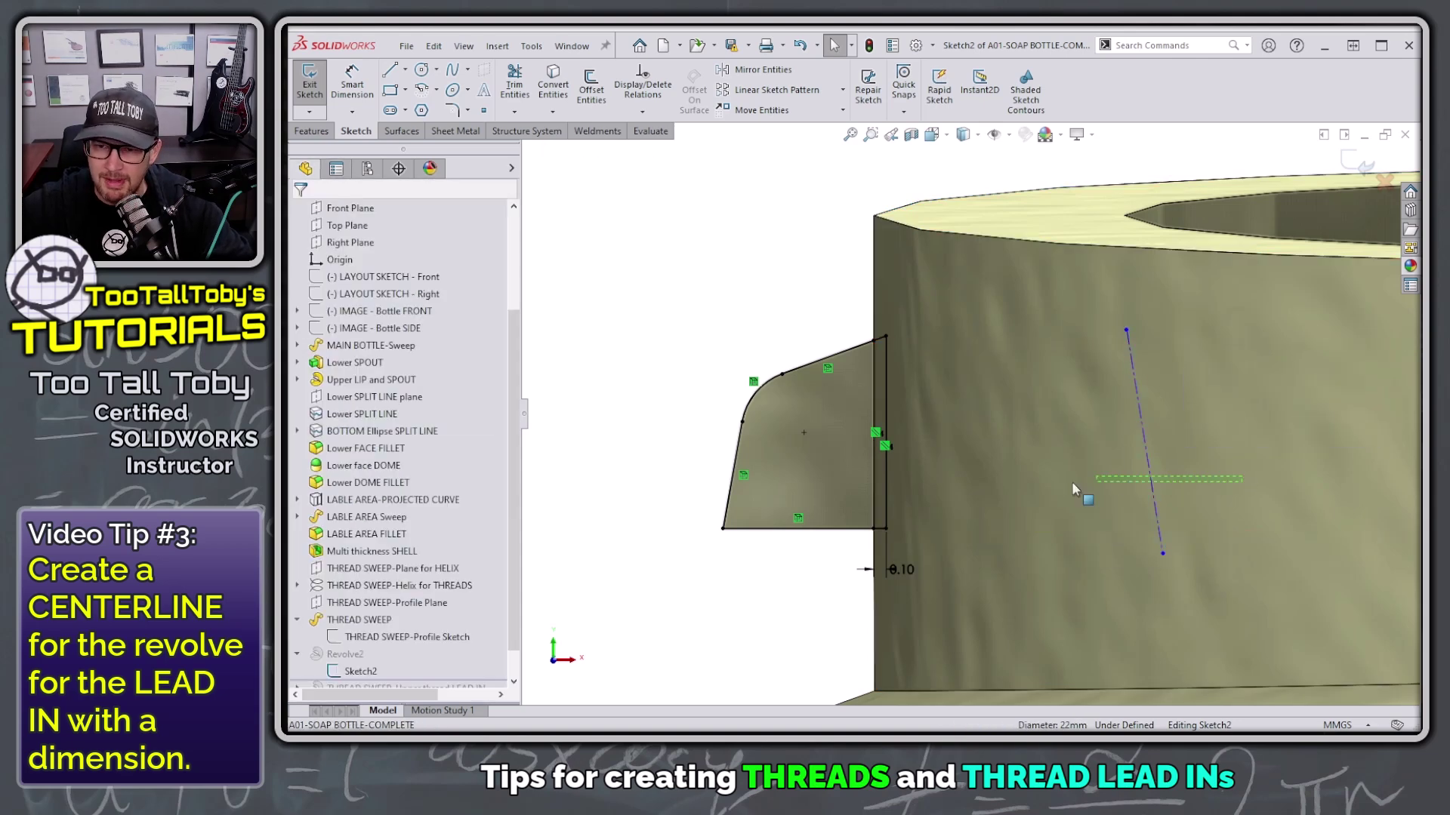
{"action": "left_click", "coordinate": [885, 495], "text": "ctrl"}
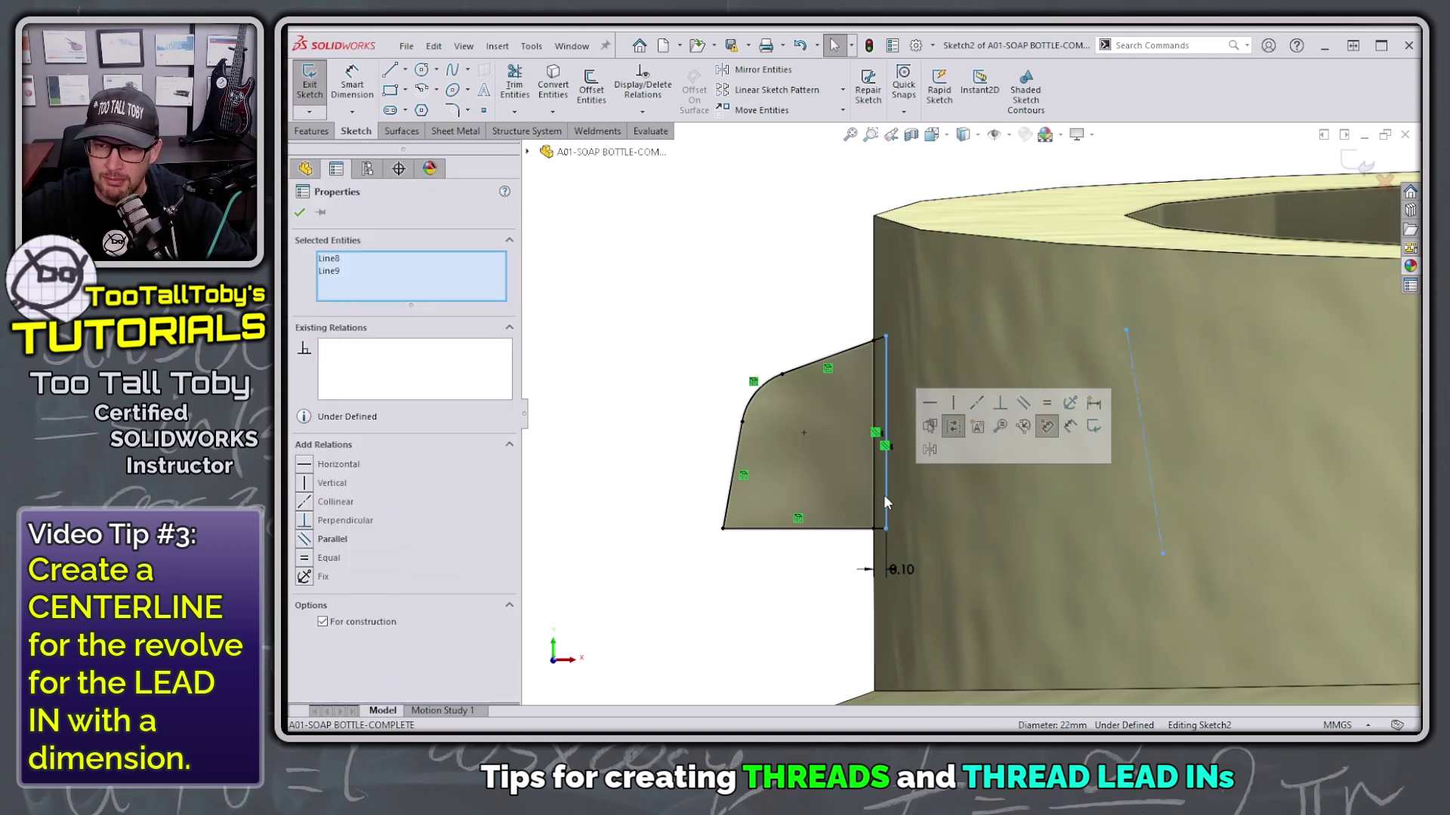
{"action": "left_click", "coordinate": [1022, 405]}
Dimension the centerline 2 mm from the profile's base point on the neck wall and exit the sketch
{"action": "key", "text": "s"}
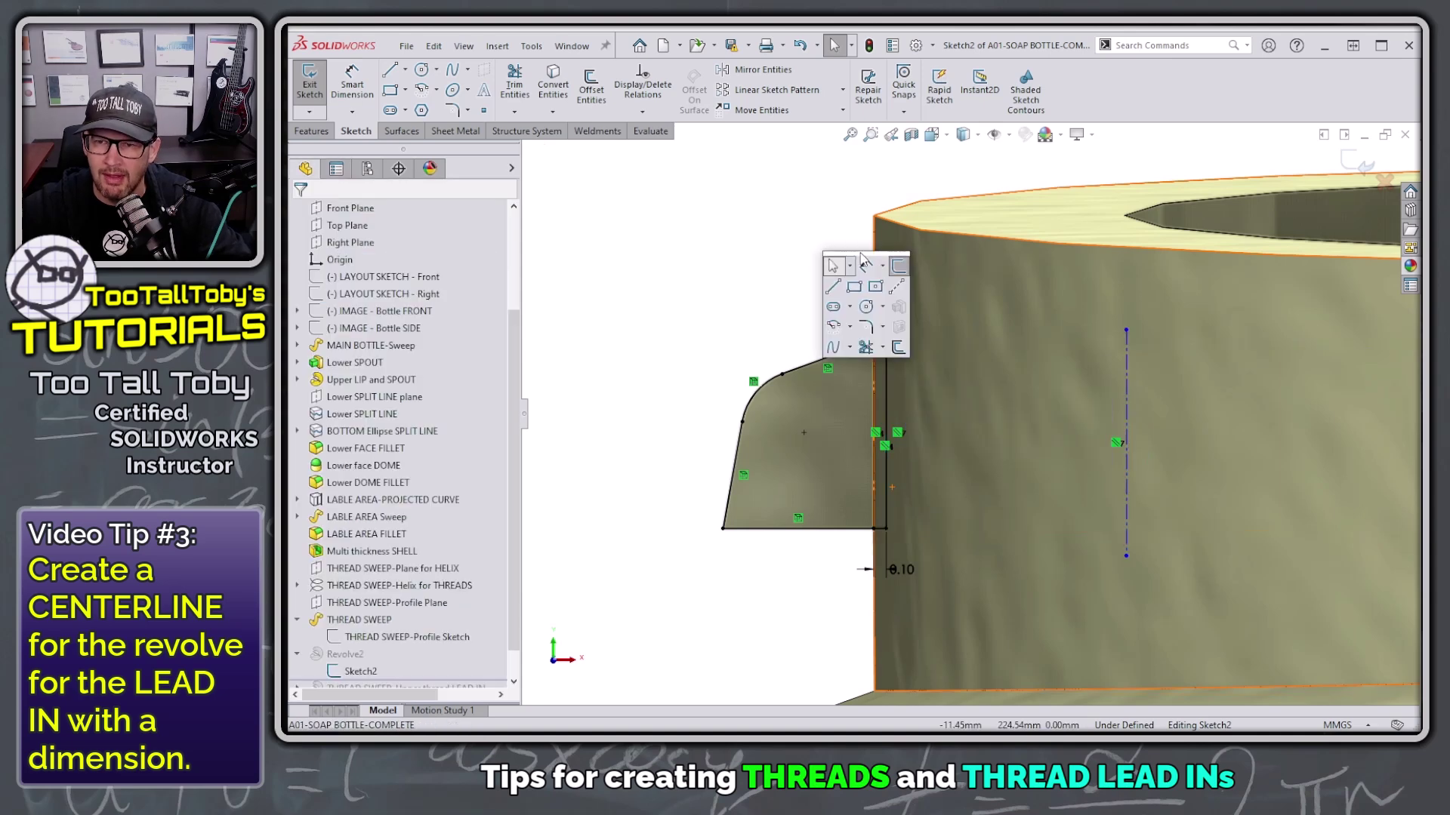
{"action": "left_click", "coordinate": [866, 267]}
{"action": "left_click", "coordinate": [875, 530]}
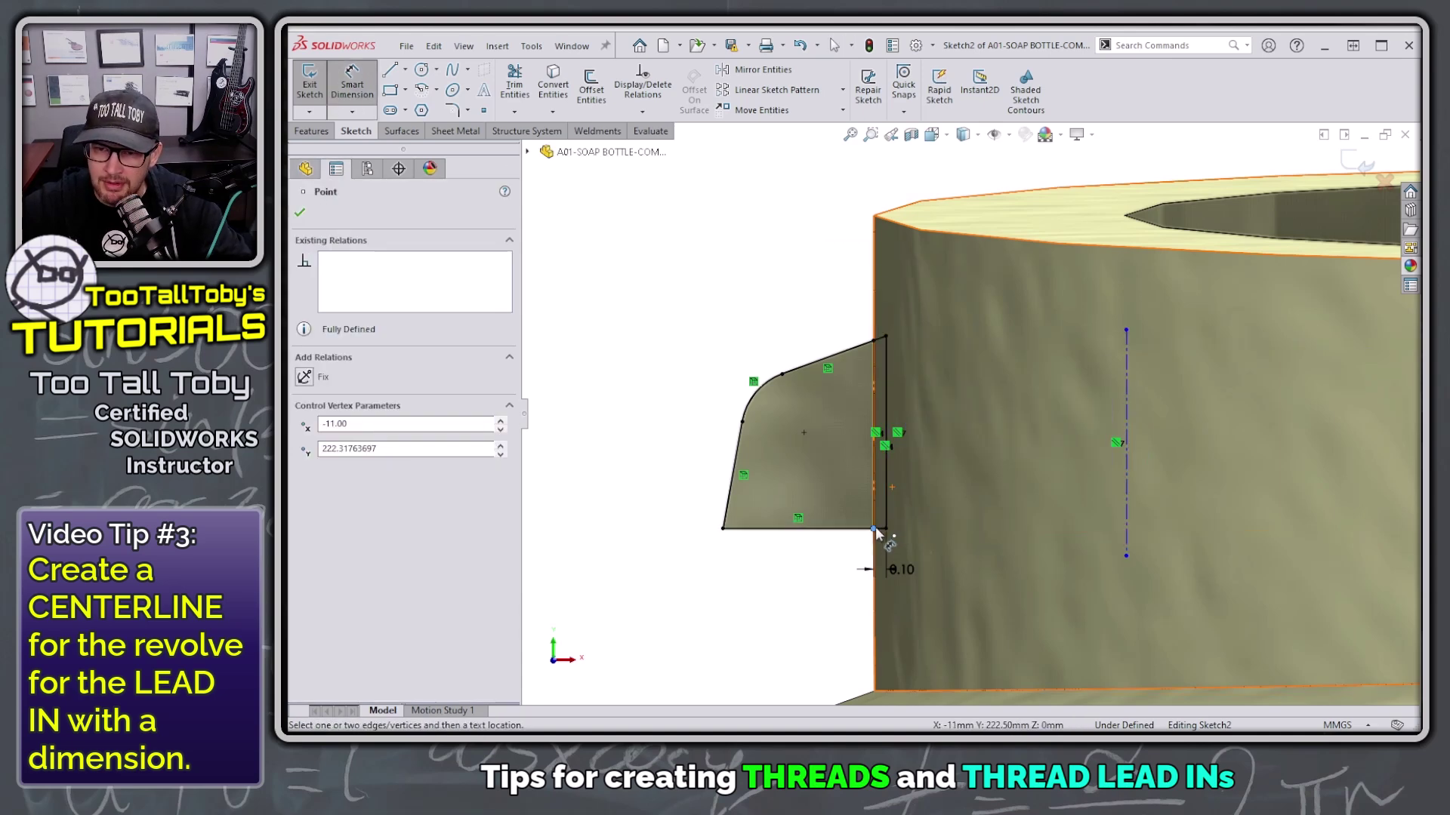
{"action": "left_click", "coordinate": [1127, 531]}
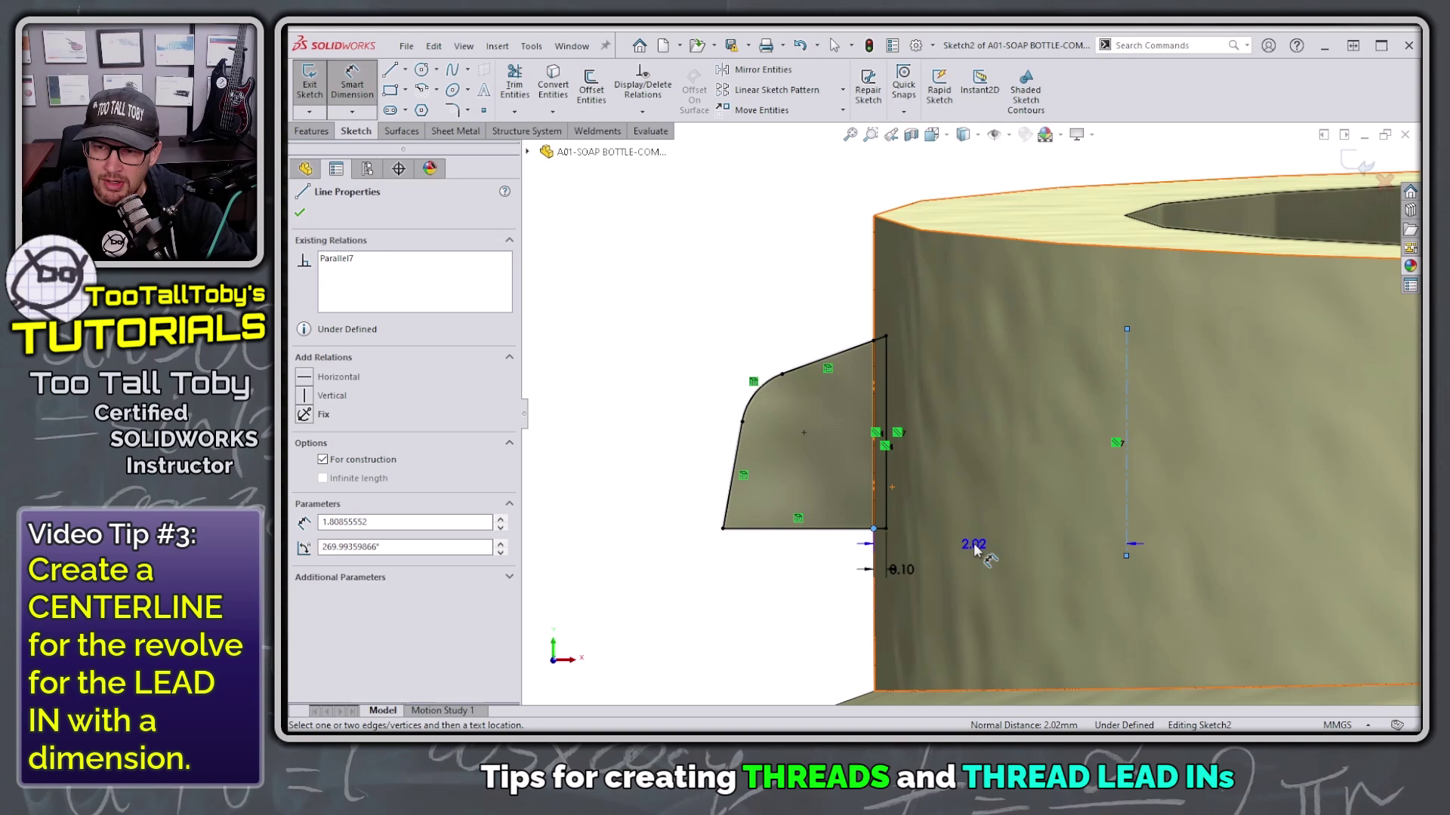
{"action": "left_click", "coordinate": [1001, 588]}
{"action": "type", "text": "2"}
{"action": "key", "text": "Return"}
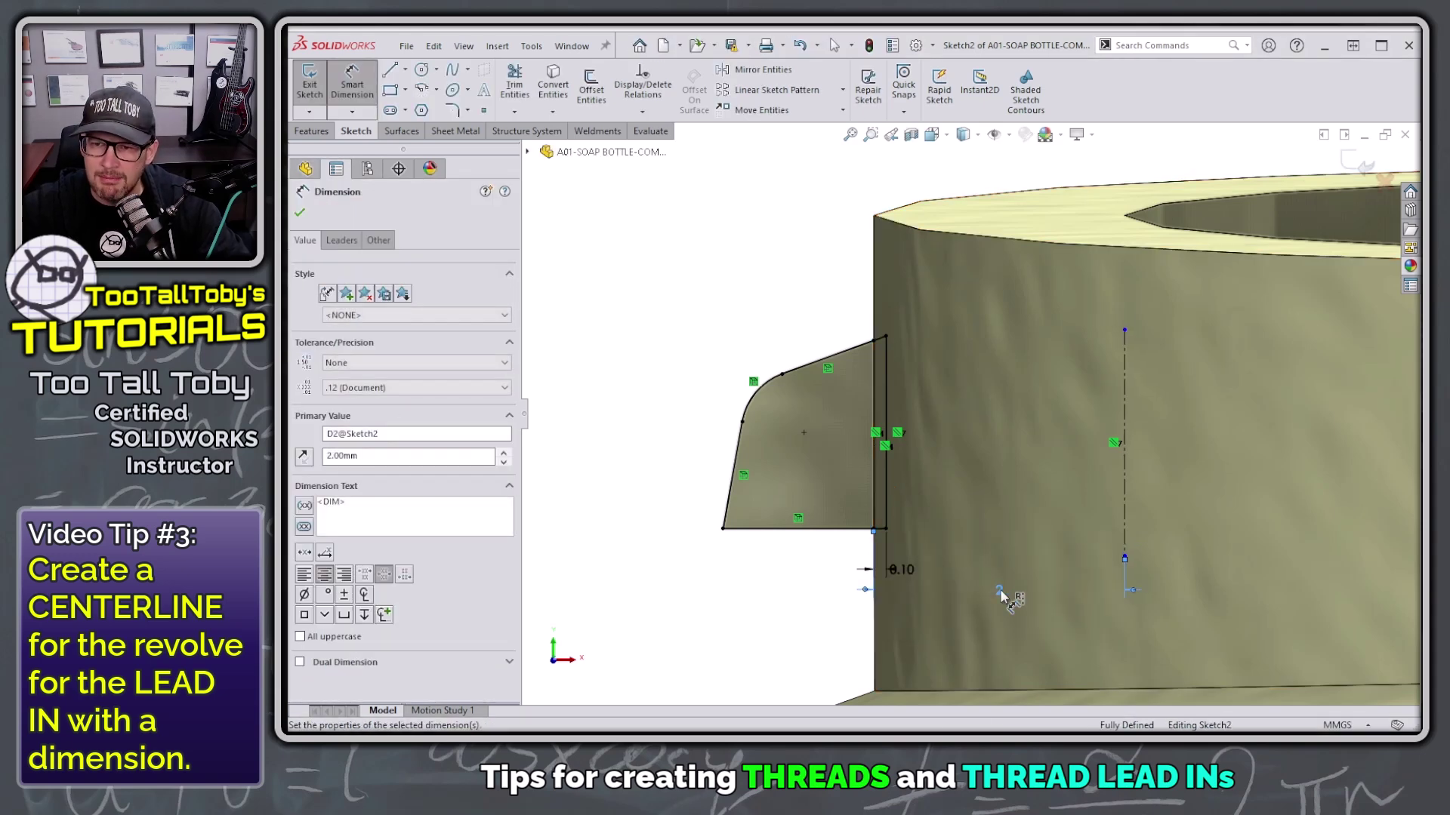
{"action": "scroll", "coordinate": [1000, 590], "scroll_direction": "up", "scroll_amount": 3}
{"action": "left_click", "coordinate": [752, 552]}
{"action": "key", "text": "Escape"}
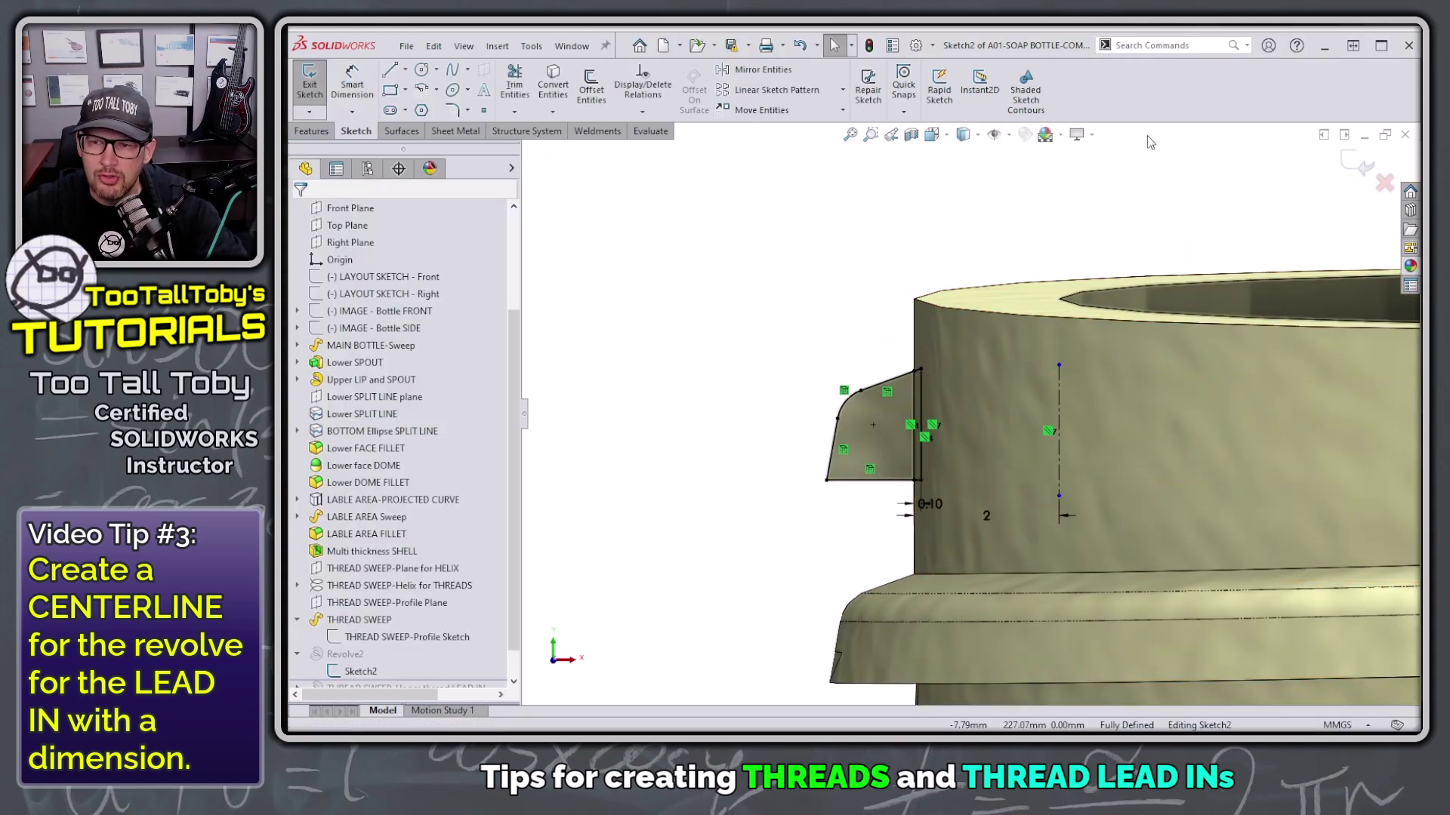
{"action": "left_click", "coordinate": [1365, 163]}
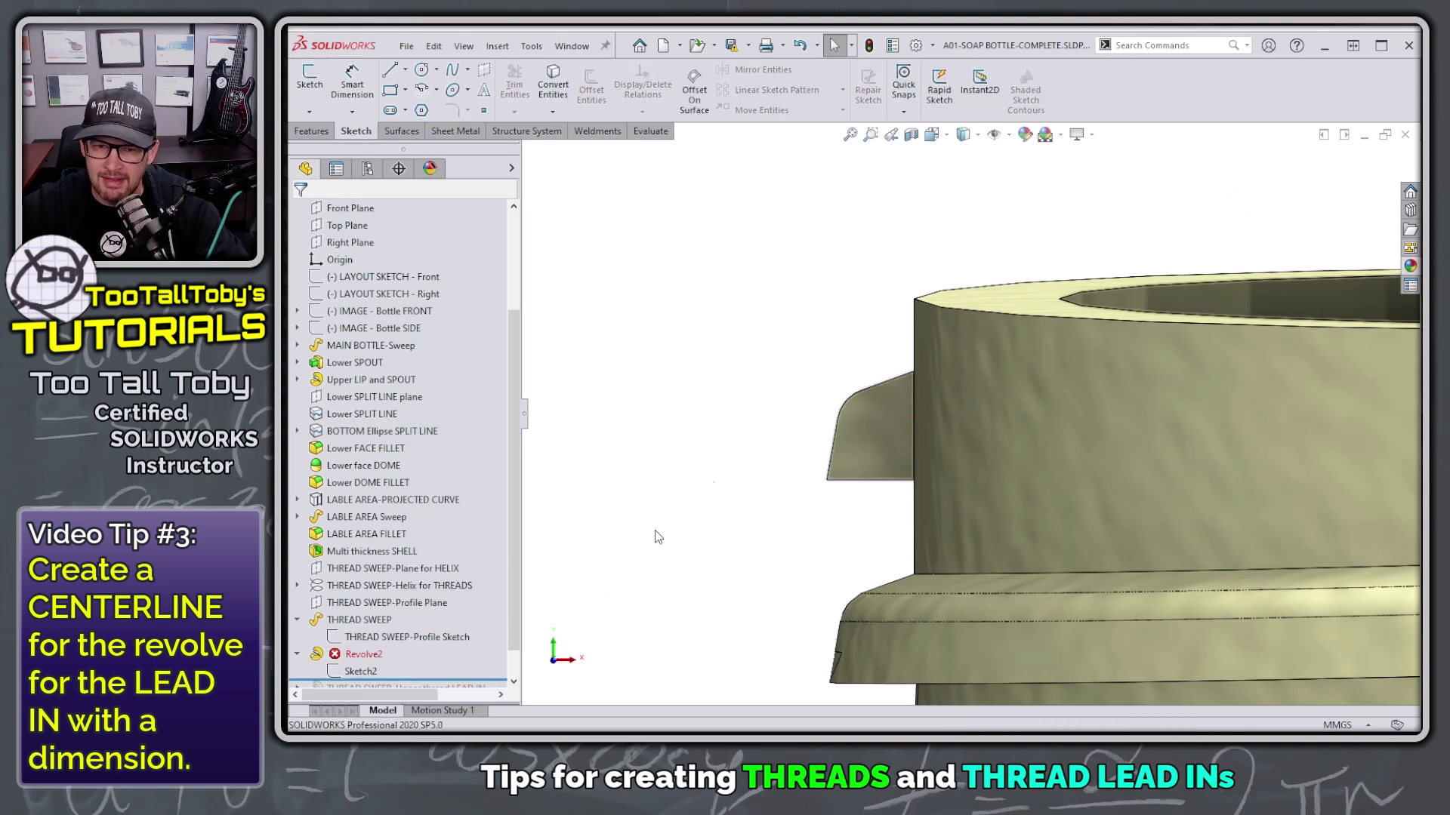
Edit the lead-in revolve to use the new centerline as its axis of revolution, keeping 130 degrees and merged result
{"action": "right_click", "coordinate": [358, 654]}
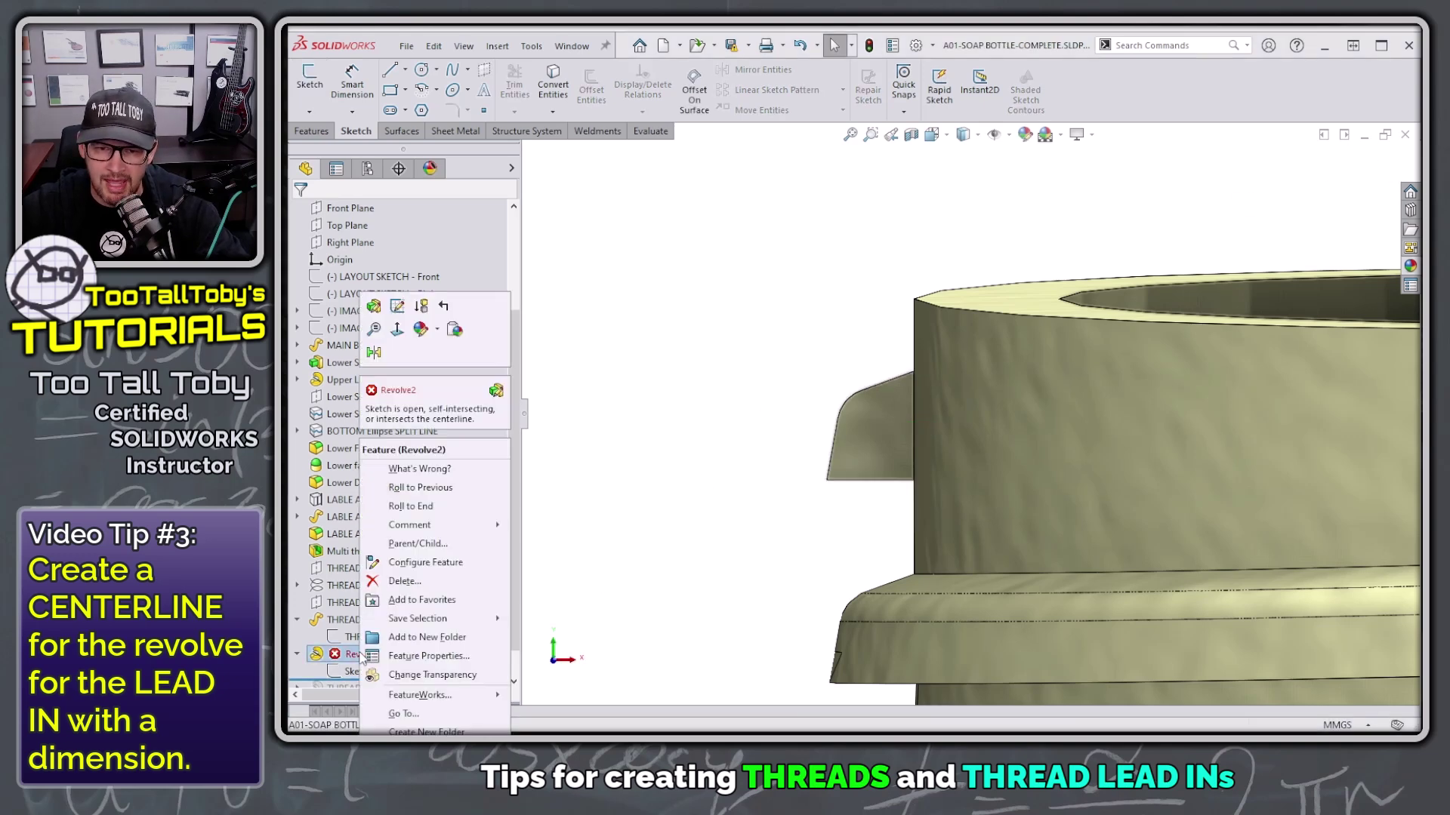
{"action": "left_click", "coordinate": [373, 306]}
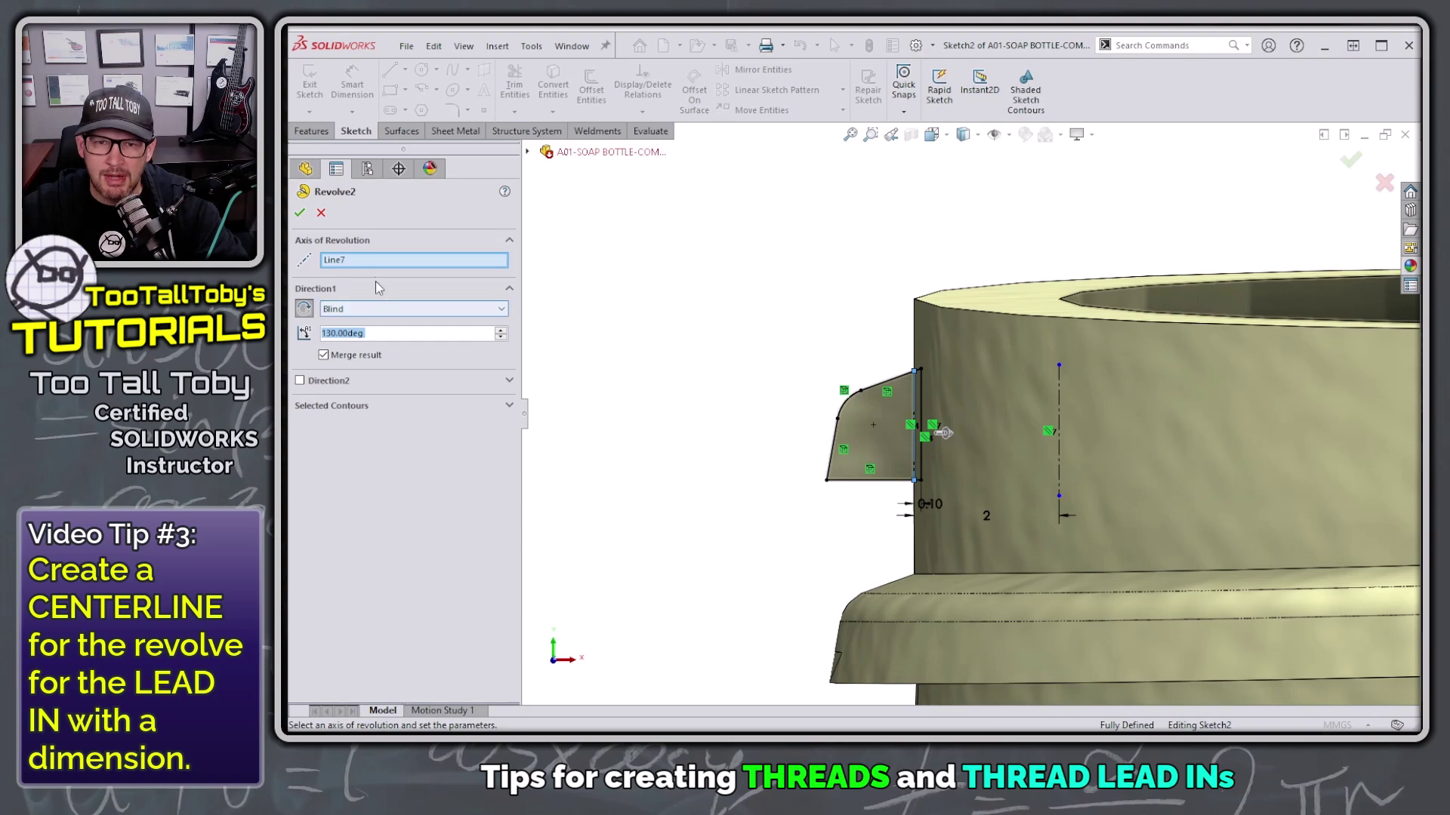
{"action": "left_click", "coordinate": [413, 262]}
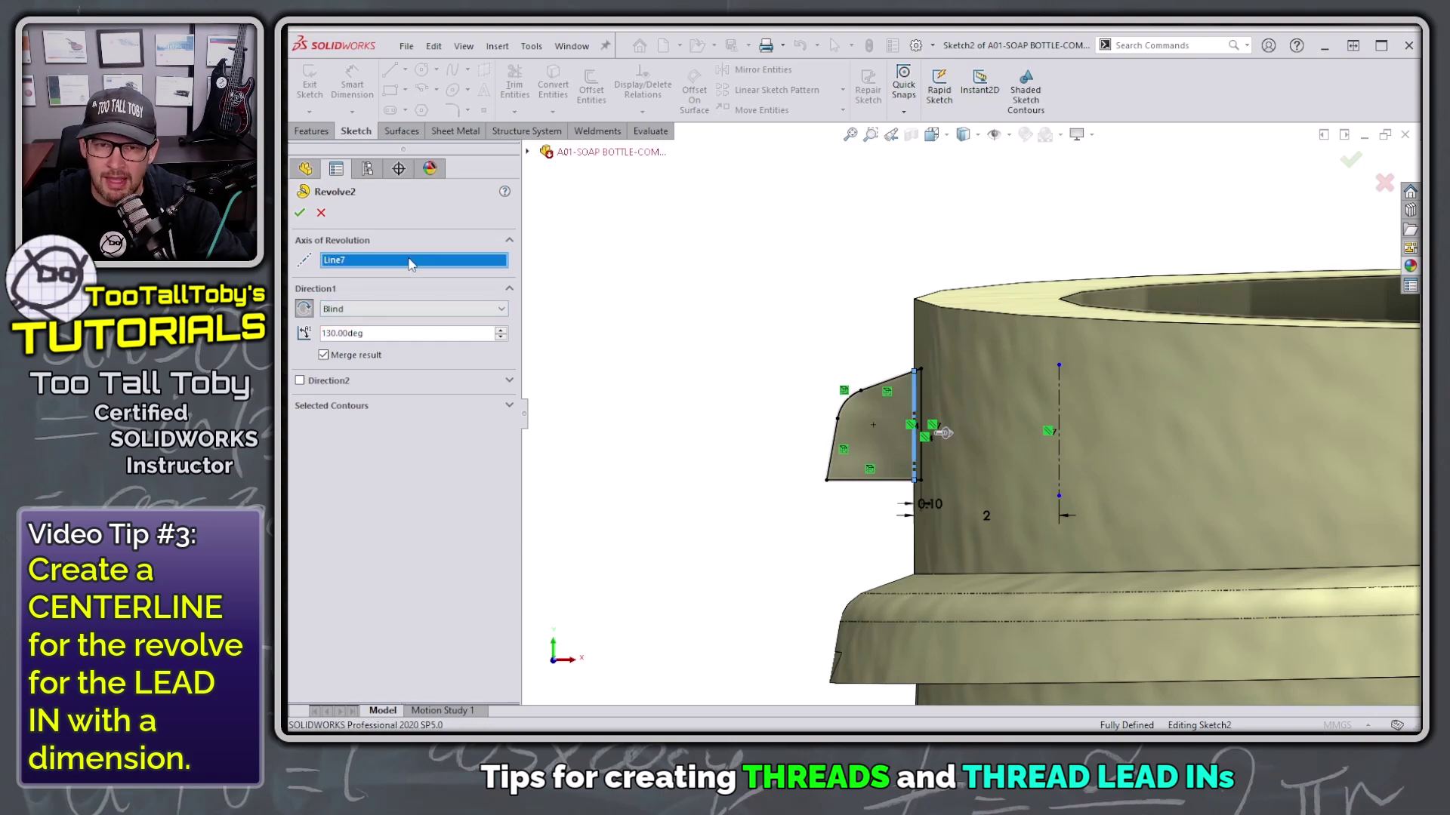
{"action": "left_click", "coordinate": [1058, 484]}
{"action": "middle_click_drag", "start_coordinate": [963, 501], "coordinate": [1012, 512]}
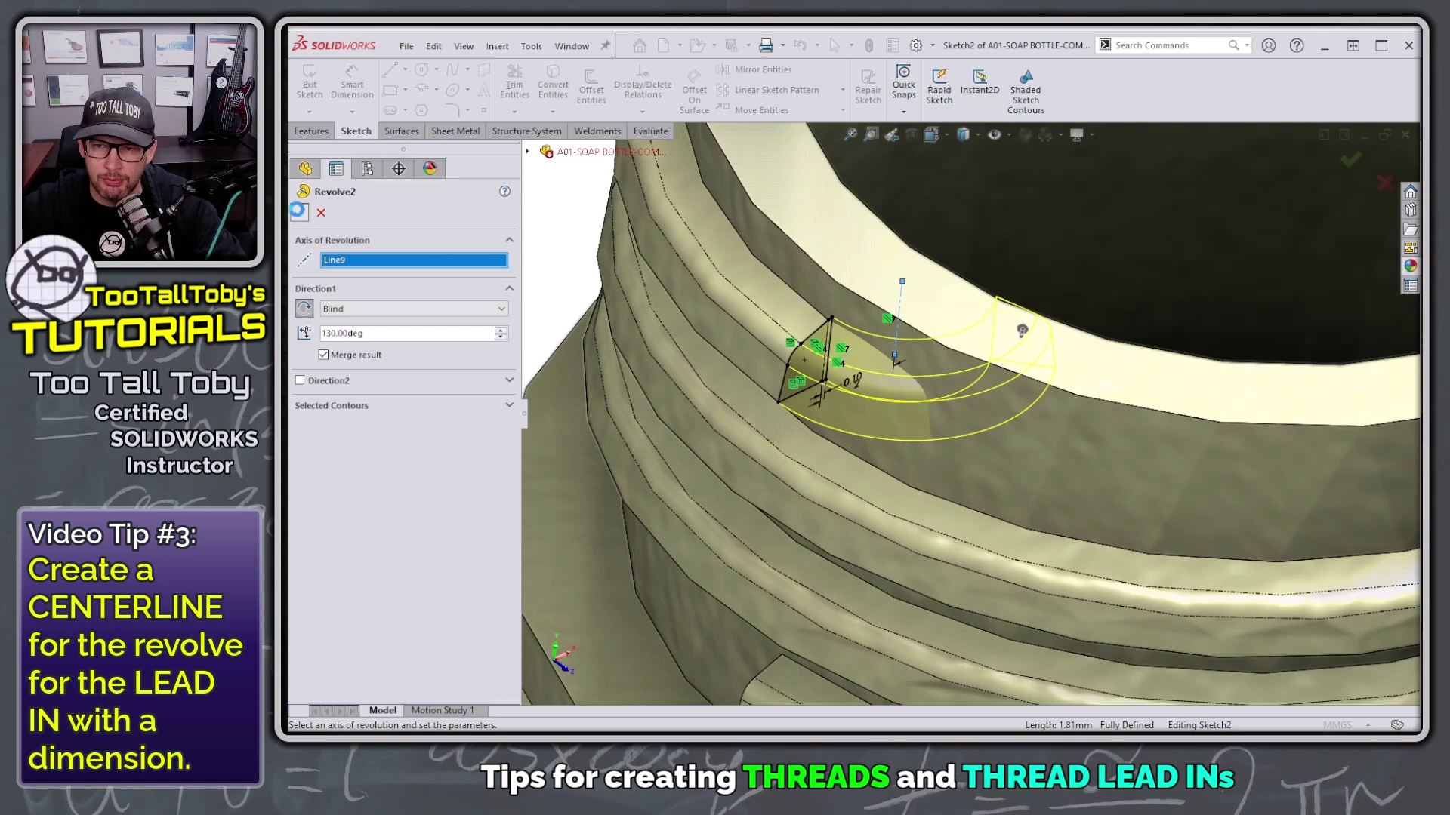
{"action": "scroll", "coordinate": [693, 412], "scroll_direction": "up", "scroll_amount": 2}
{"action": "middle_click_drag", "start_coordinate": [829, 511], "coordinate": [830, 492]}
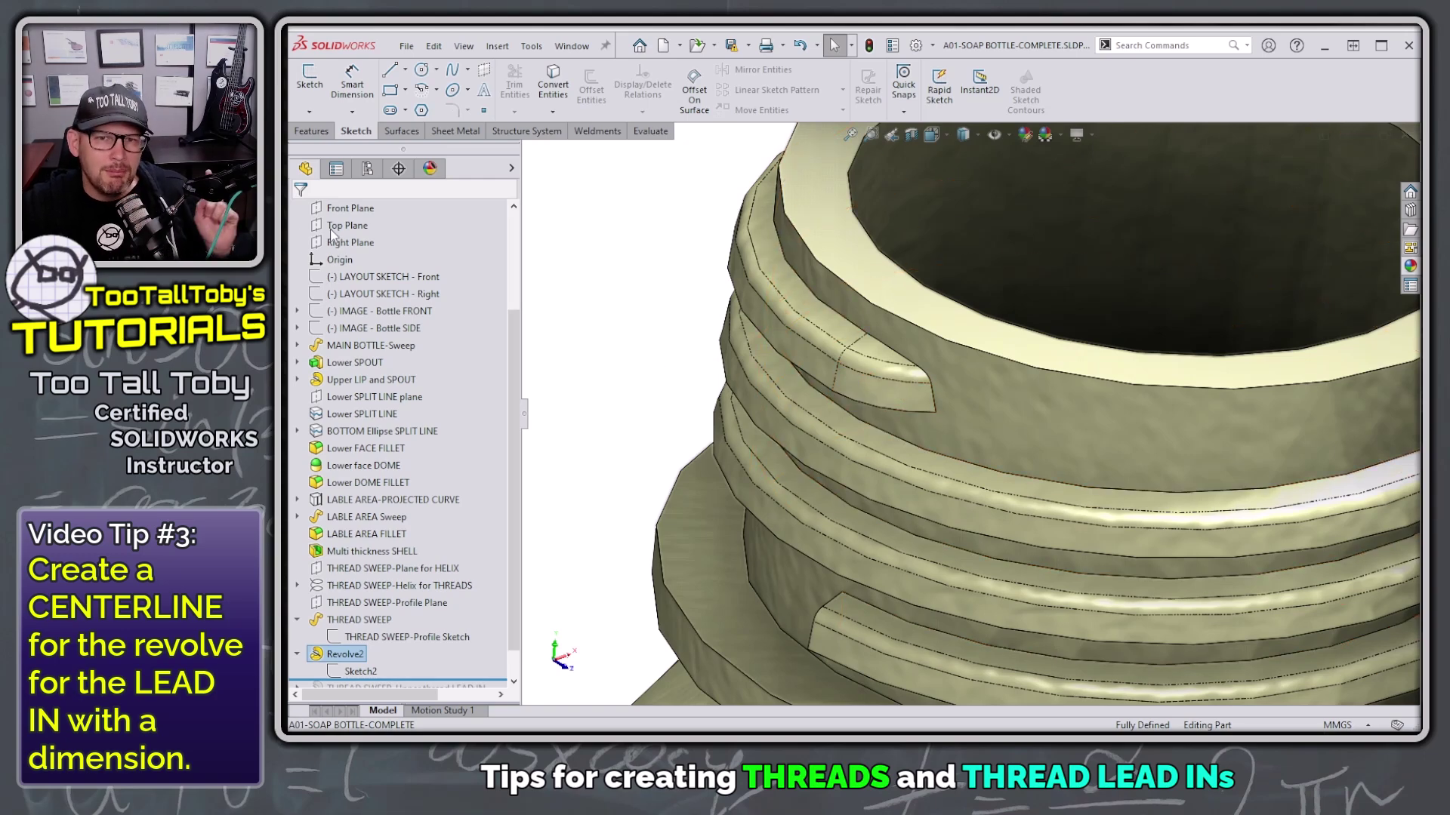
With Instant3D enabled, set the lead-in's centerline distance to 3 mm directly on the model
{"action": "left_click", "coordinate": [314, 132]}
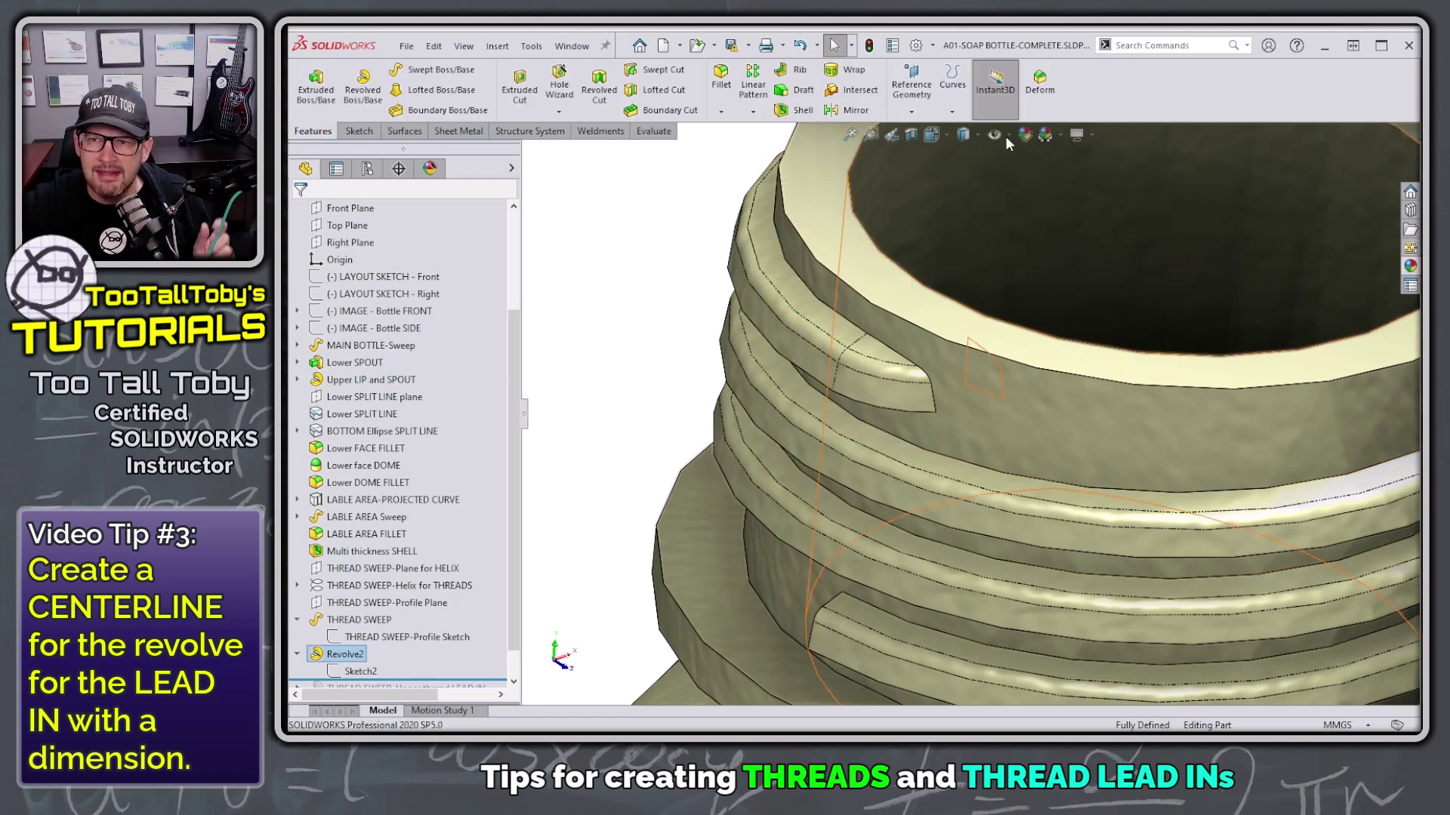
{"action": "left_click", "coordinate": [1003, 103]}
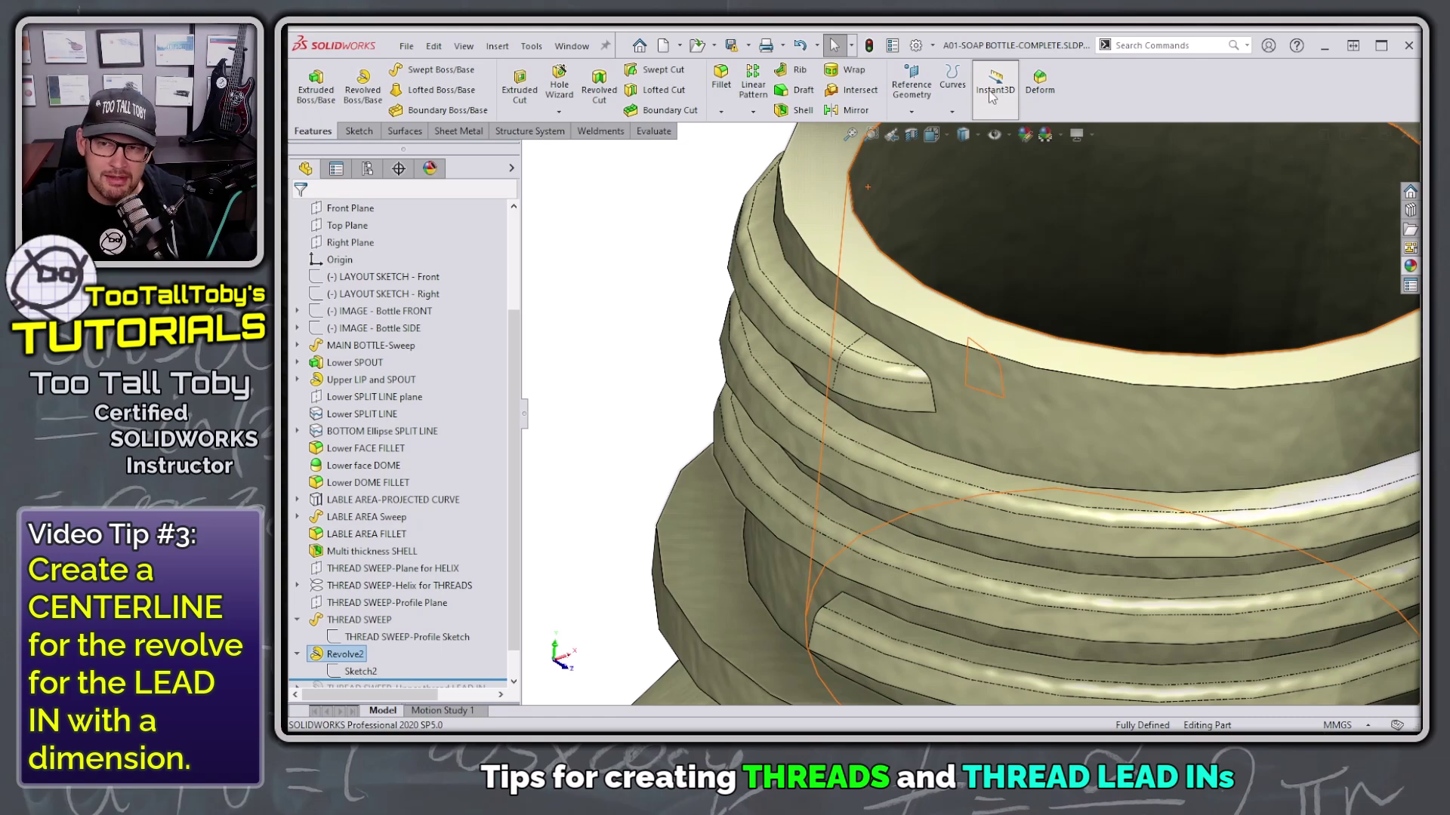
{"action": "left_click", "coordinate": [993, 92]}
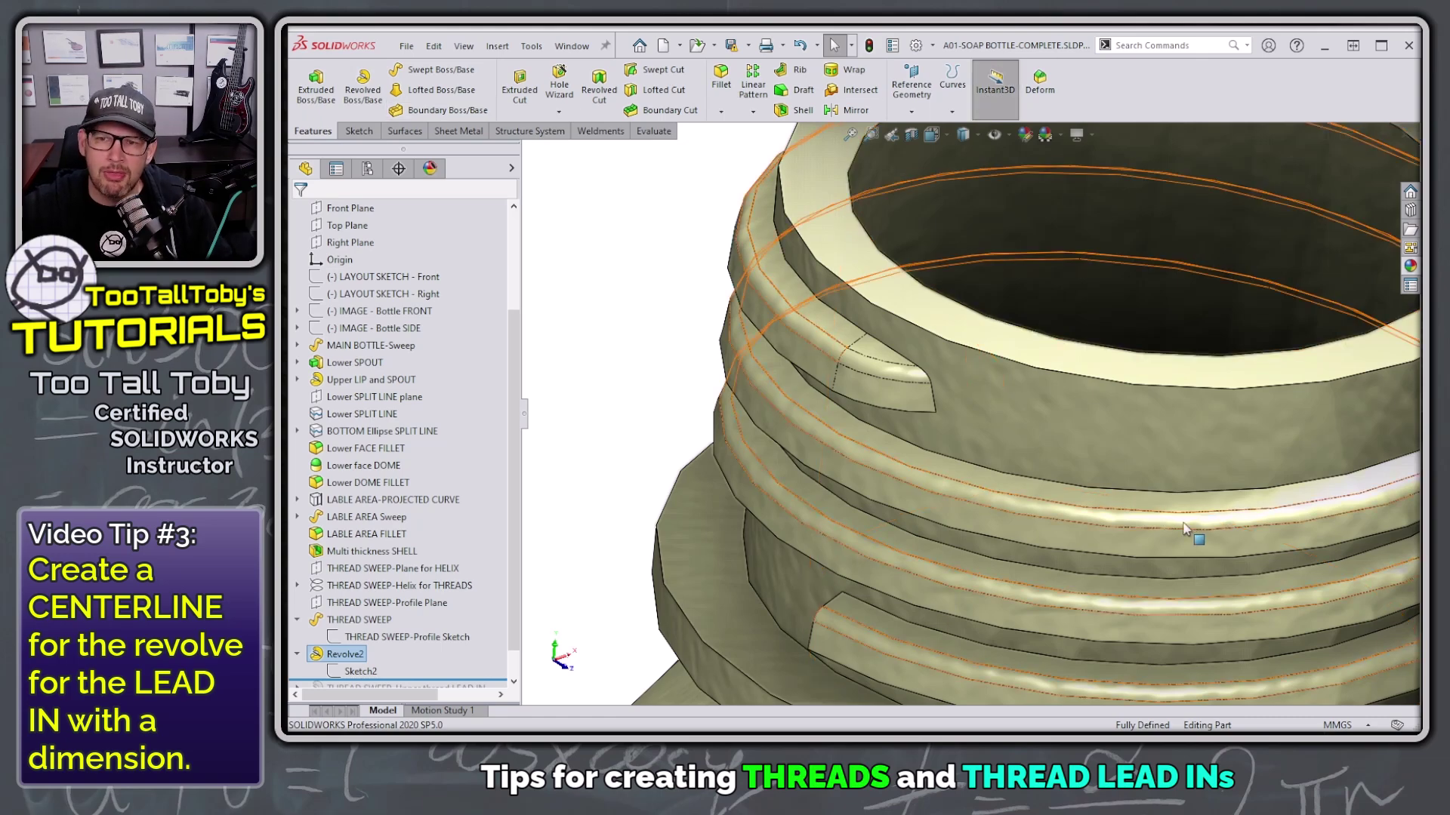
{"action": "left_click", "coordinate": [877, 392]}
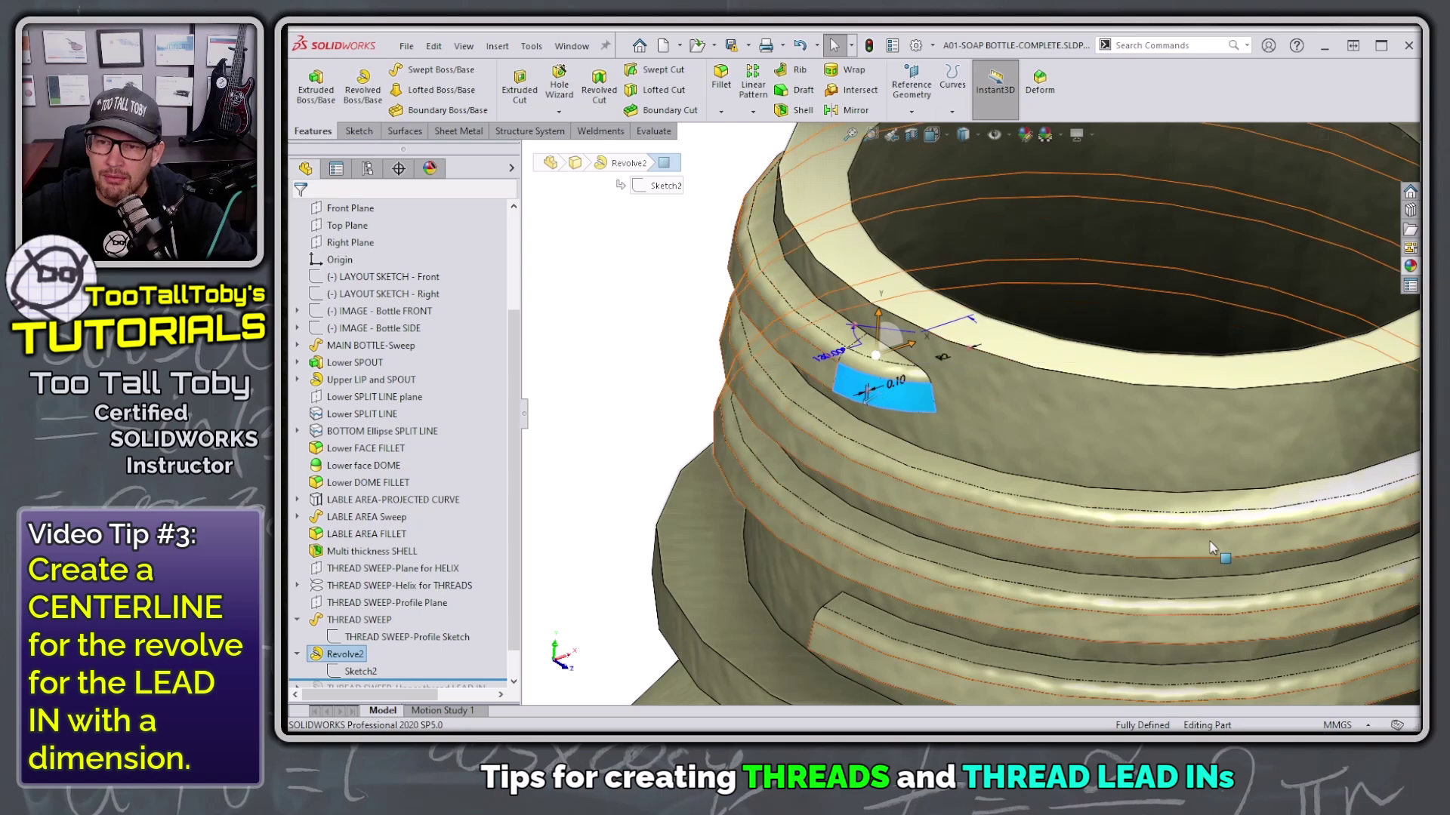
{"action": "left_click", "coordinate": [945, 362]}
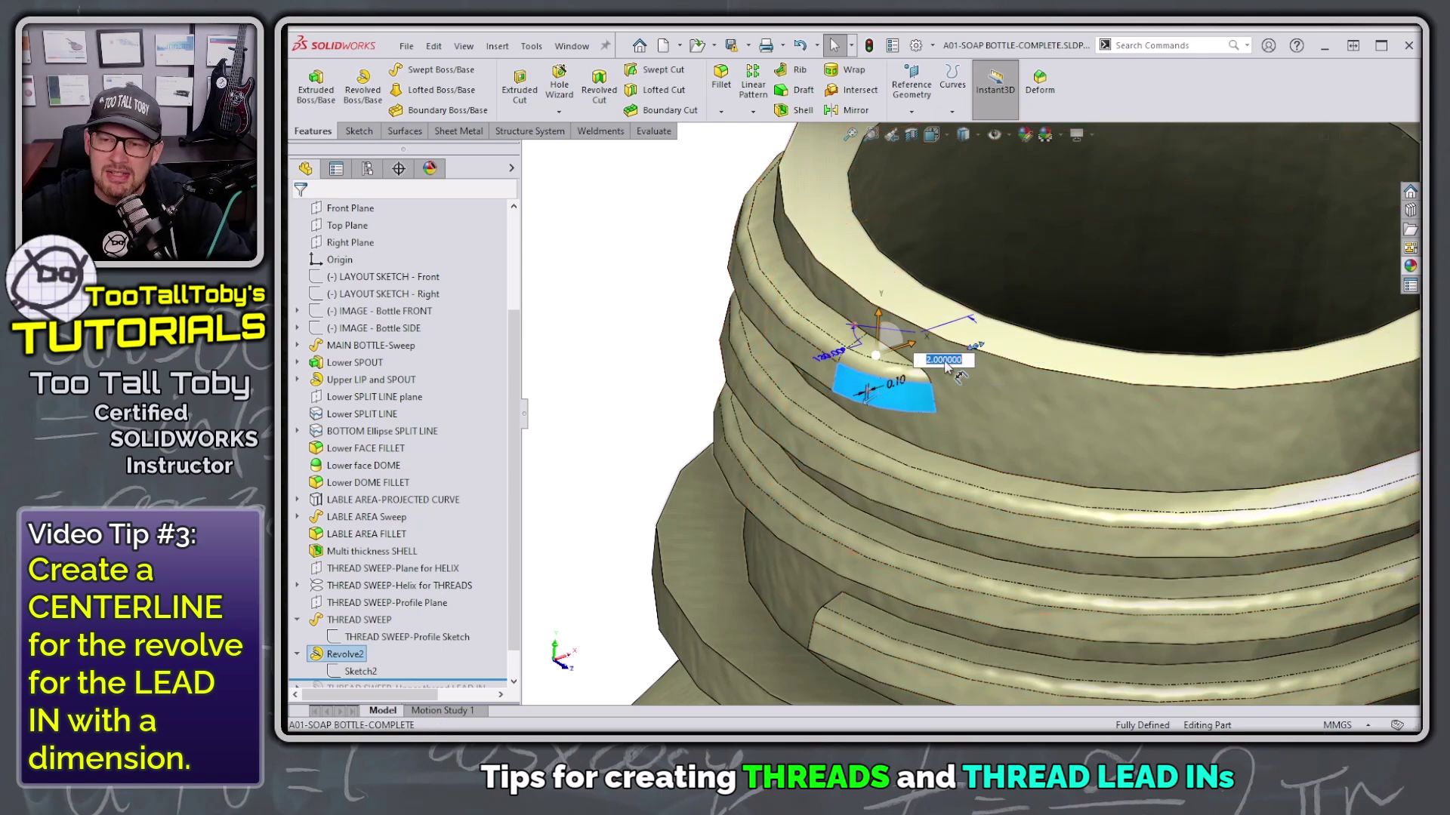
{"action": "type", "text": "3"}
{"action": "key", "text": "Return"}
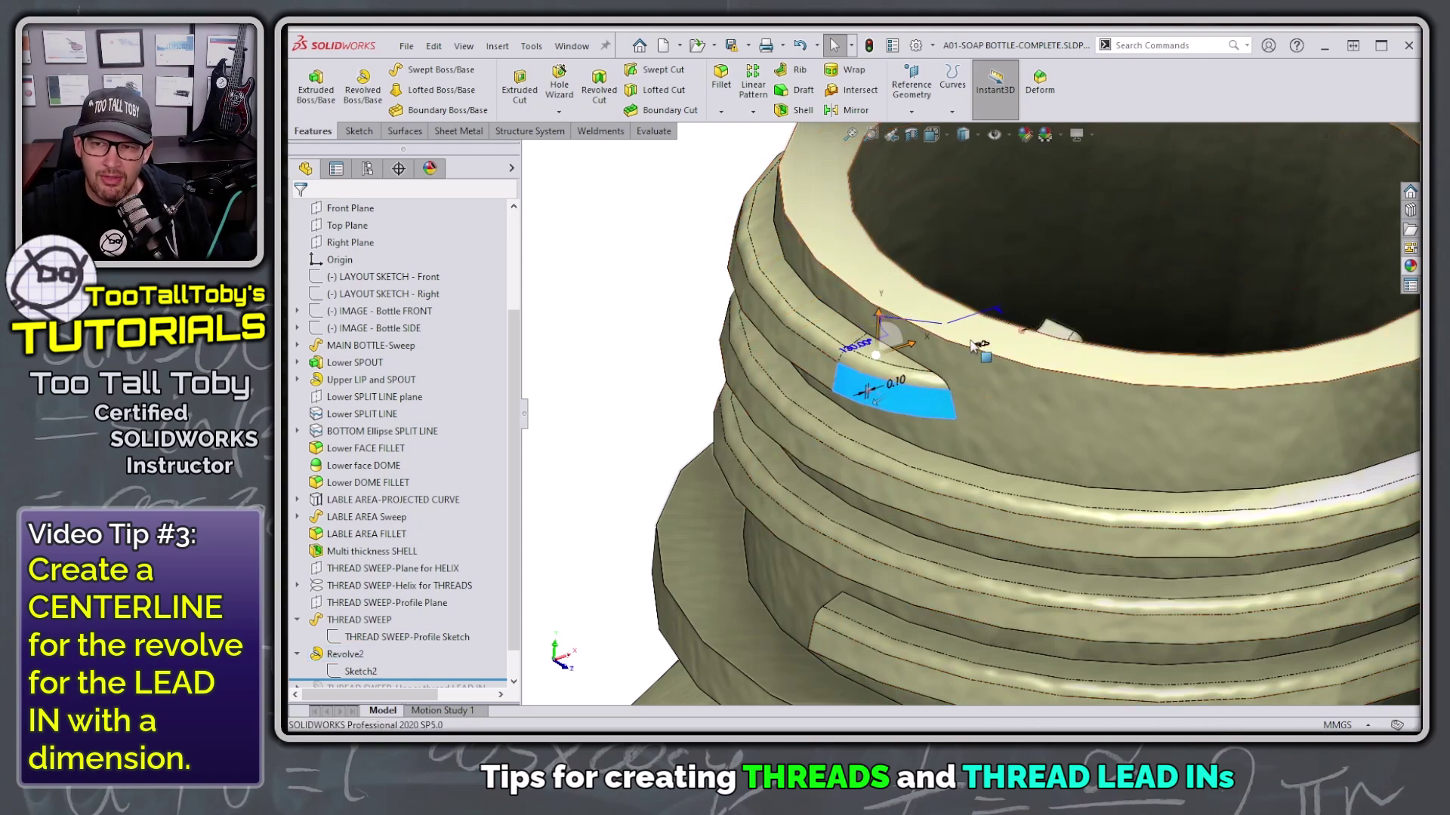
Increase the lead-in's centerline distance on the model to 5 mm and finally to 9 mm
{"action": "left_click", "coordinate": [982, 344]}
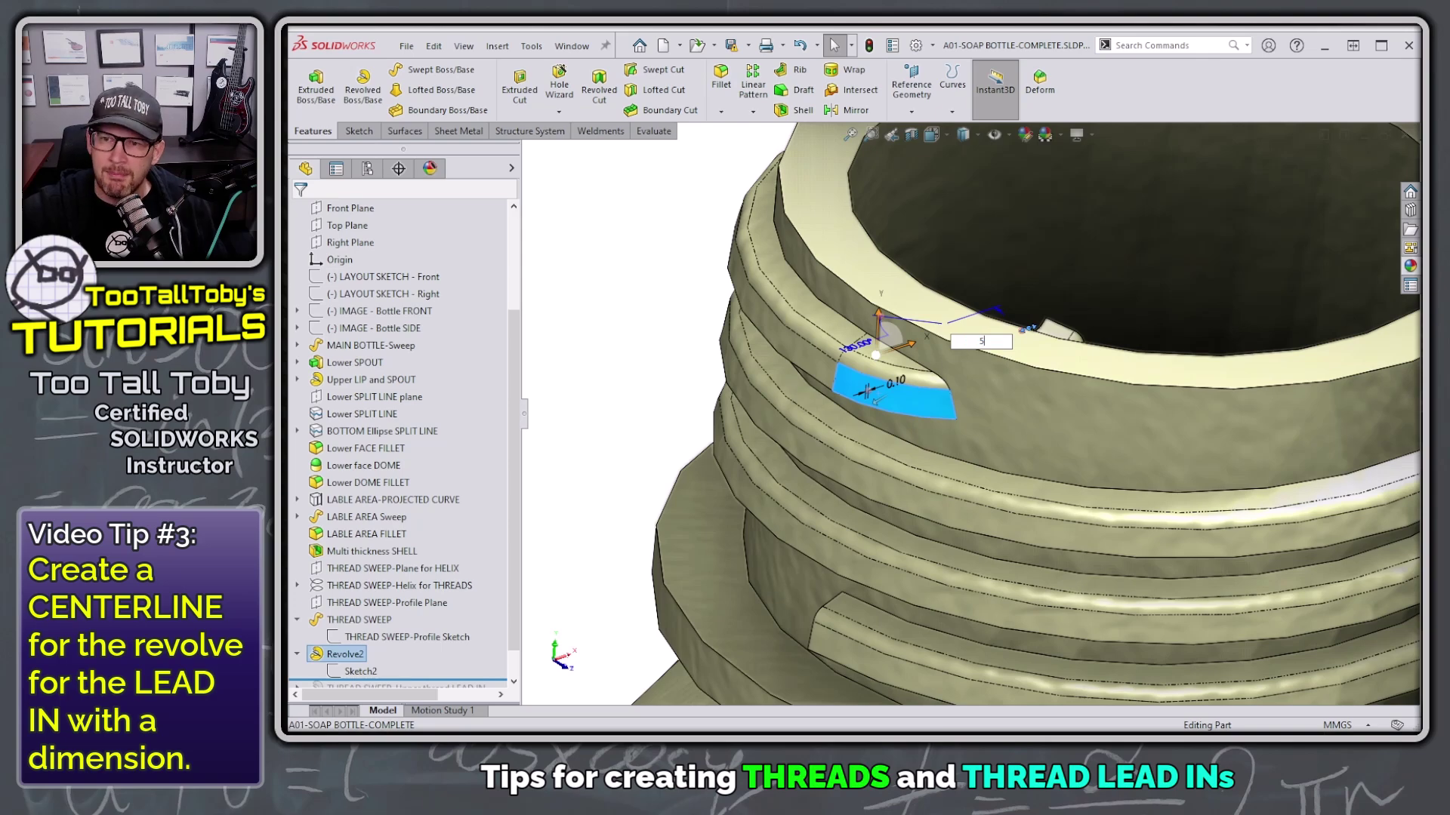
{"action": "key", "text": "Return"}
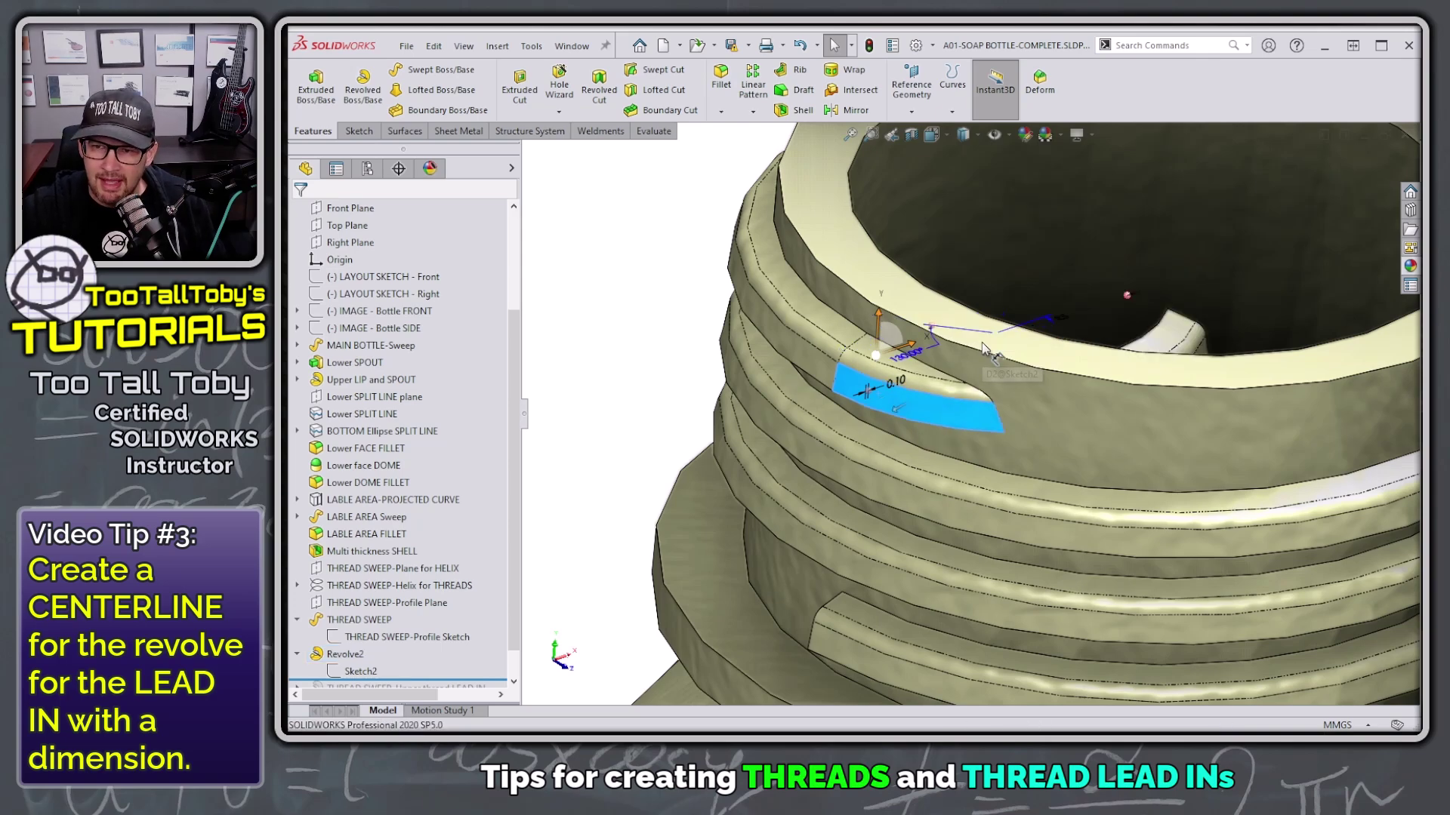
{"action": "left_click", "coordinate": [1061, 318]}
{"action": "type", "text": "9"}
{"action": "key", "text": "Return"}
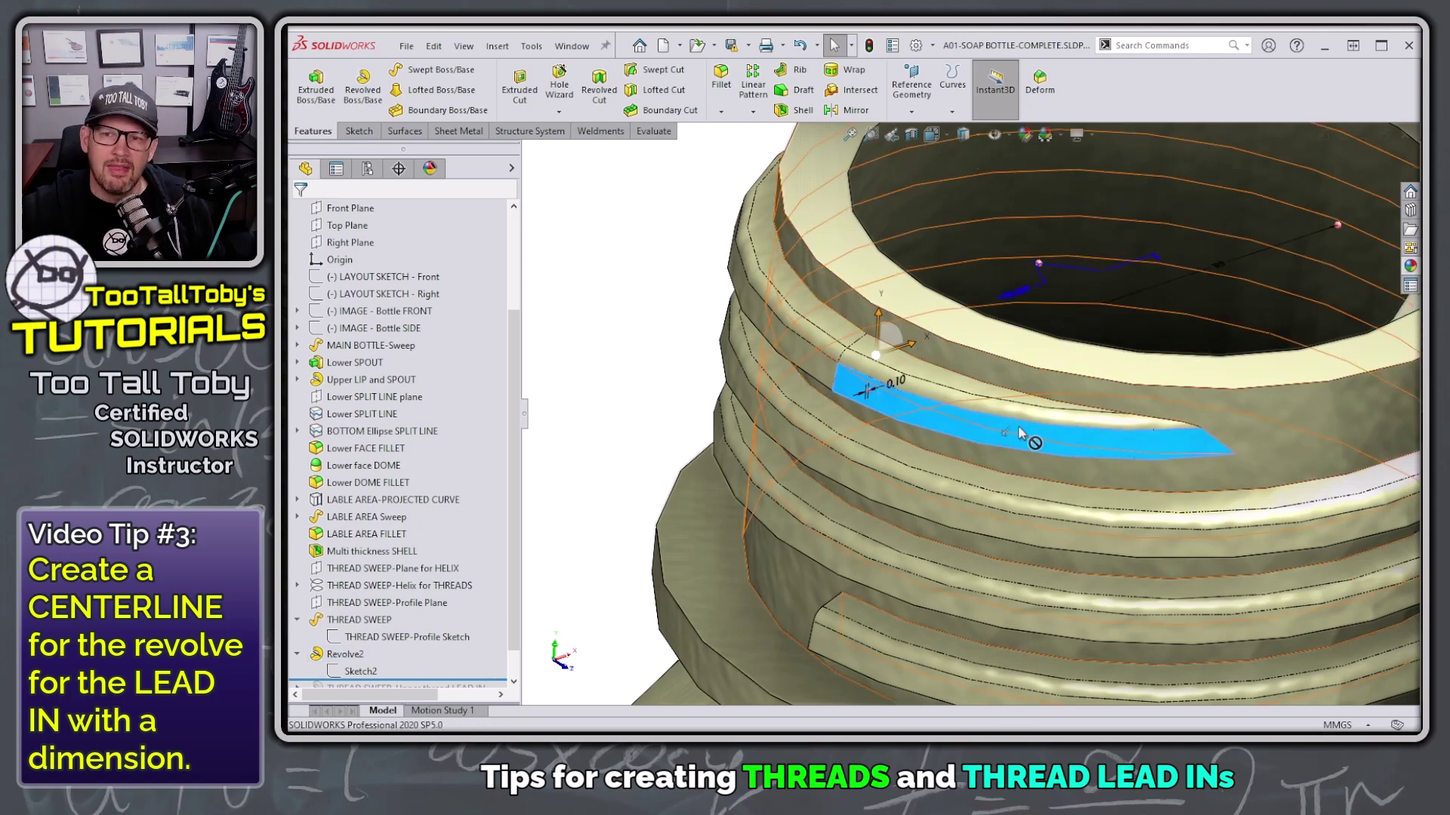
Clear the selection and inspect the lengthened thread lead-in from outside the neck and the neck's inner wall around it
{"action": "mouse_move", "coordinate": [970, 387]}
{"action": "middle_mouse_down"}
{"action": "mouse_move", "coordinate": [902, 432]}
{"action": "mouse_move", "coordinate": [871, 479]}
{"action": "middle_mouse_up"}
{"action": "scroll", "coordinate": [868, 445], "scroll_direction": "up", "scroll_amount": 2}
{"action": "left_click", "coordinate": [744, 306]}
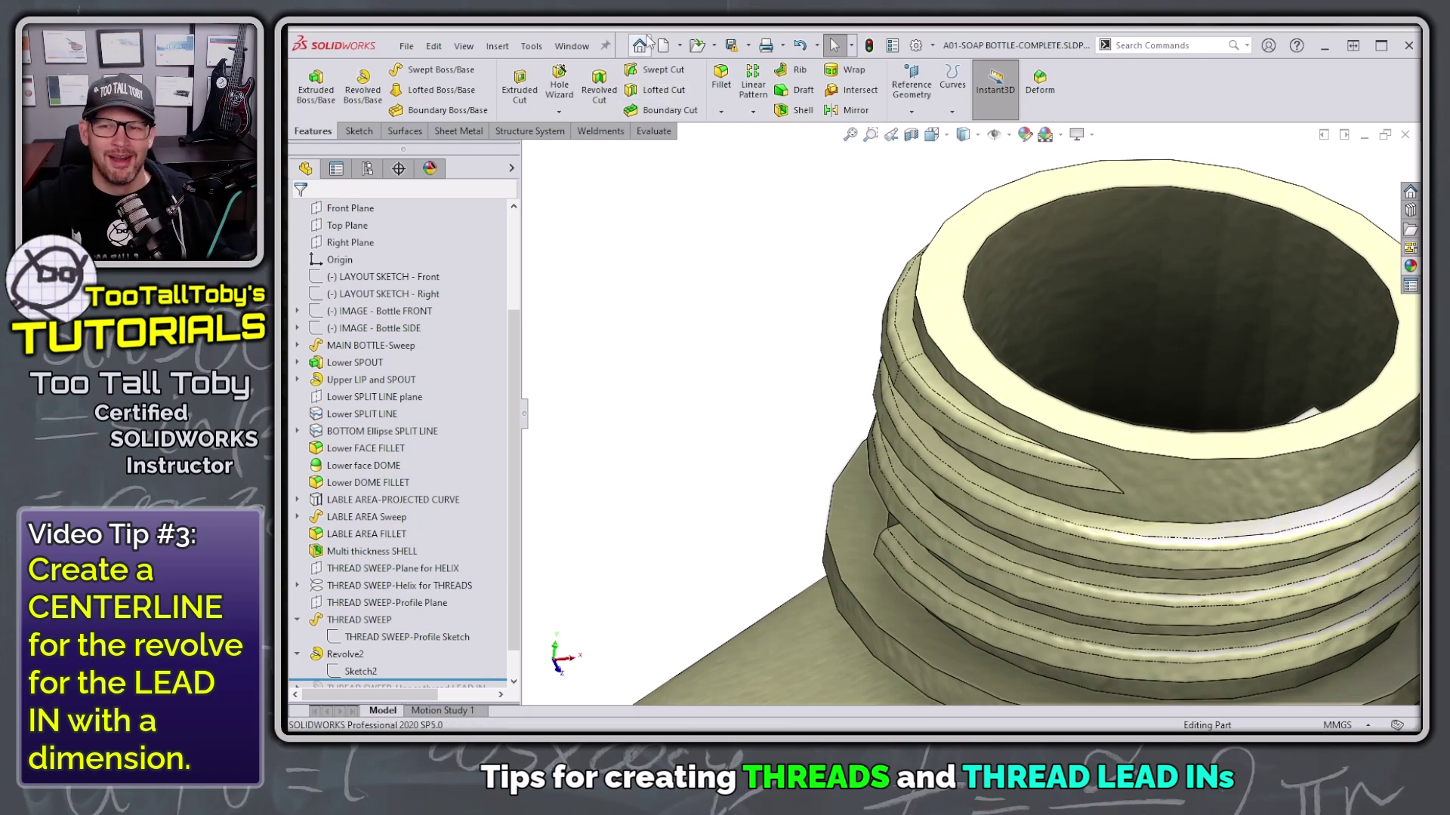
{"action": "scroll", "coordinate": [1059, 487], "scroll_direction": "up", "scroll_amount": 5}
{"action": "middle_click", "coordinate": [1137, 380]}
{"action": "middle_click_drag", "start_coordinate": [1146, 391], "coordinate": [1181, 456]}
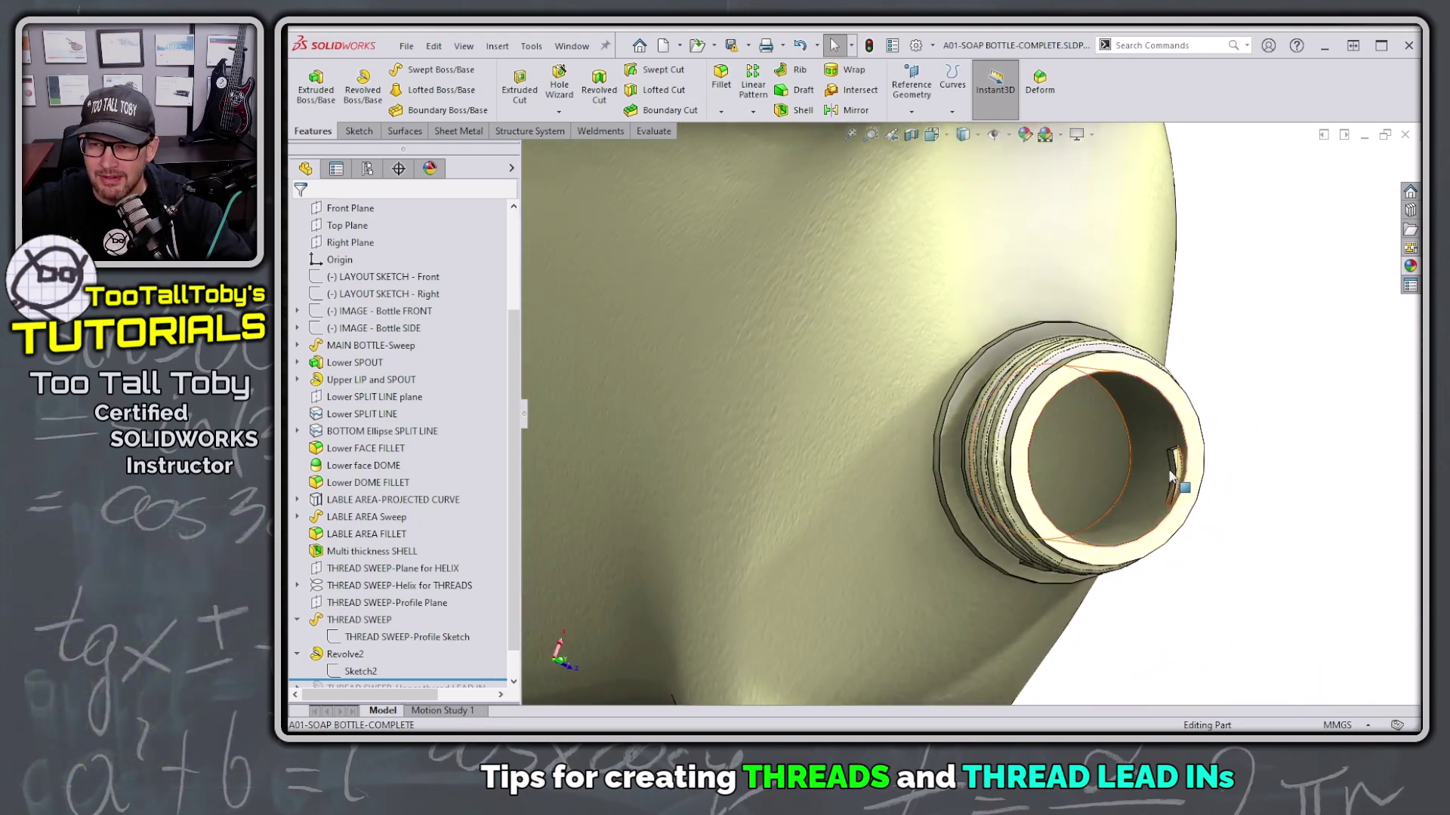
{"action": "scroll", "coordinate": [1162, 438], "scroll_direction": "down", "scroll_amount": 5}
{"action": "scroll", "coordinate": [1130, 458], "scroll_direction": "up", "scroll_amount": 5}
{"action": "middle_click_drag", "start_coordinate": [1139, 508], "coordinate": [1093, 411]}
{"action": "scroll", "coordinate": [1093, 411], "scroll_direction": "down", "scroll_amount": 3}
{"action": "scroll", "coordinate": [1093, 411], "scroll_direction": "up", "scroll_amount": 3}
{"action": "middle_click_drag", "start_coordinate": [1048, 291], "coordinate": [1107, 408]}
{"action": "key", "text": "Escape"}
{"action": "scroll", "coordinate": [1020, 355], "scroll_direction": "down", "scroll_amount": 2}
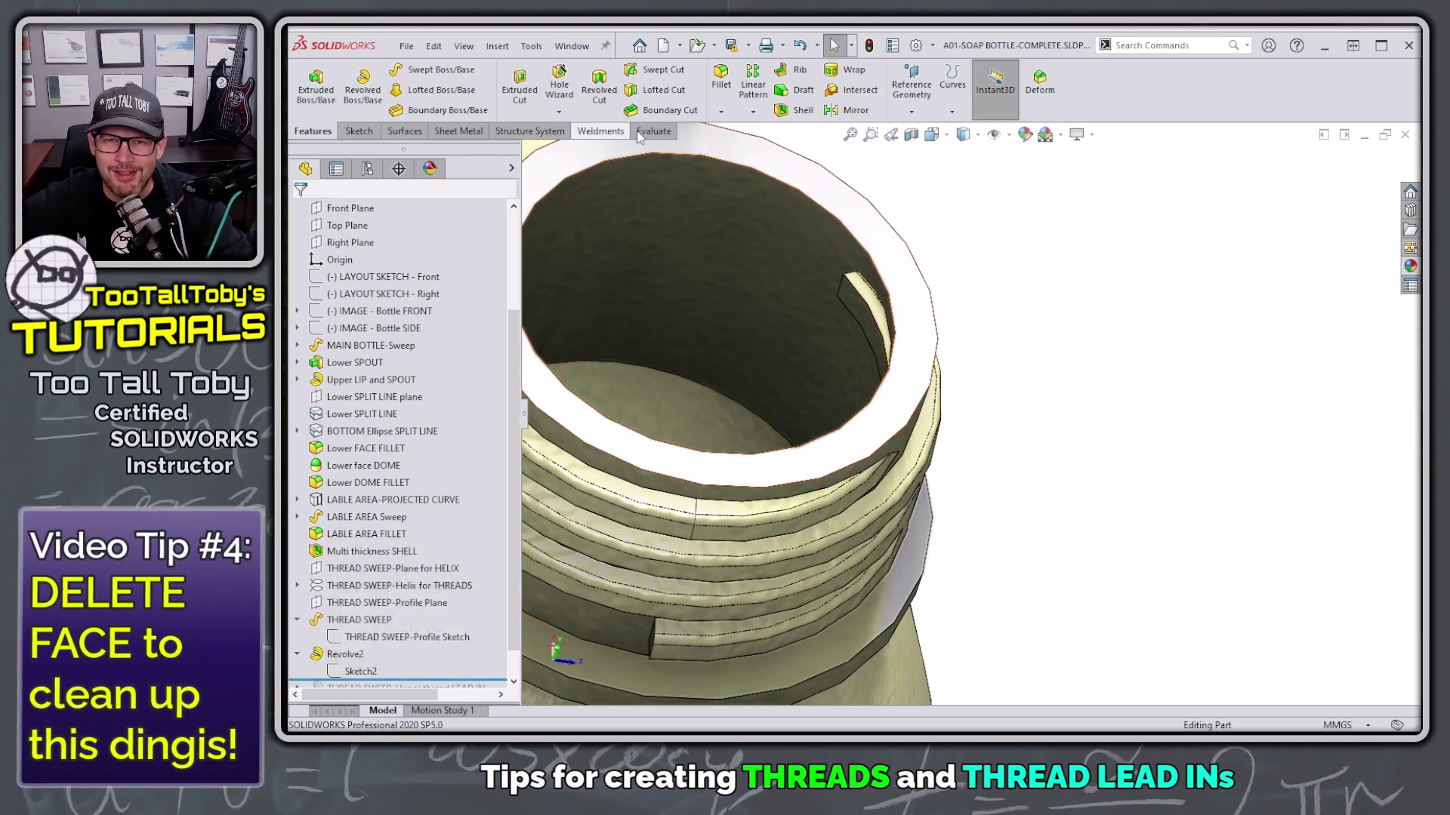
Start Delete Face and select five faces of the lead-in piece protruding through the neck's inner wall
{"action": "left_click", "coordinate": [497, 46]}
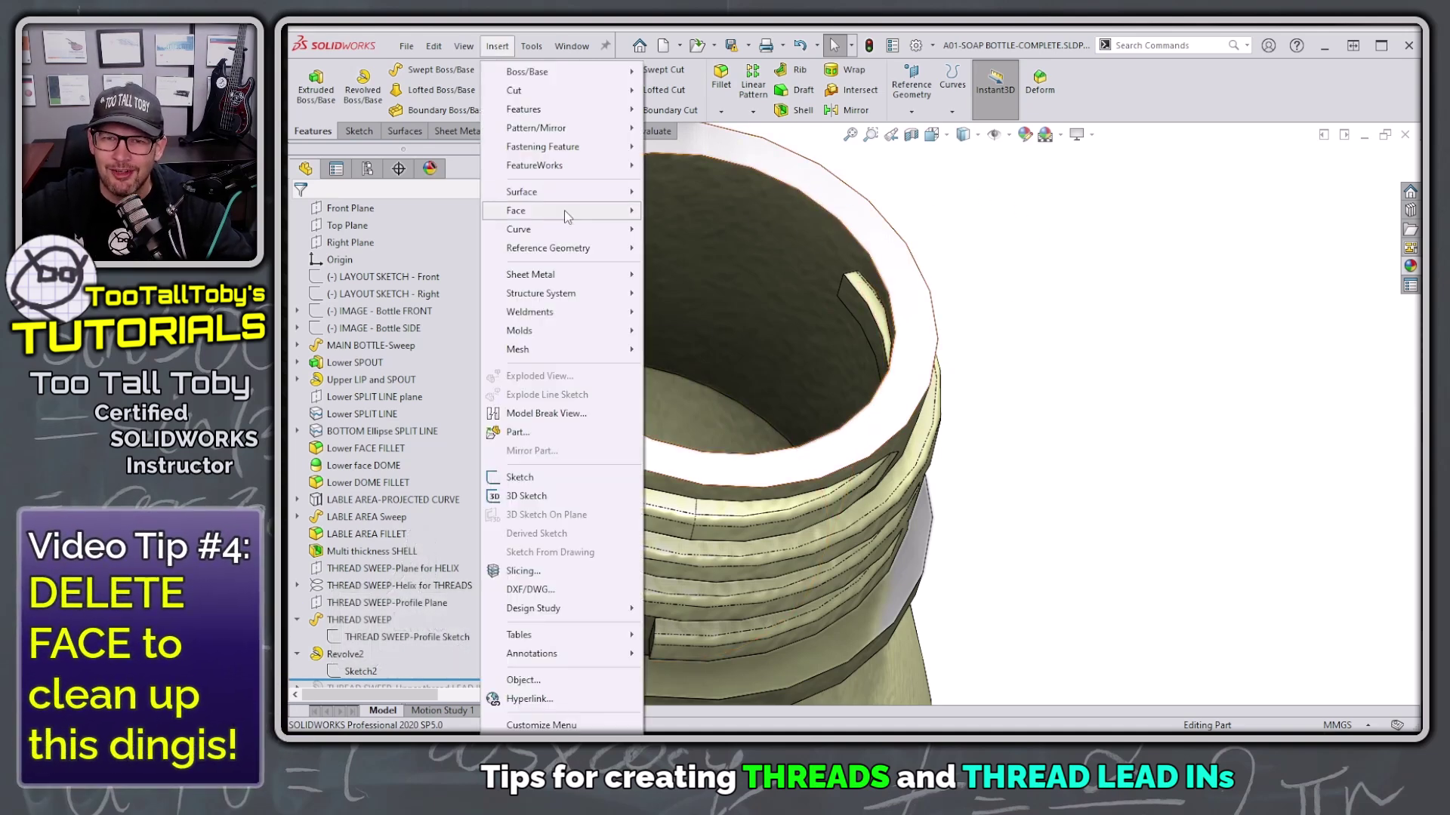
{"action": "mouse_move", "coordinate": [564, 210]}
{"action": "left_click", "coordinate": [705, 214]}
{"action": "middle_click_drag", "start_coordinate": [1130, 352], "coordinate": [1039, 363]}
{"action": "scroll", "coordinate": [906, 352], "scroll_direction": "down", "scroll_amount": 3}
{"action": "left_click", "coordinate": [819, 305]}
{"action": "left_click", "coordinate": [829, 243]}
{"action": "left_click", "coordinate": [791, 240]}
{"action": "left_click", "coordinate": [836, 229]}
{"action": "middle_click_drag", "start_coordinate": [837, 229], "coordinate": [804, 343]}
{"action": "scroll", "coordinate": [858, 227], "scroll_direction": "down", "scroll_amount": 4}
{"action": "left_click", "coordinate": [832, 190]}
{"action": "scroll", "coordinate": [939, 461], "scroll_direction": "up", "scroll_amount": 6}
{"action": "middle_click_drag", "start_coordinate": [920, 483], "coordinate": [909, 403]}
{"action": "scroll", "coordinate": [903, 306], "scroll_direction": "up", "scroll_amount": 3}
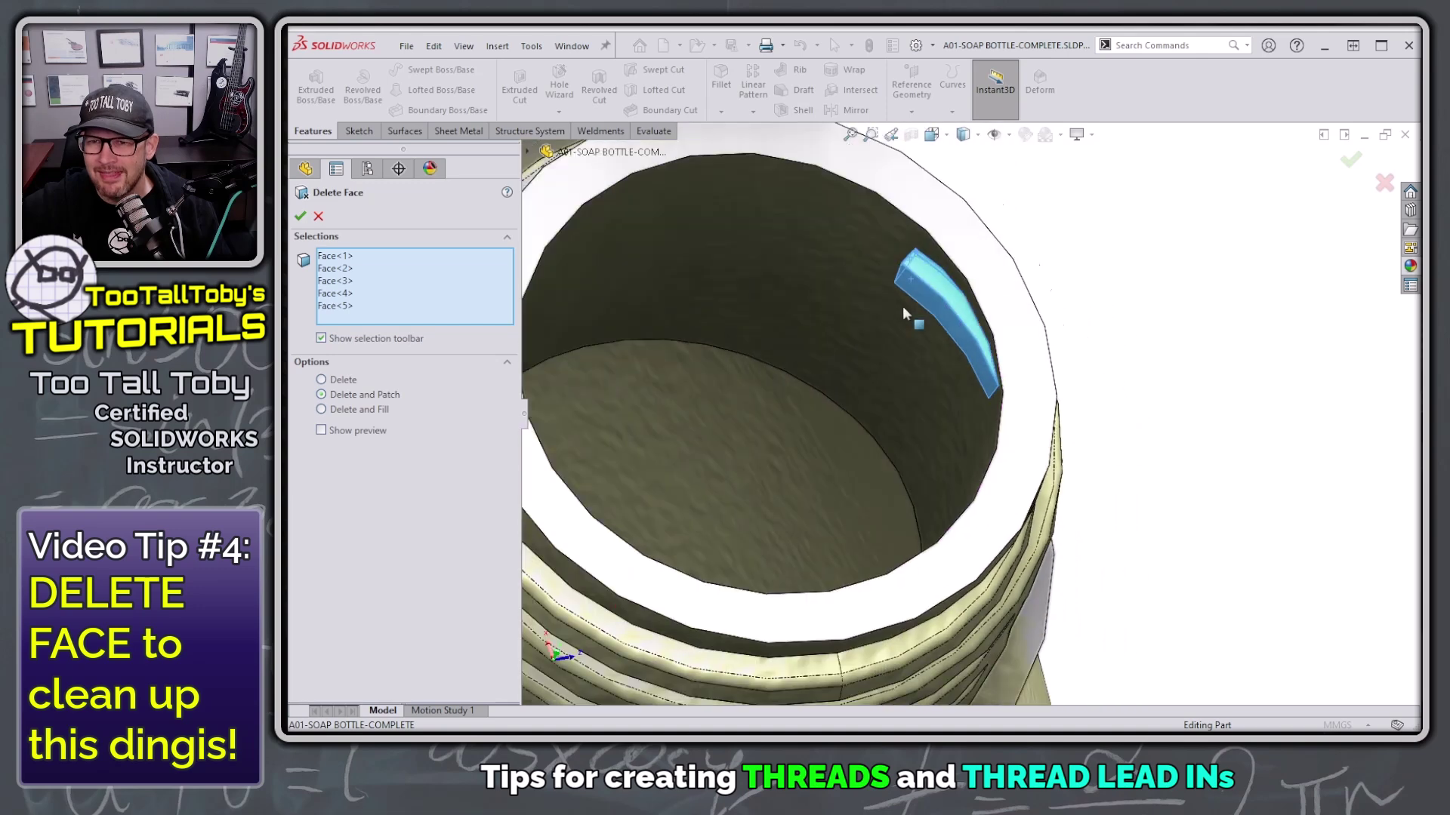
Add the remaining side face of the protrusion to the selection and remove all six faces using Delete and Patch
{"action": "scroll", "coordinate": [906, 306], "scroll_direction": "down", "scroll_amount": 5}
{"action": "right_click", "coordinate": [900, 299]}
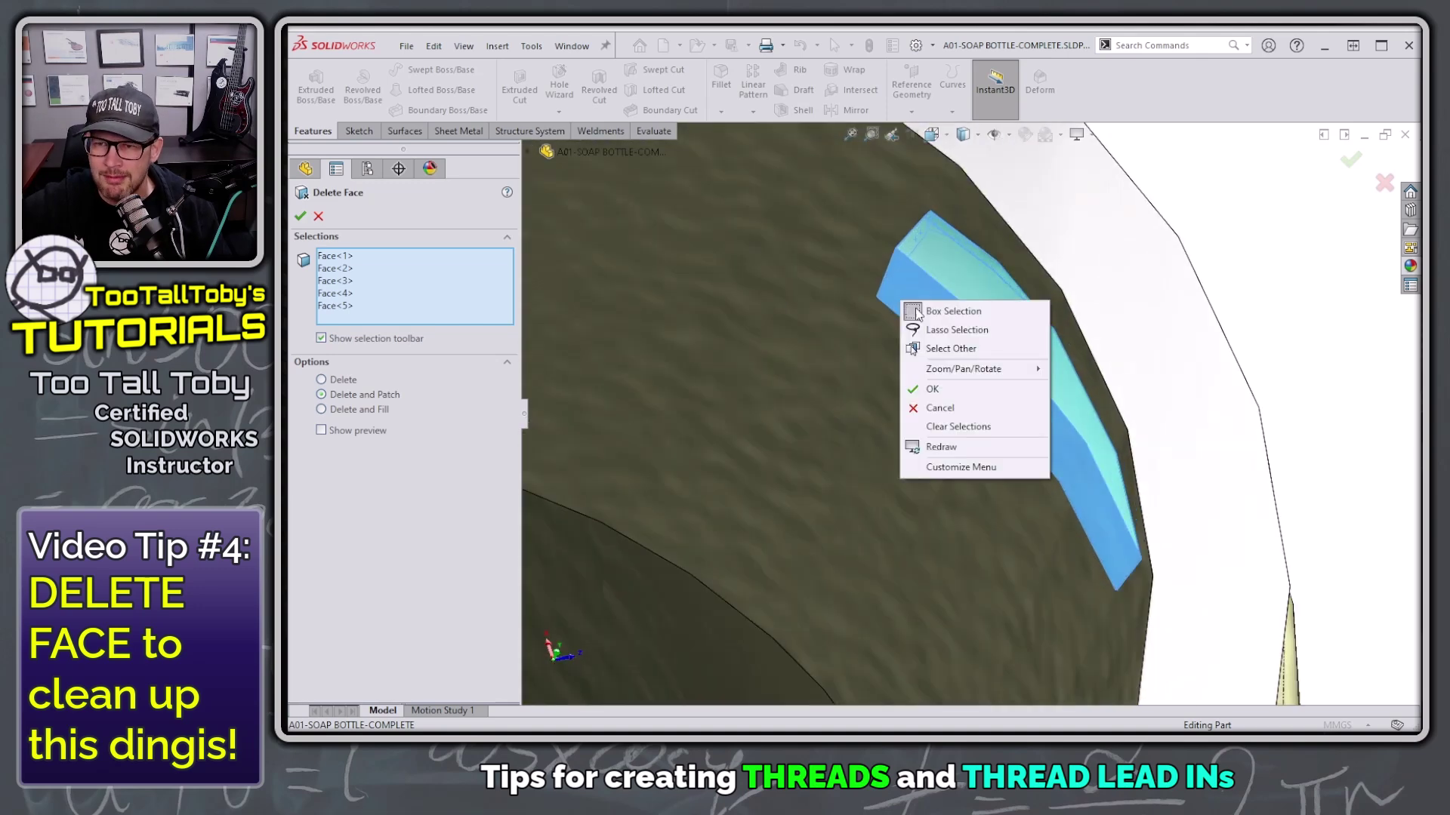
{"action": "left_click", "coordinate": [958, 347]}
{"action": "left_click", "coordinate": [931, 321]}
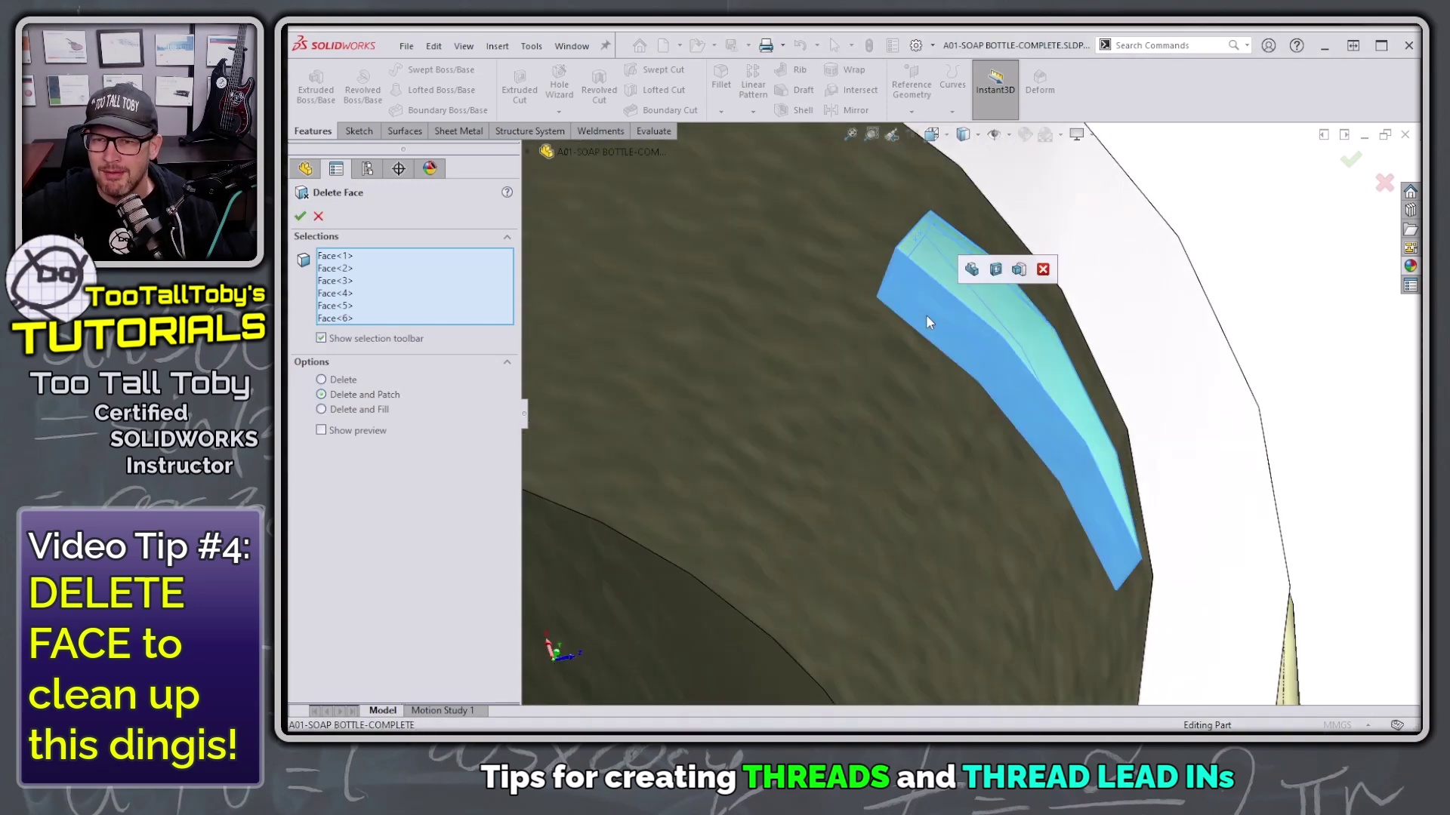
{"action": "left_click", "coordinate": [300, 217]}
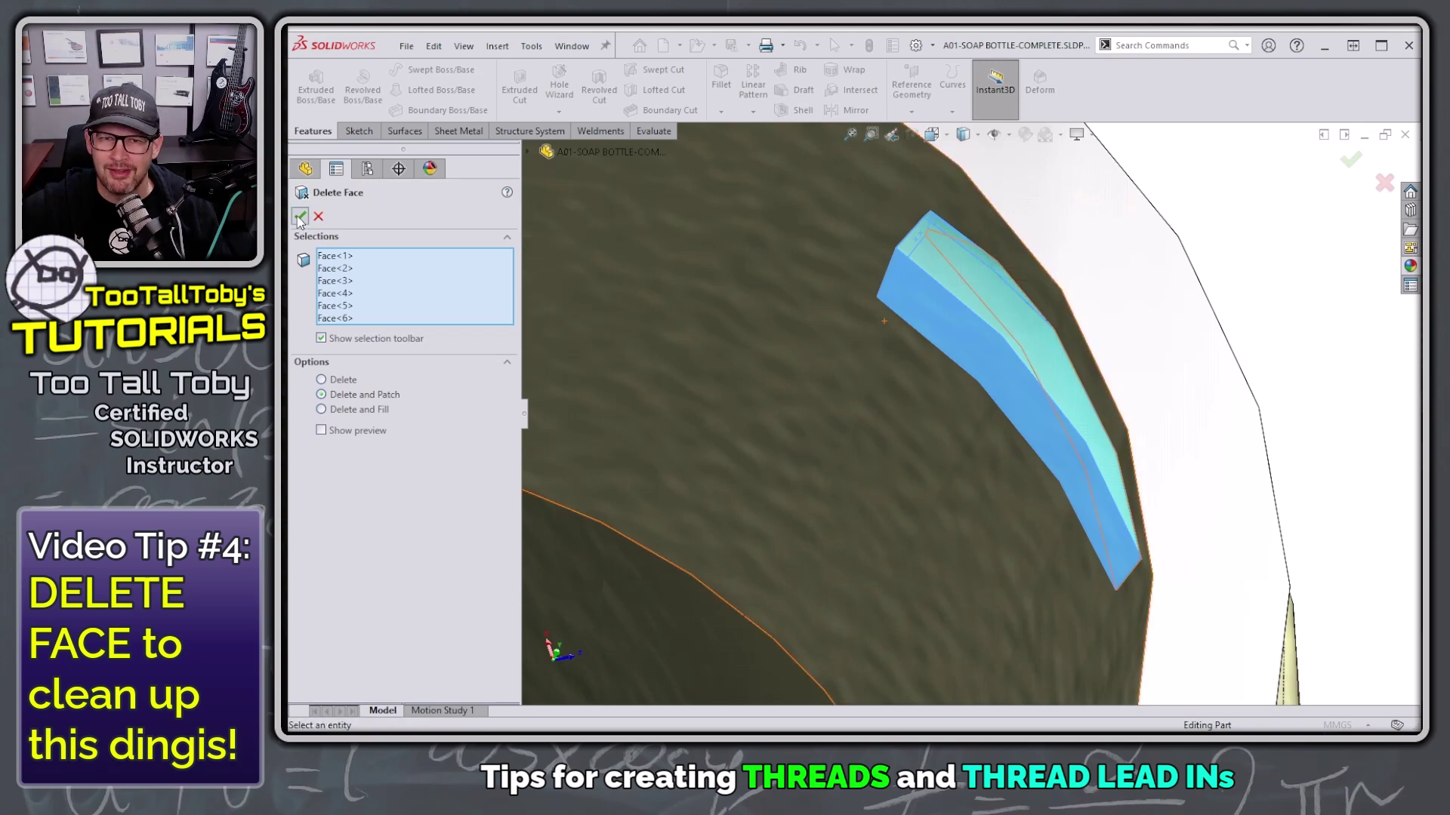
{"action": "scroll", "coordinate": [1103, 423], "scroll_direction": "up", "scroll_amount": 5}
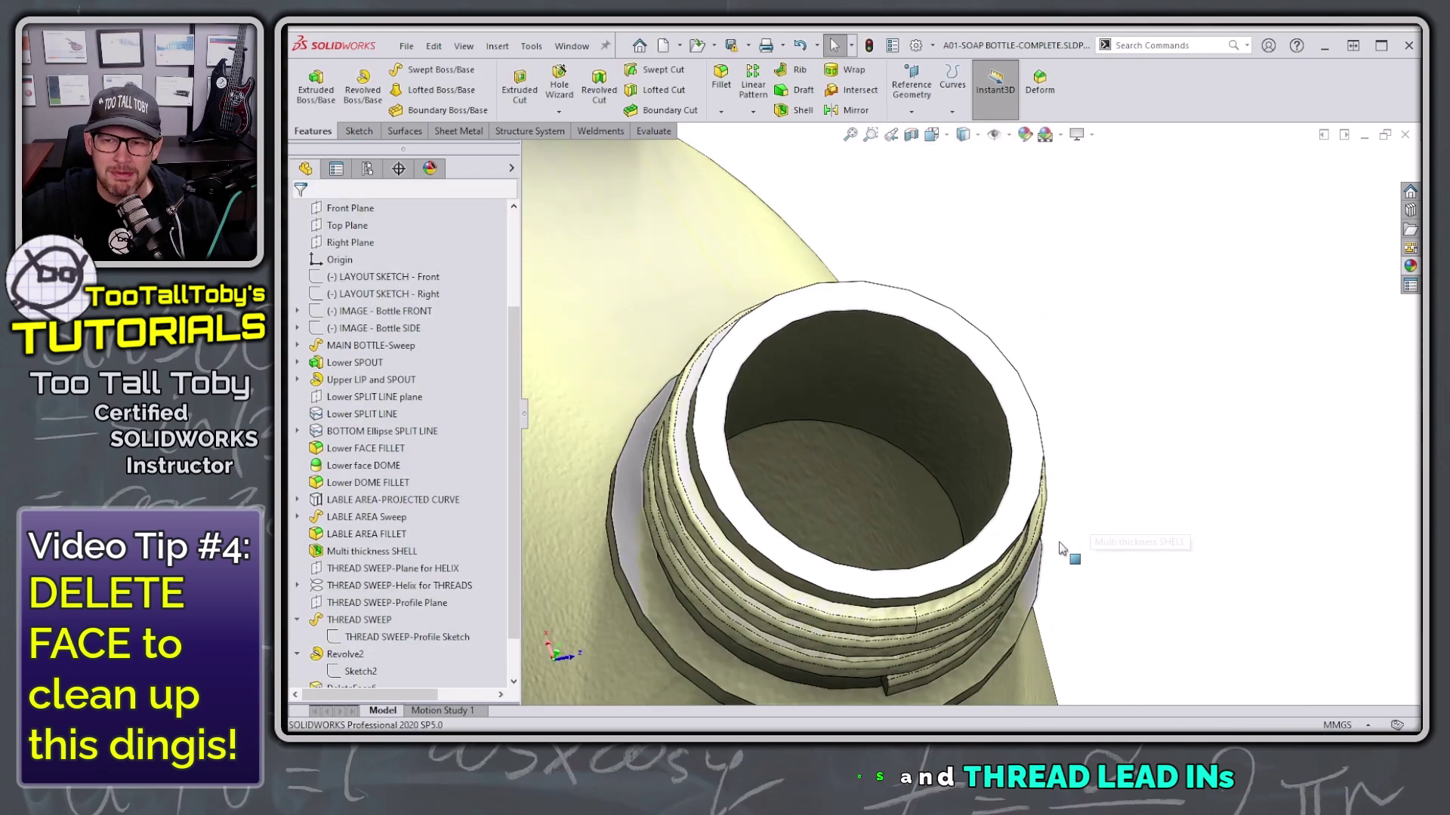